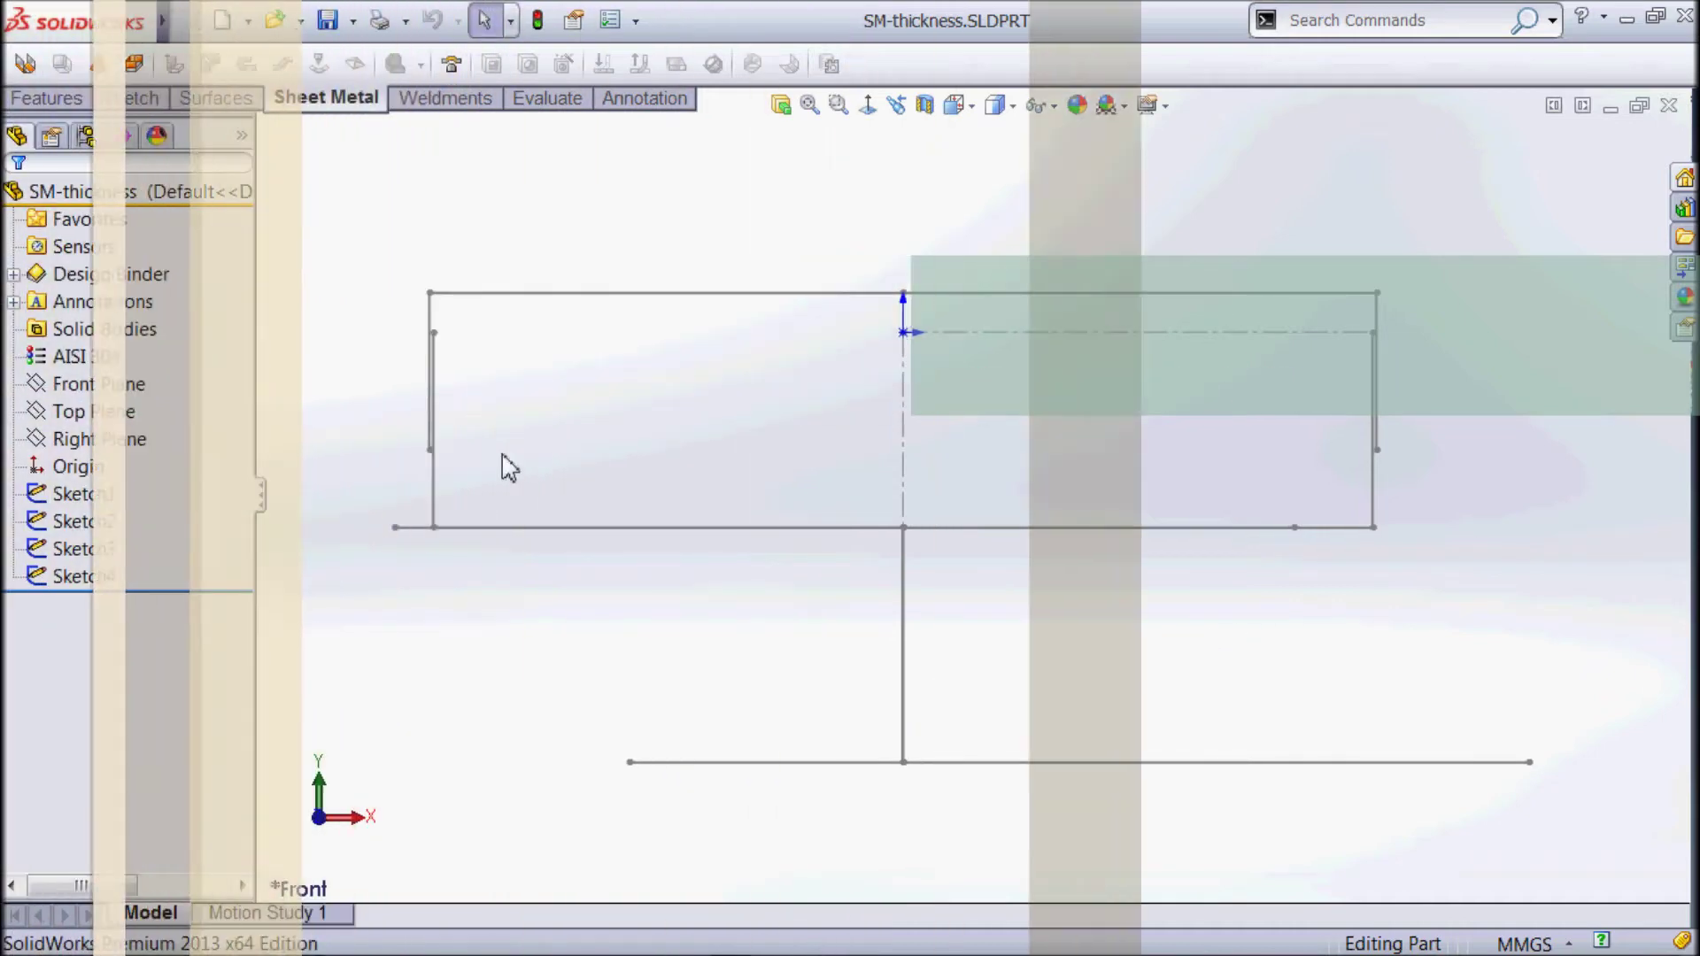
# Inspect Sketch1 through Sketch4 and select Sketch1 as the first flange profile
pyautogui.click(89, 523)
pyautogui.keyDown('ctrl'); pyautogui.click(83, 493); pyautogui.keyUp('ctrl')
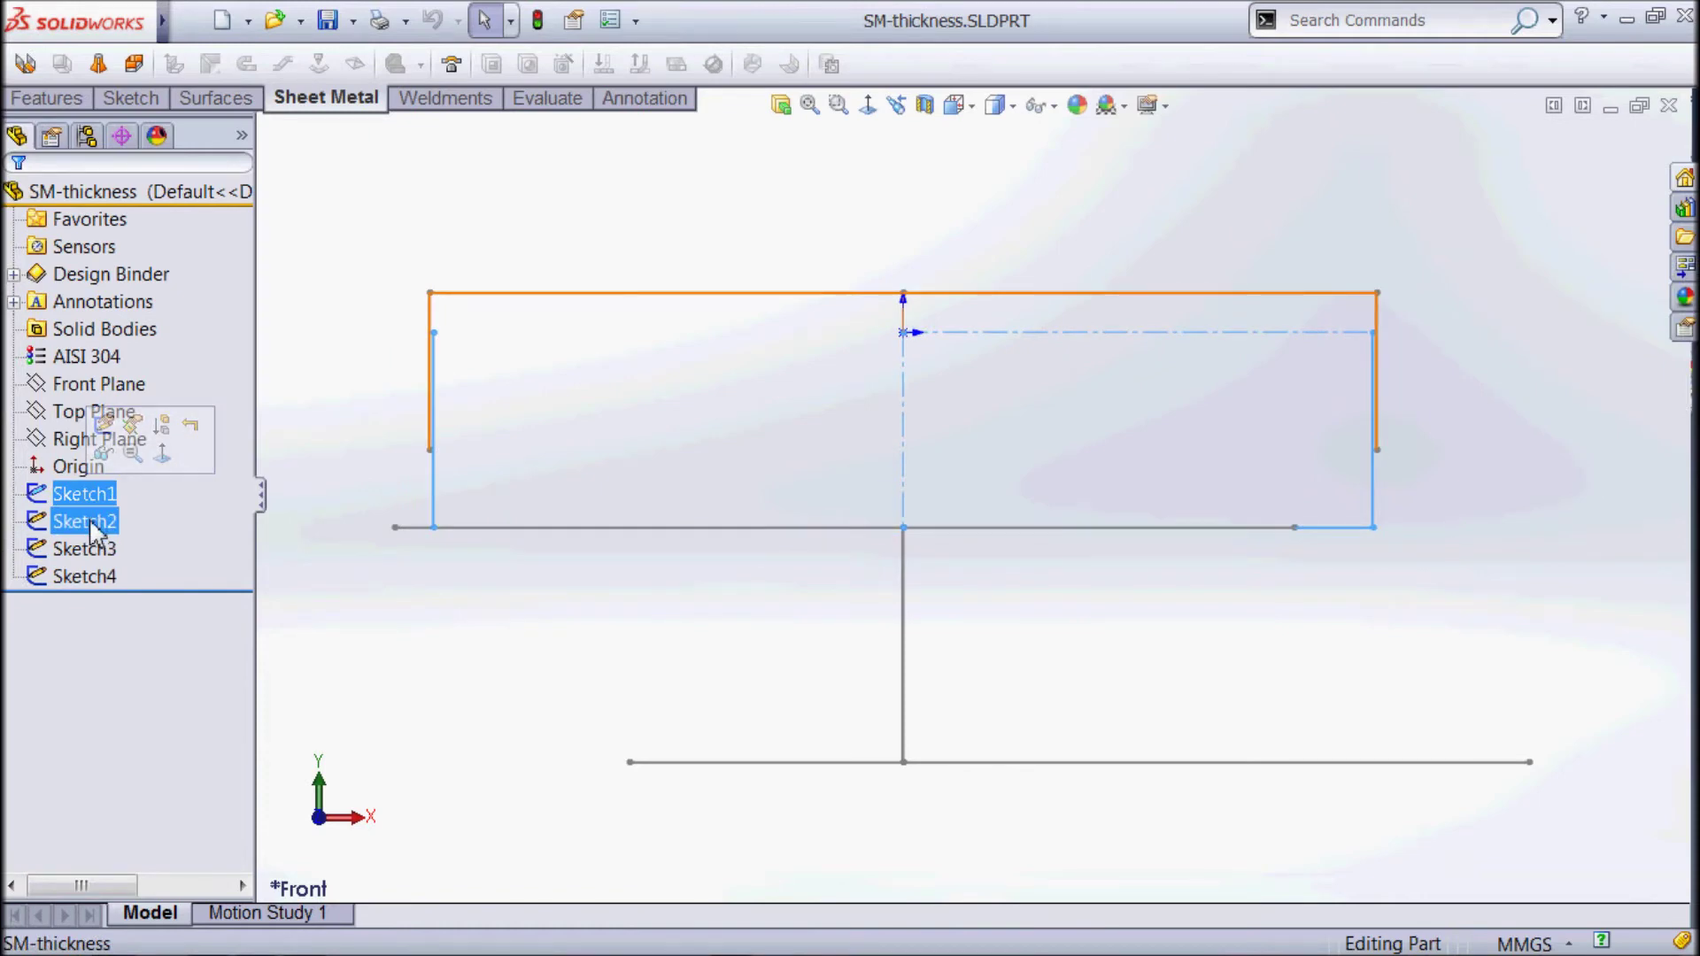
pyautogui.click(93, 524)
pyautogui.keyDown('ctrl'); pyautogui.click(88, 549); pyautogui.keyUp('ctrl')
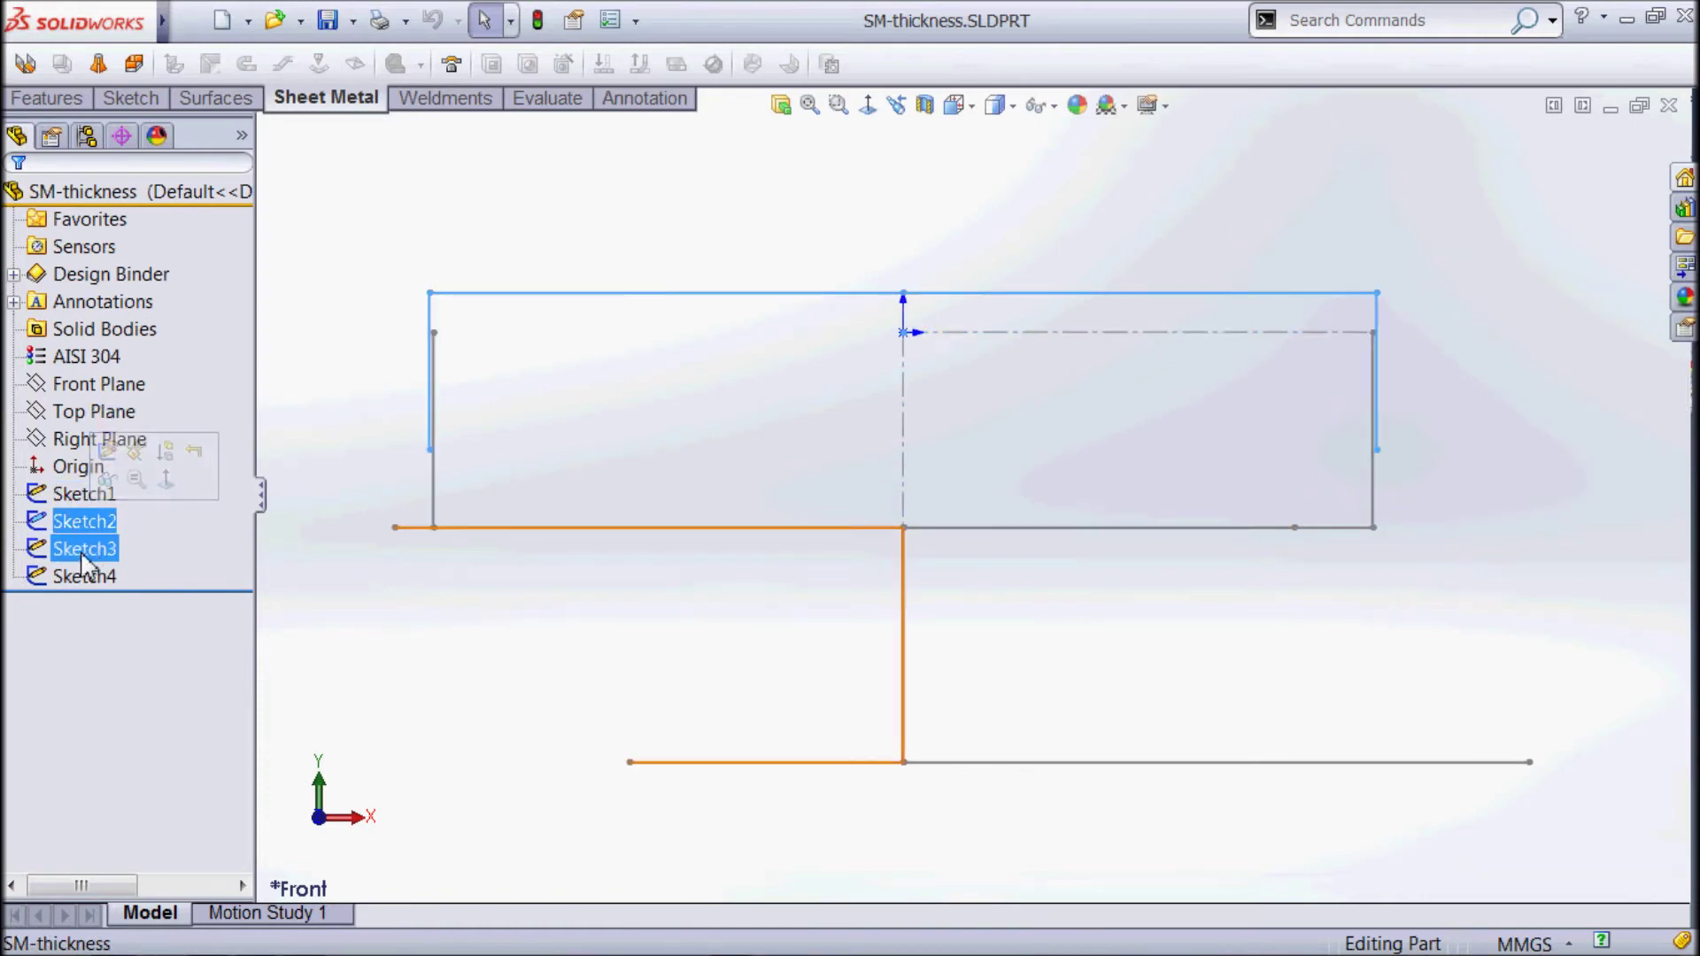
pyautogui.click(84, 549)
pyautogui.keyDown('ctrl'); pyautogui.click(84, 577); pyautogui.keyUp('ctrl')
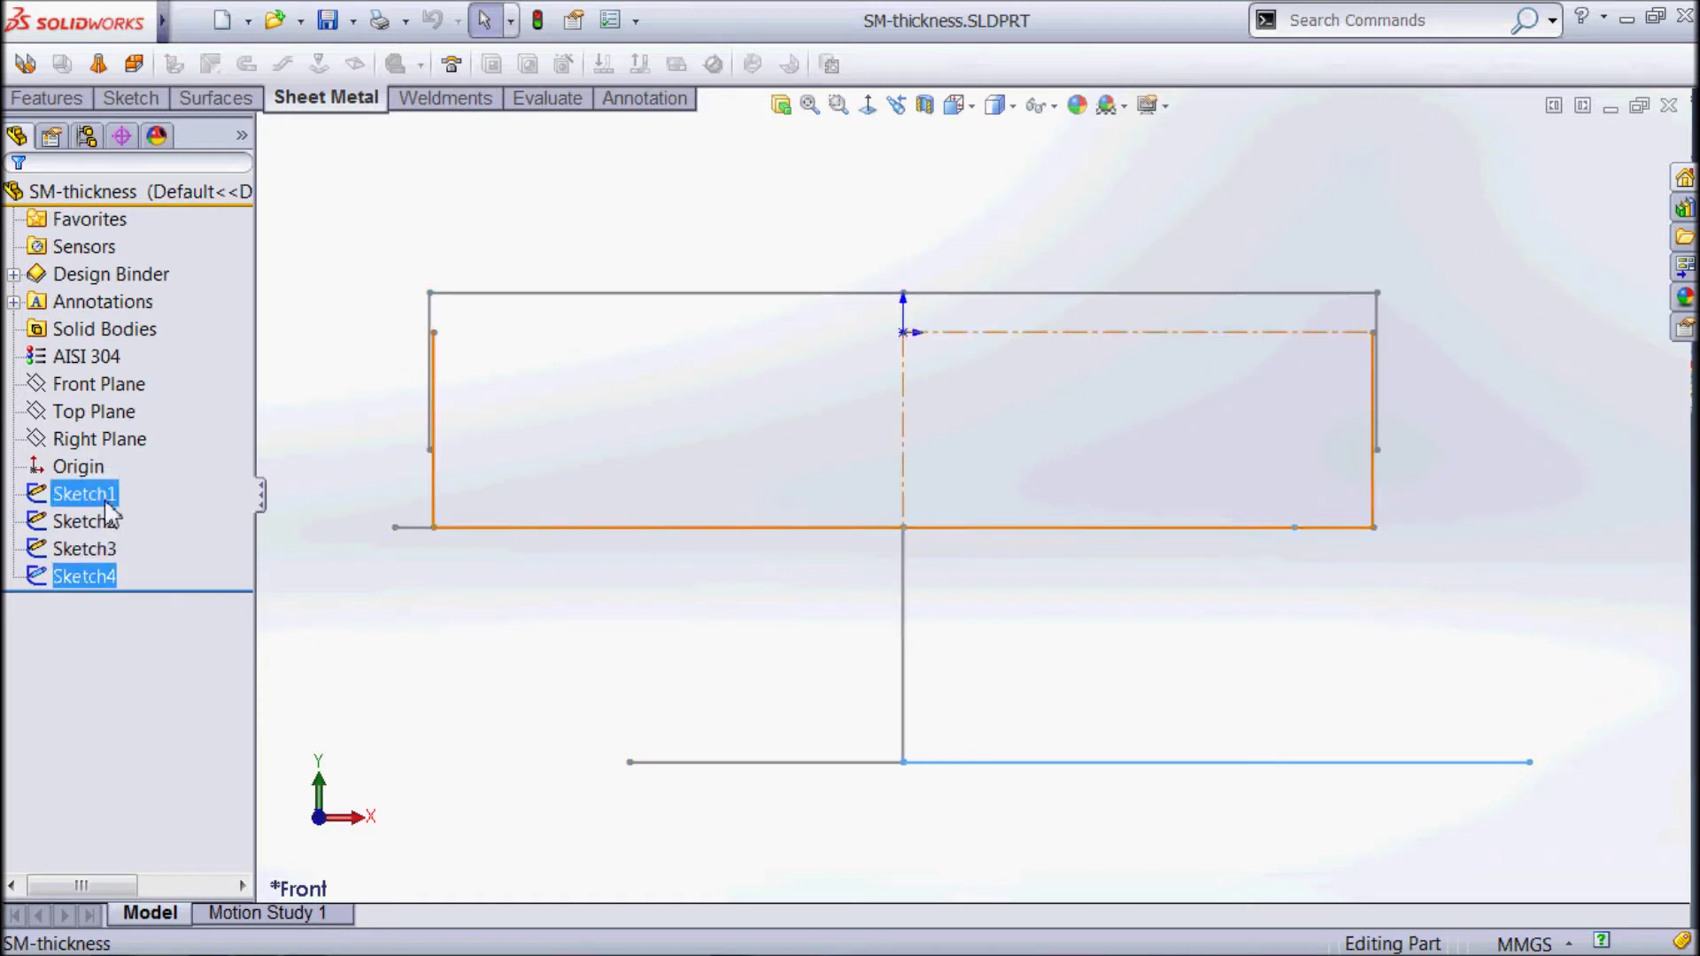
pyautogui.click(106, 501)
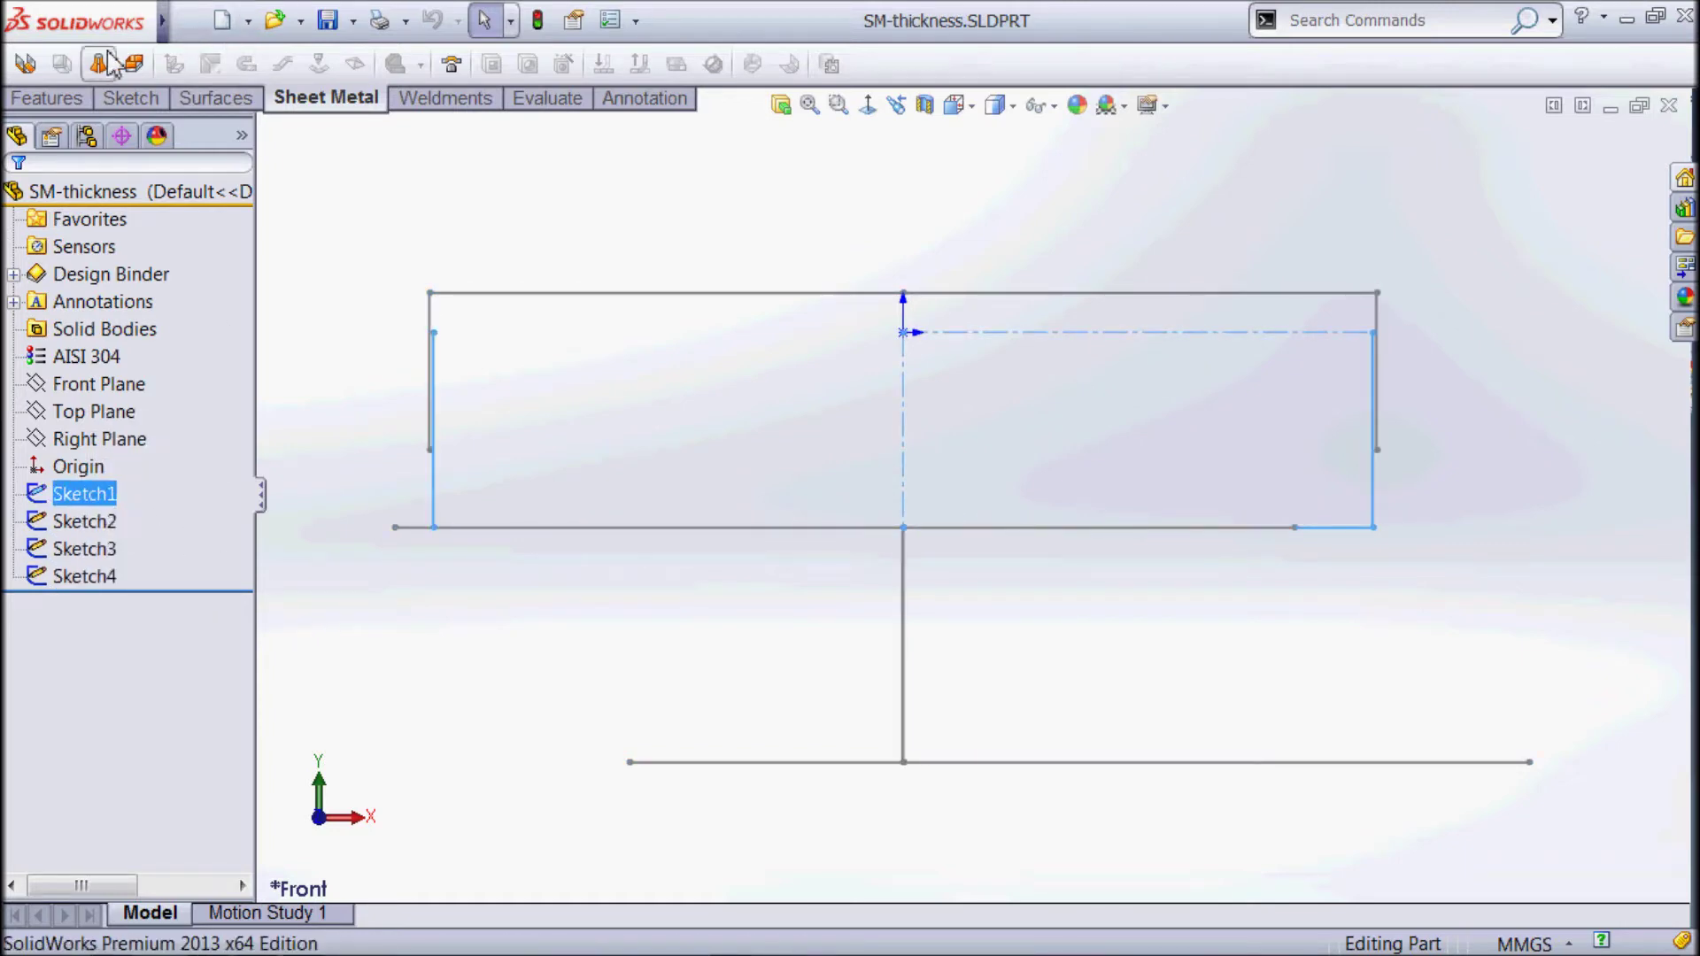
# Start a base flange from Sketch1 with reversed direction, 80 mm about the mid plane
pyautogui.click(24, 71)
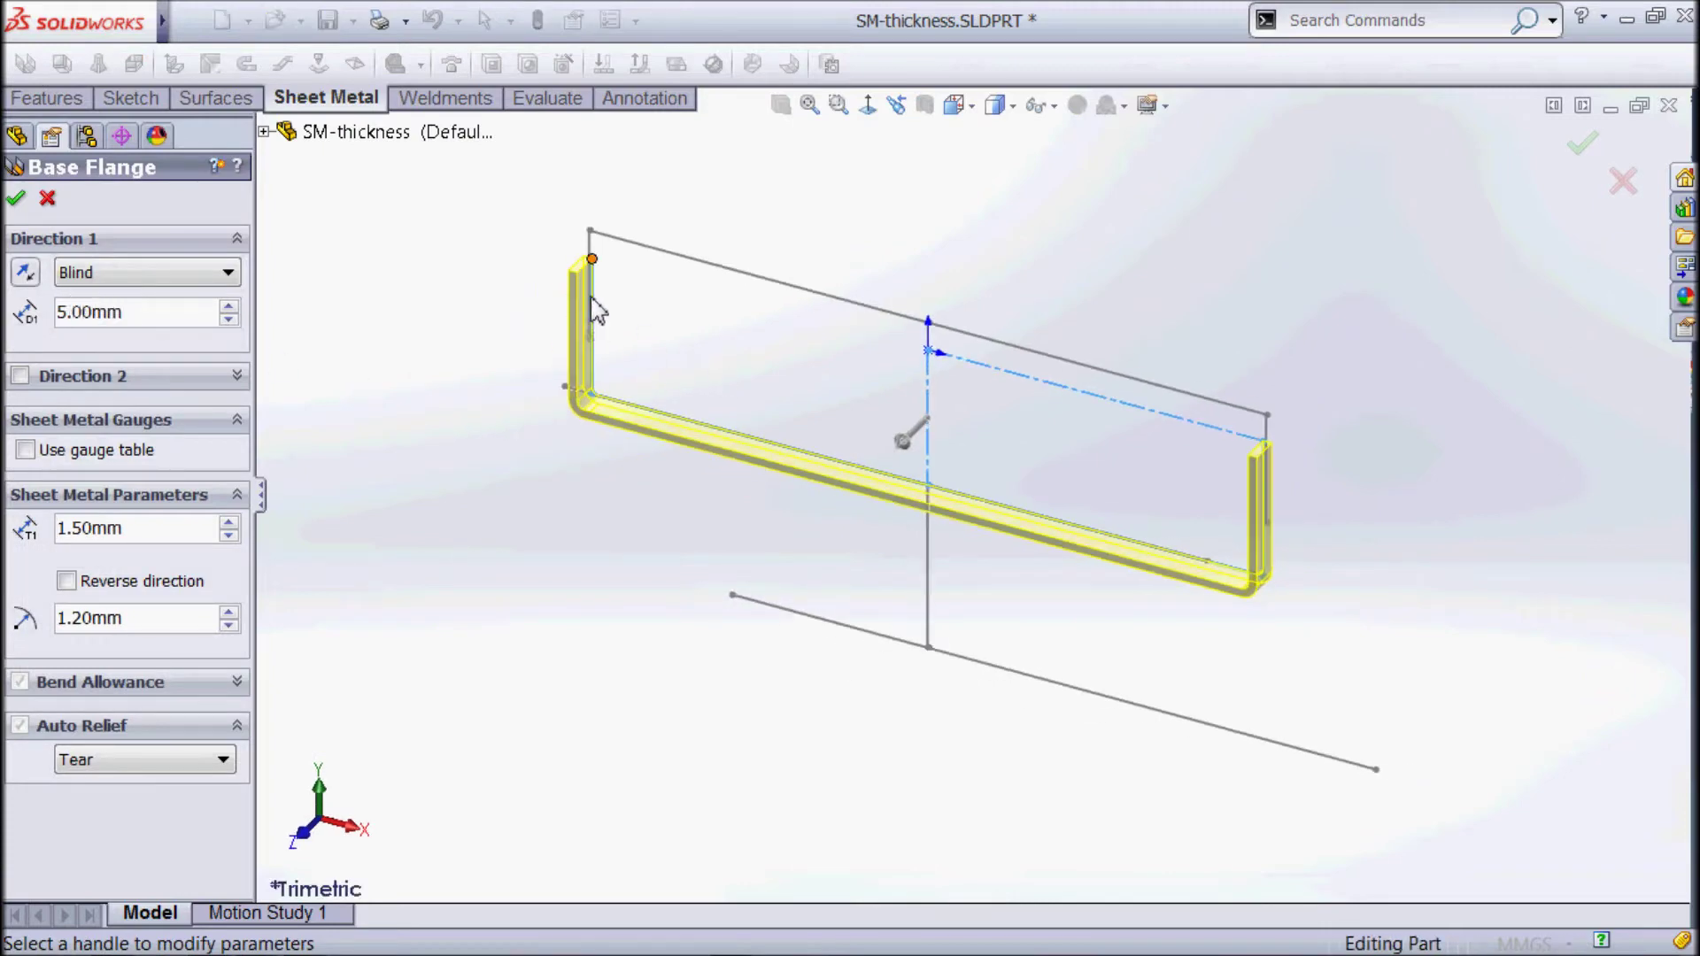
pyautogui.scroll(-3, 591, 259)
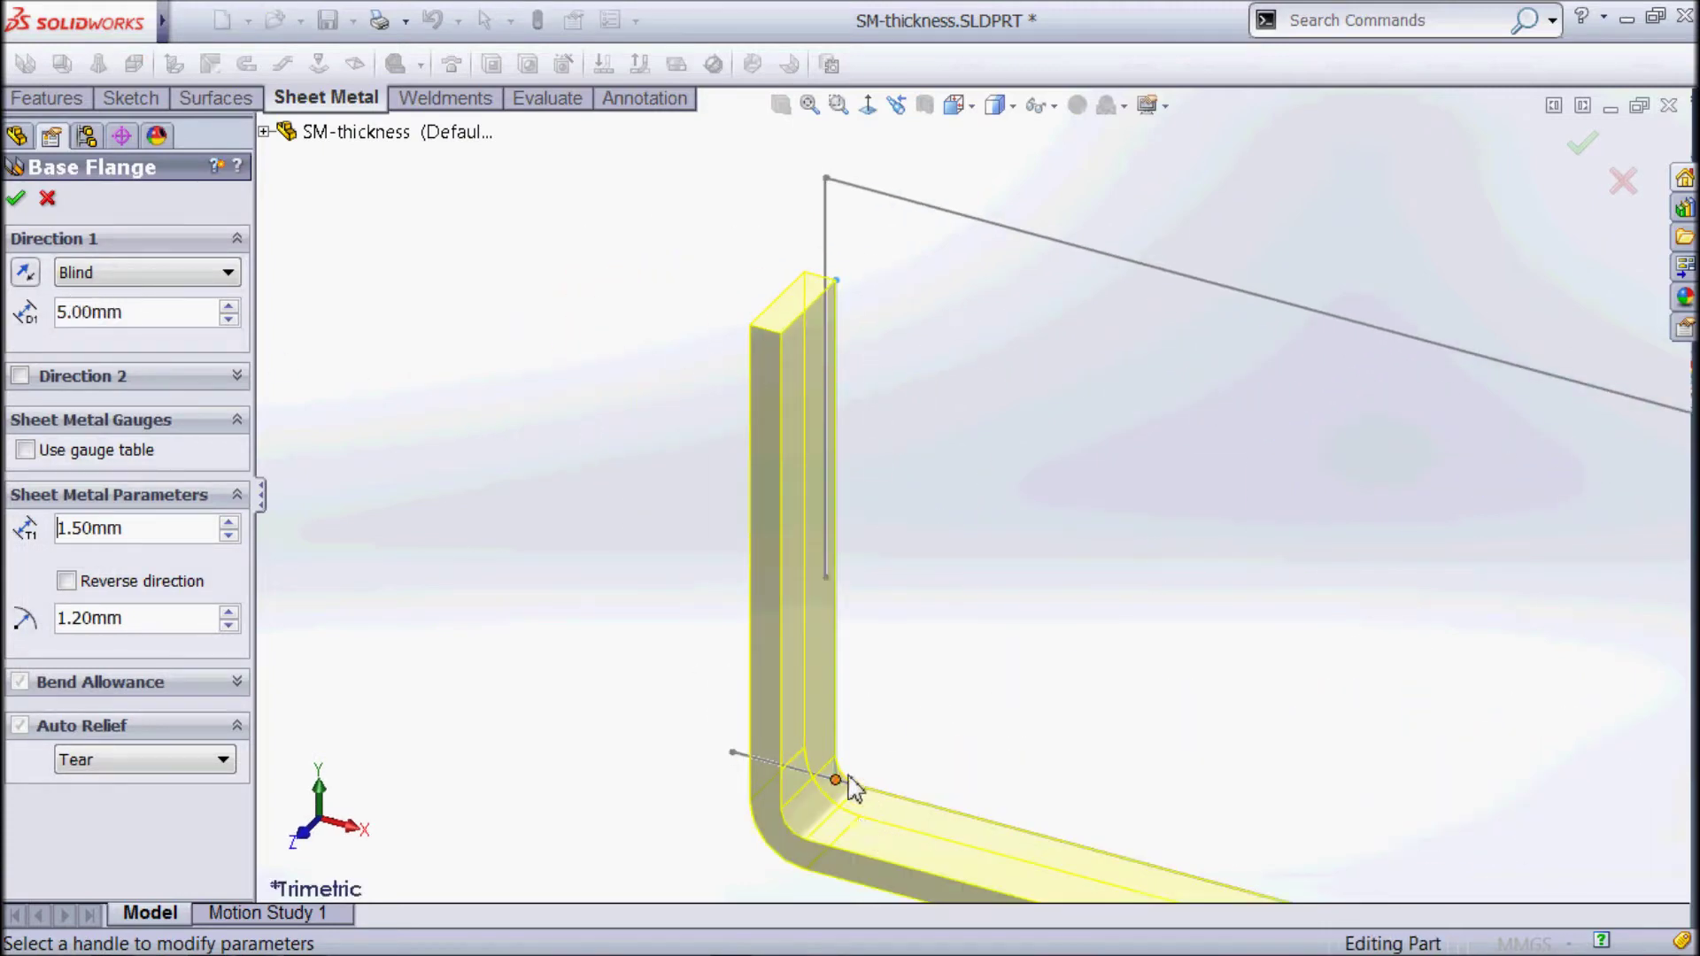
pyautogui.click(66, 582)
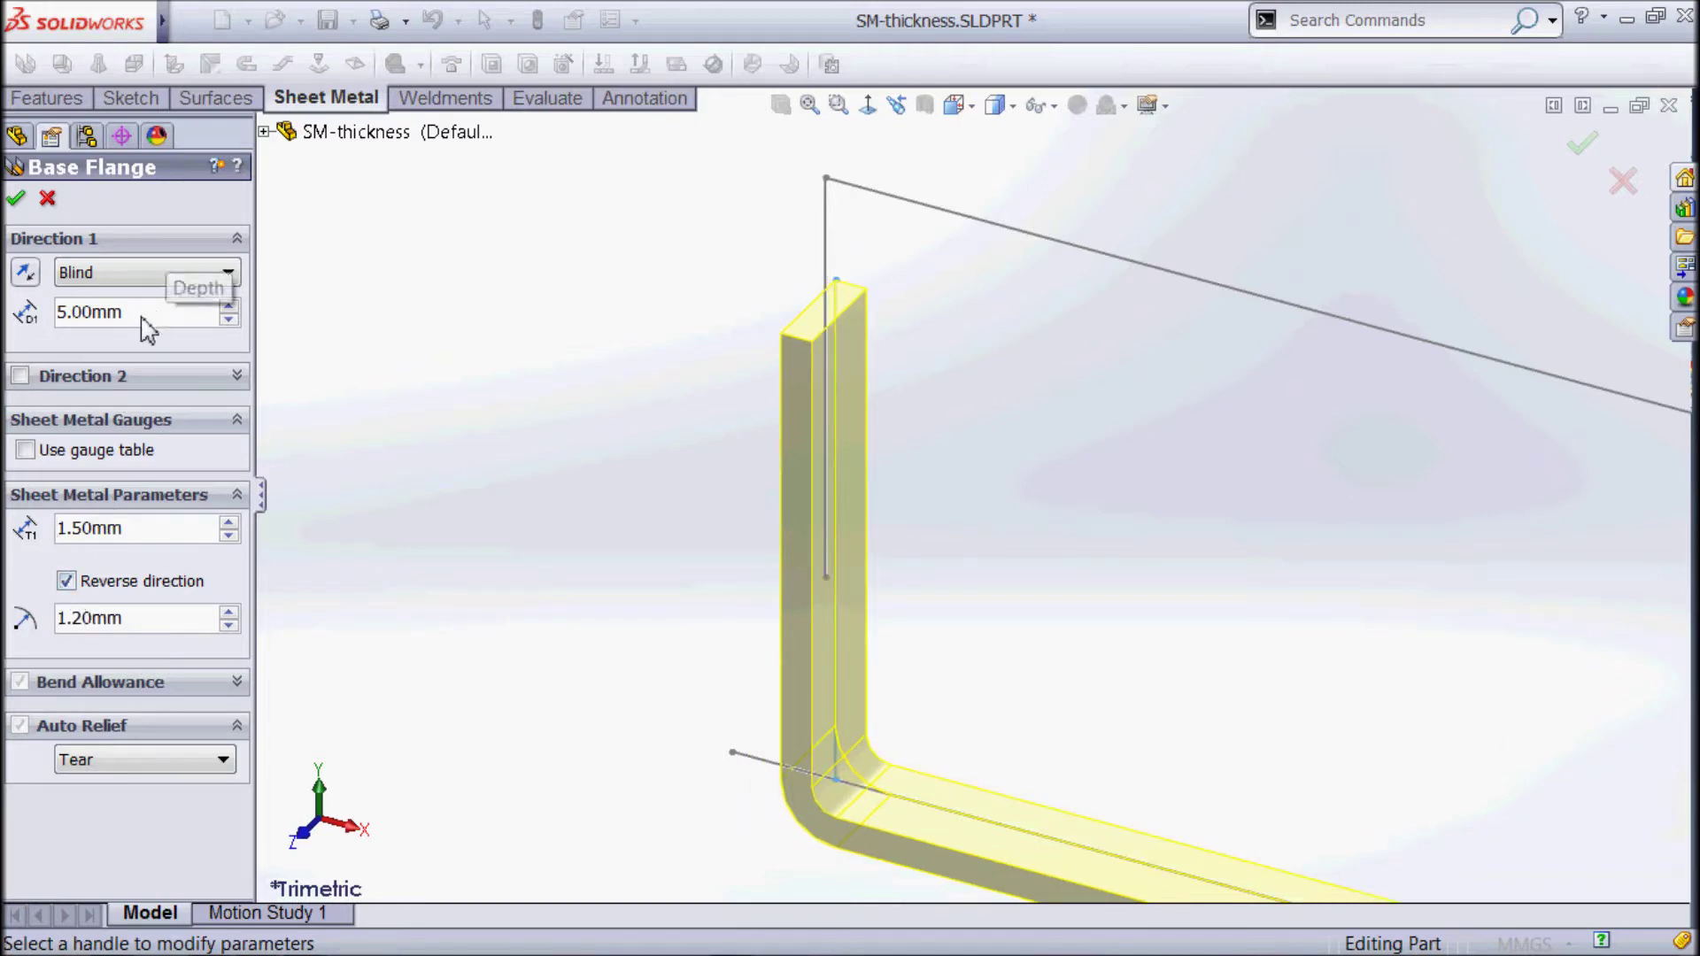
pyautogui.click(153, 271)
pyautogui.click(126, 379)
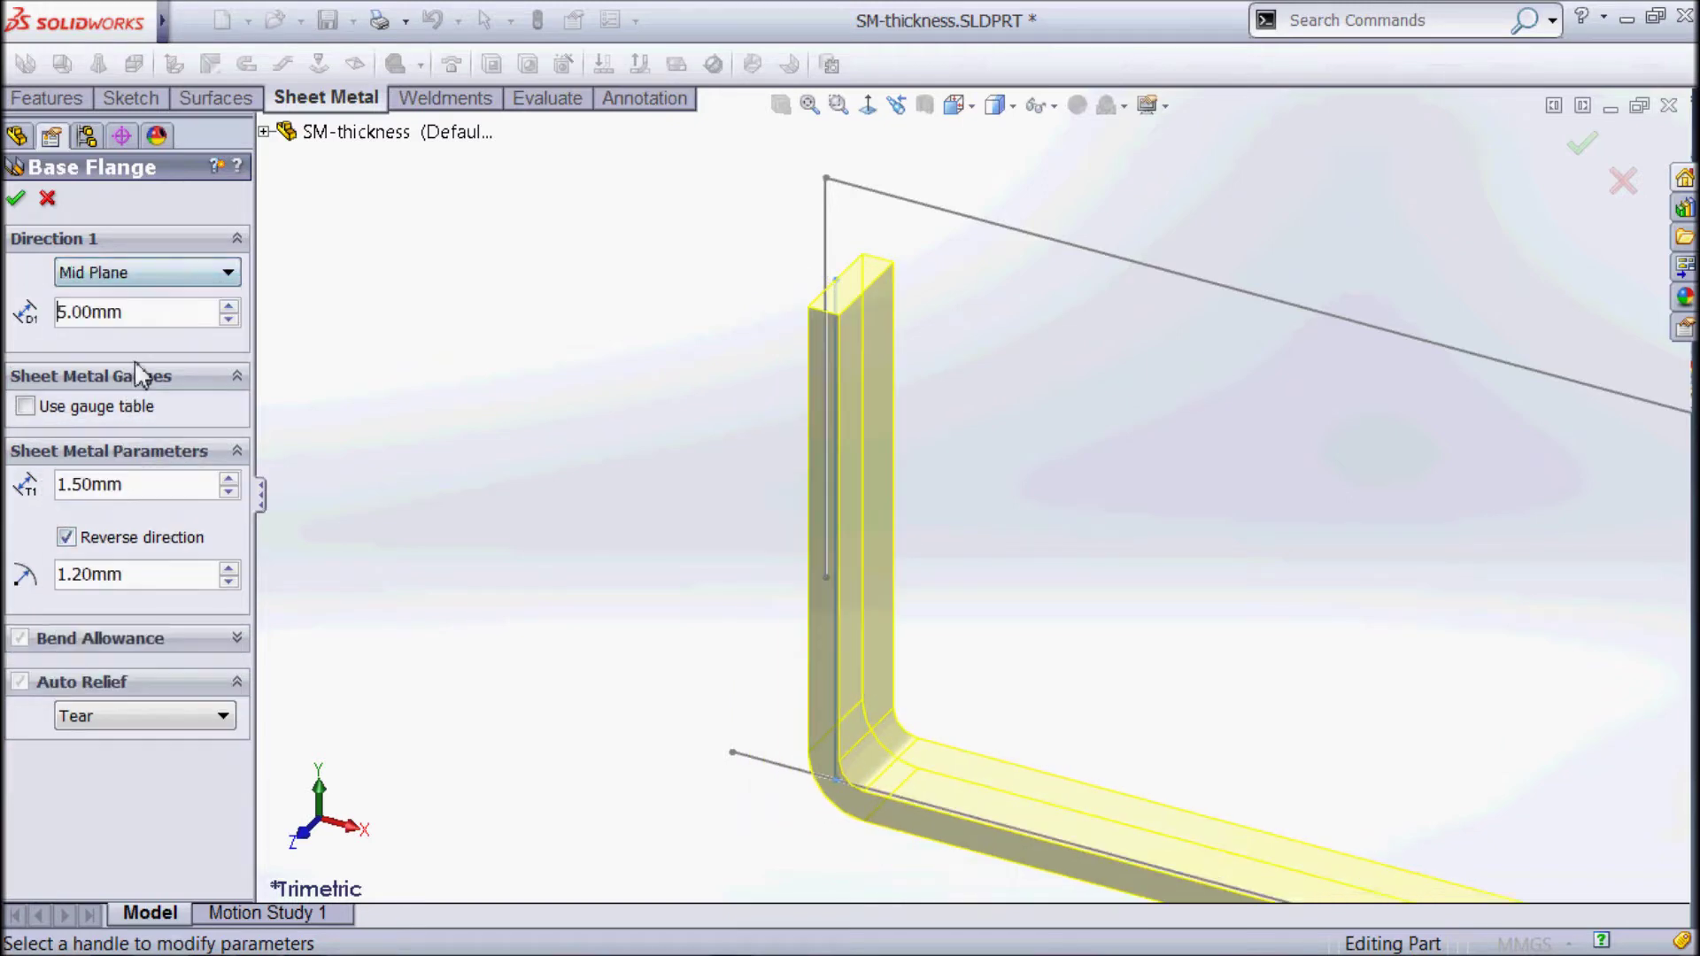
pyautogui.click(157, 328)
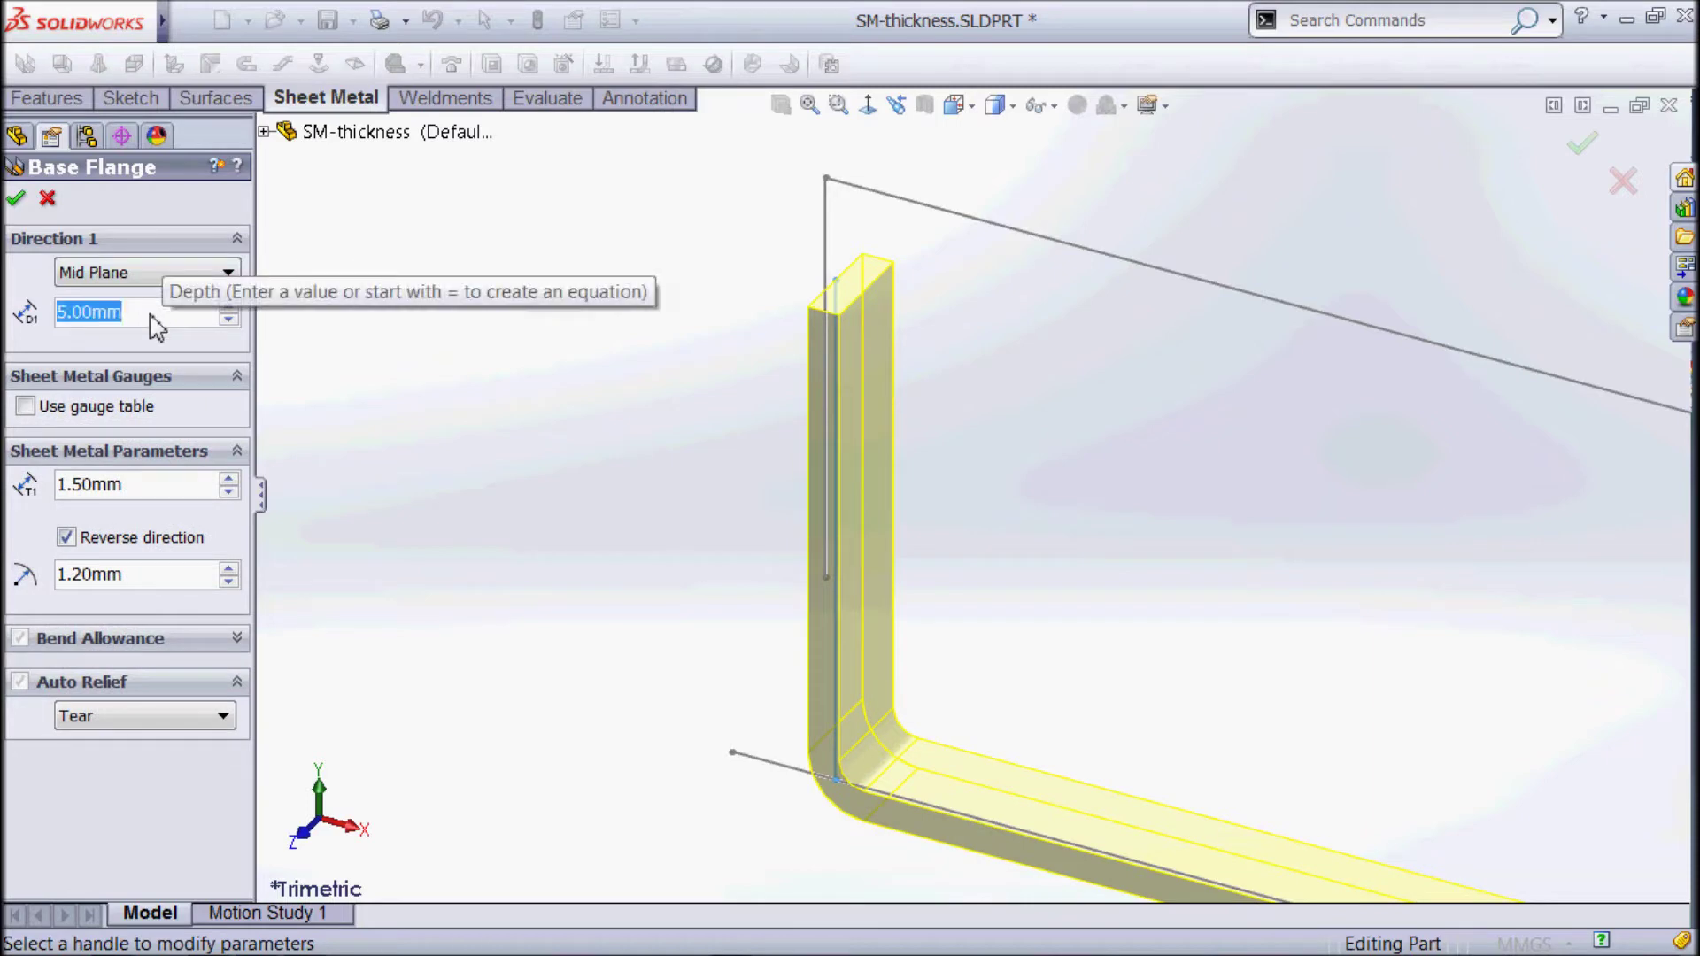
pyautogui.write('80')
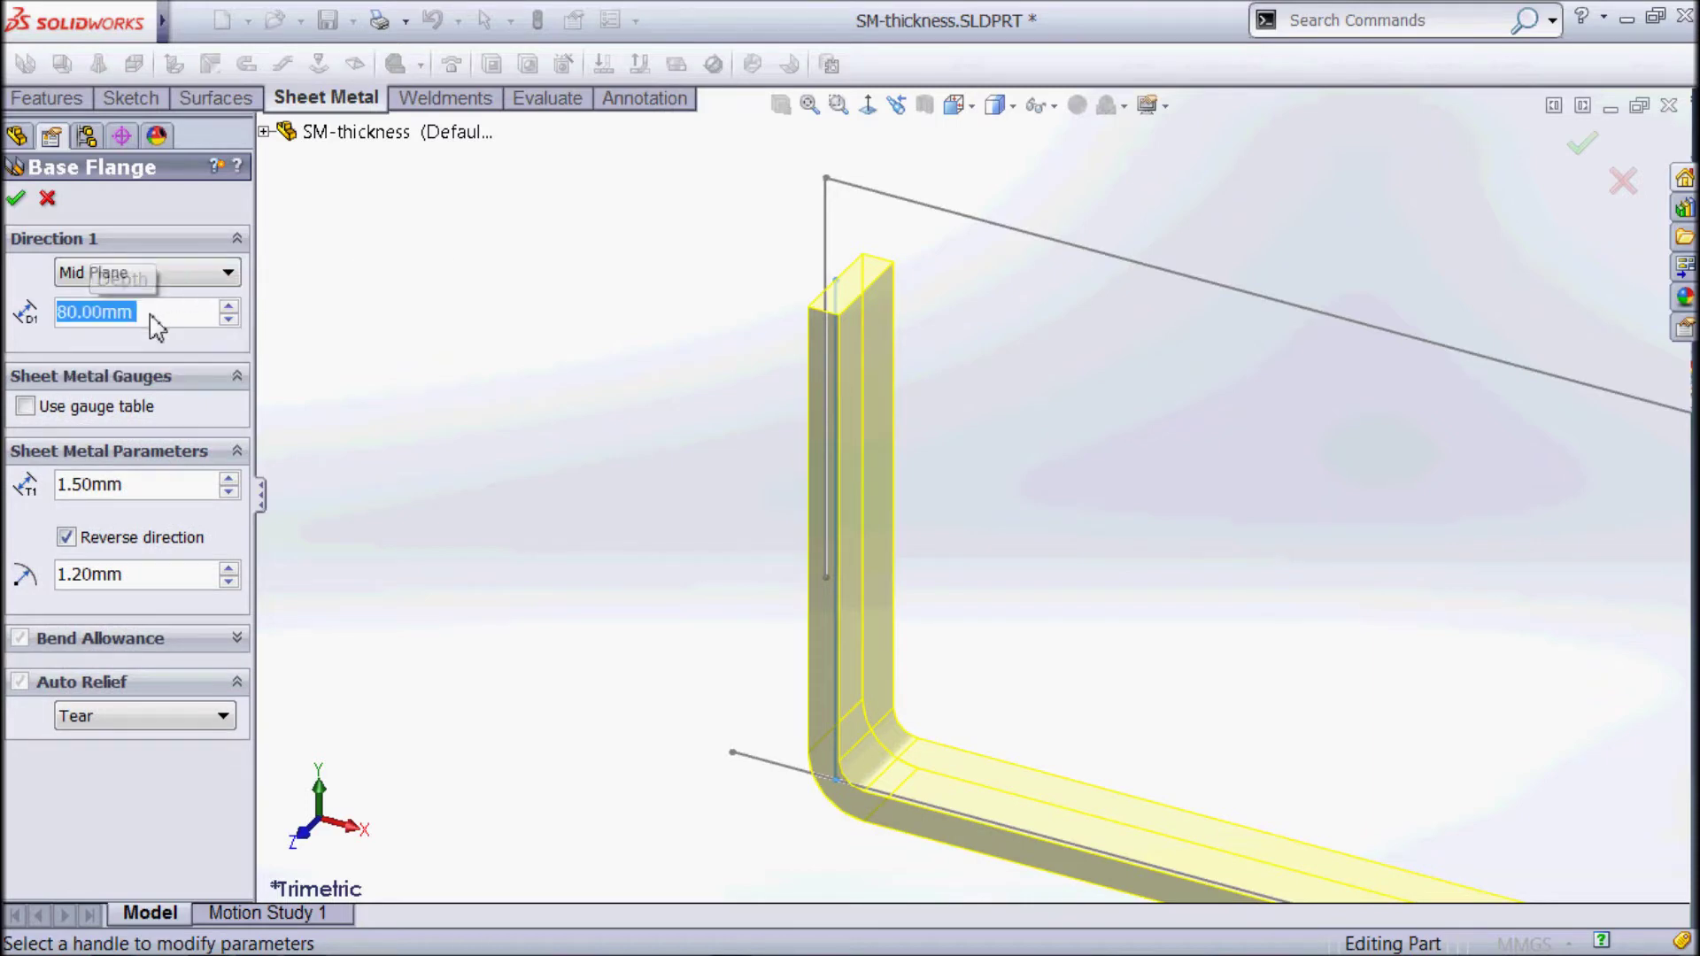
pyautogui.press('Return')
# Give the flange 2 mm thickness and a 2 mm bend radius, then finish it
pyautogui.scroll(3, 1007, 609)
pyautogui.scroll(1, 1008, 609)
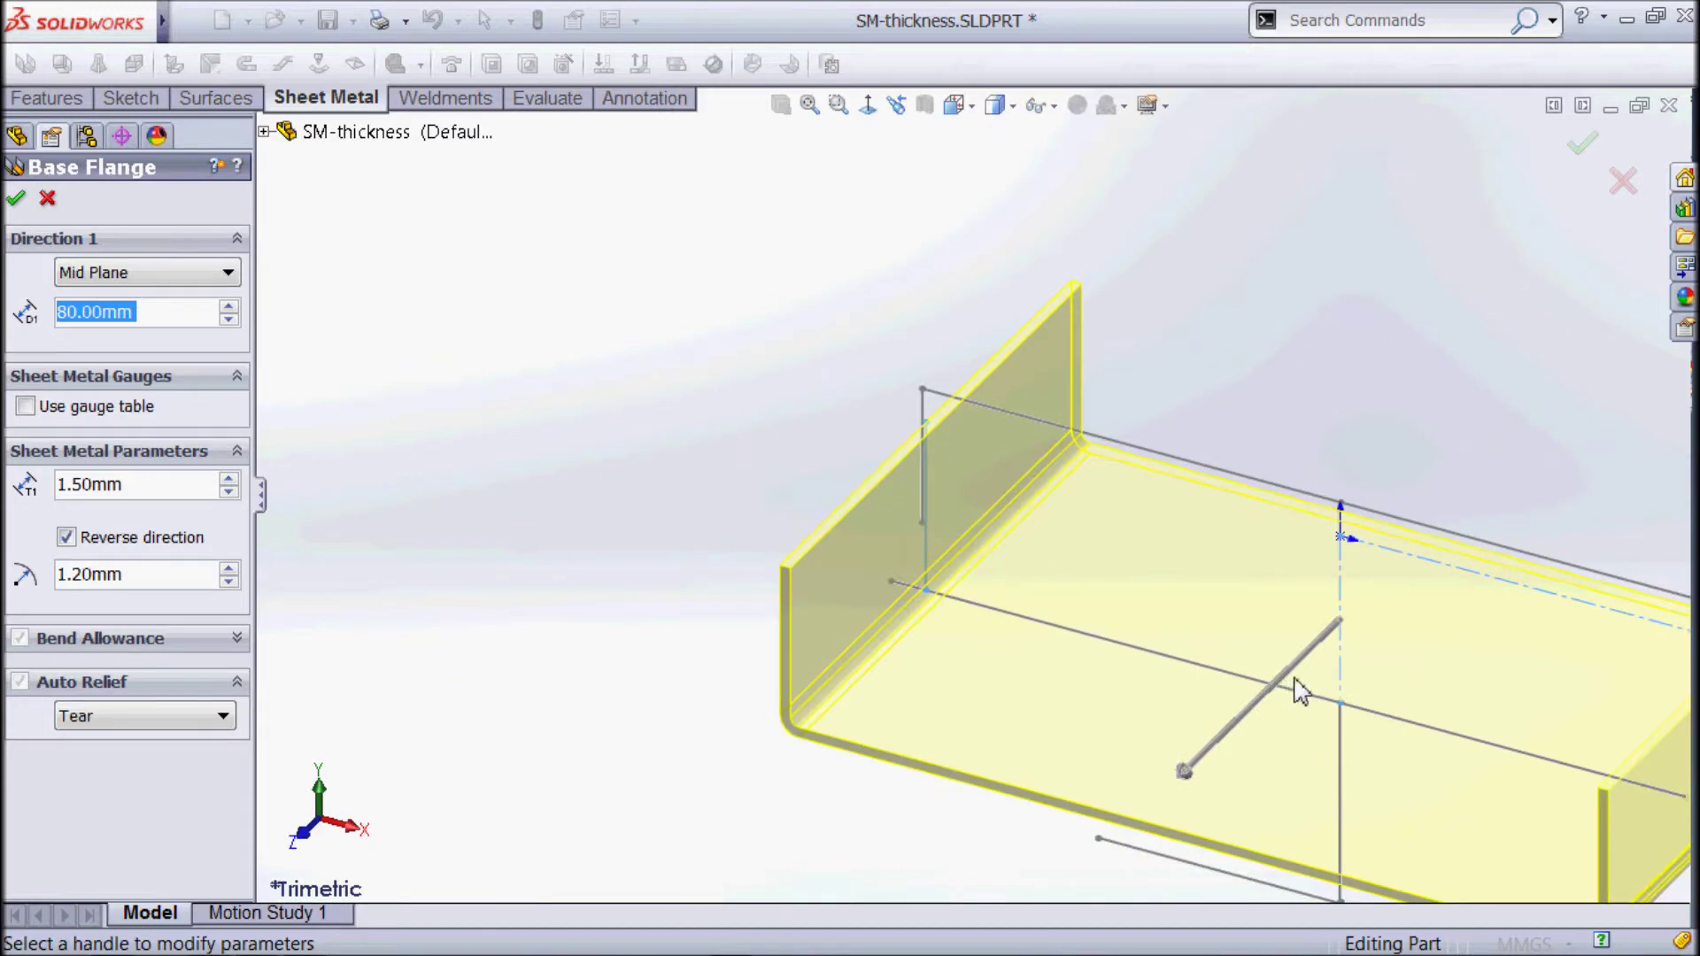
pyautogui.scroll(2, 1421, 731)
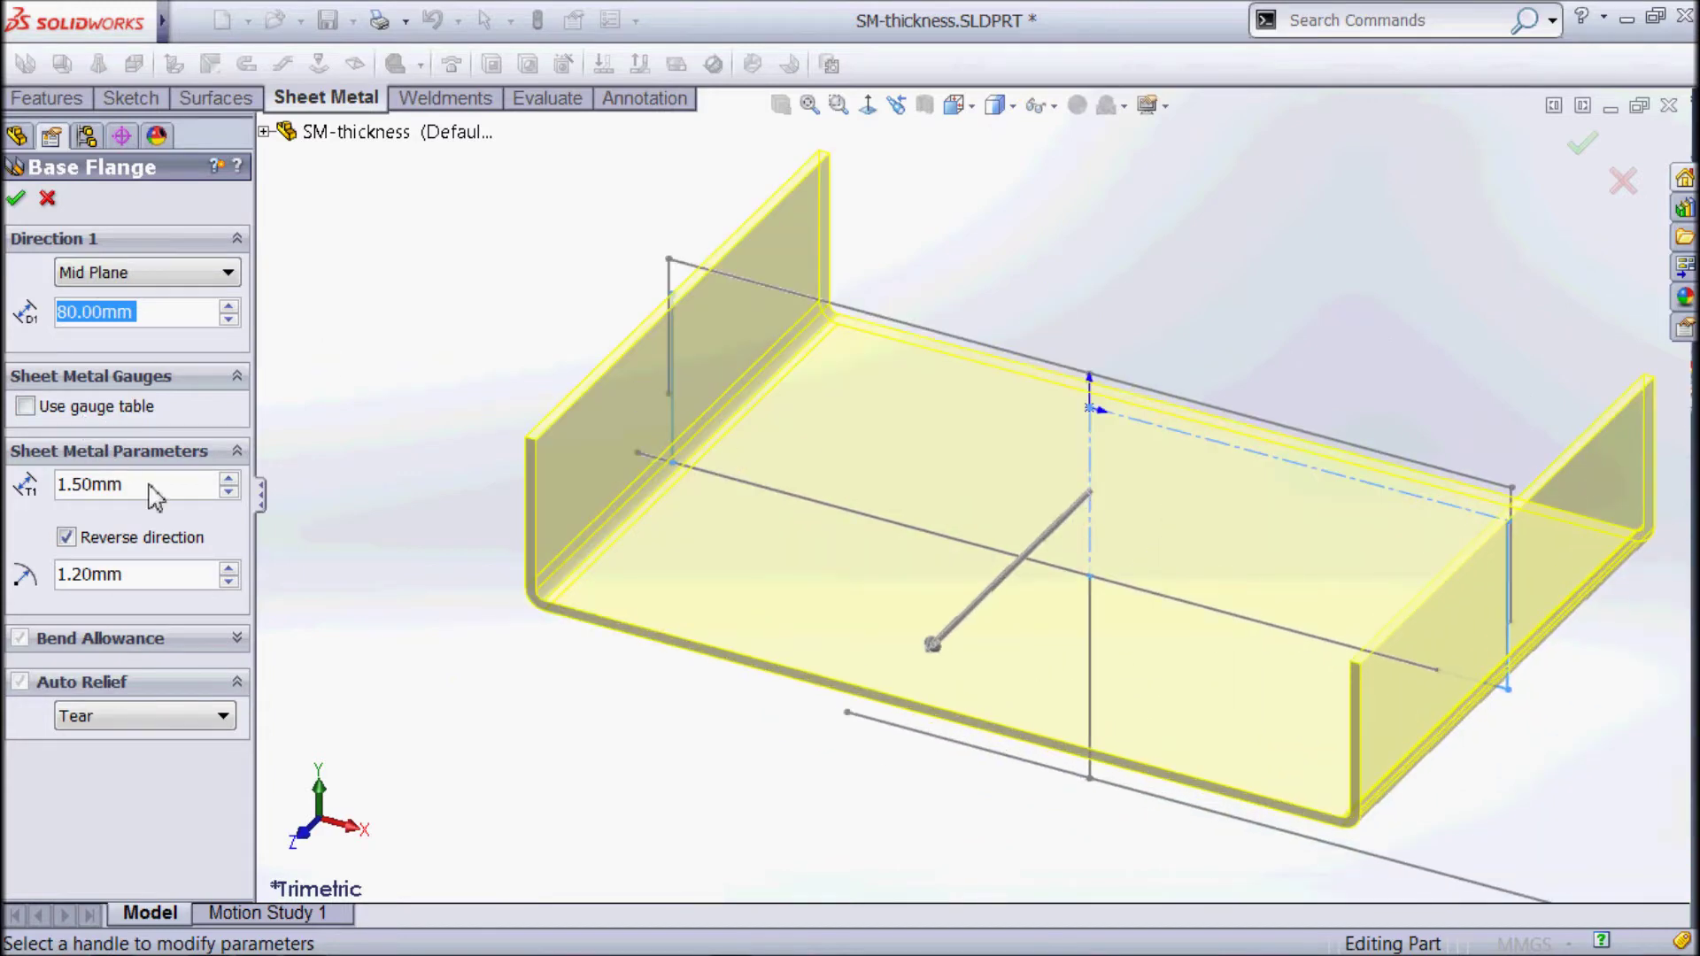
pyautogui.doubleClick(129, 485)
pyautogui.write('2')
pyautogui.press('Return')
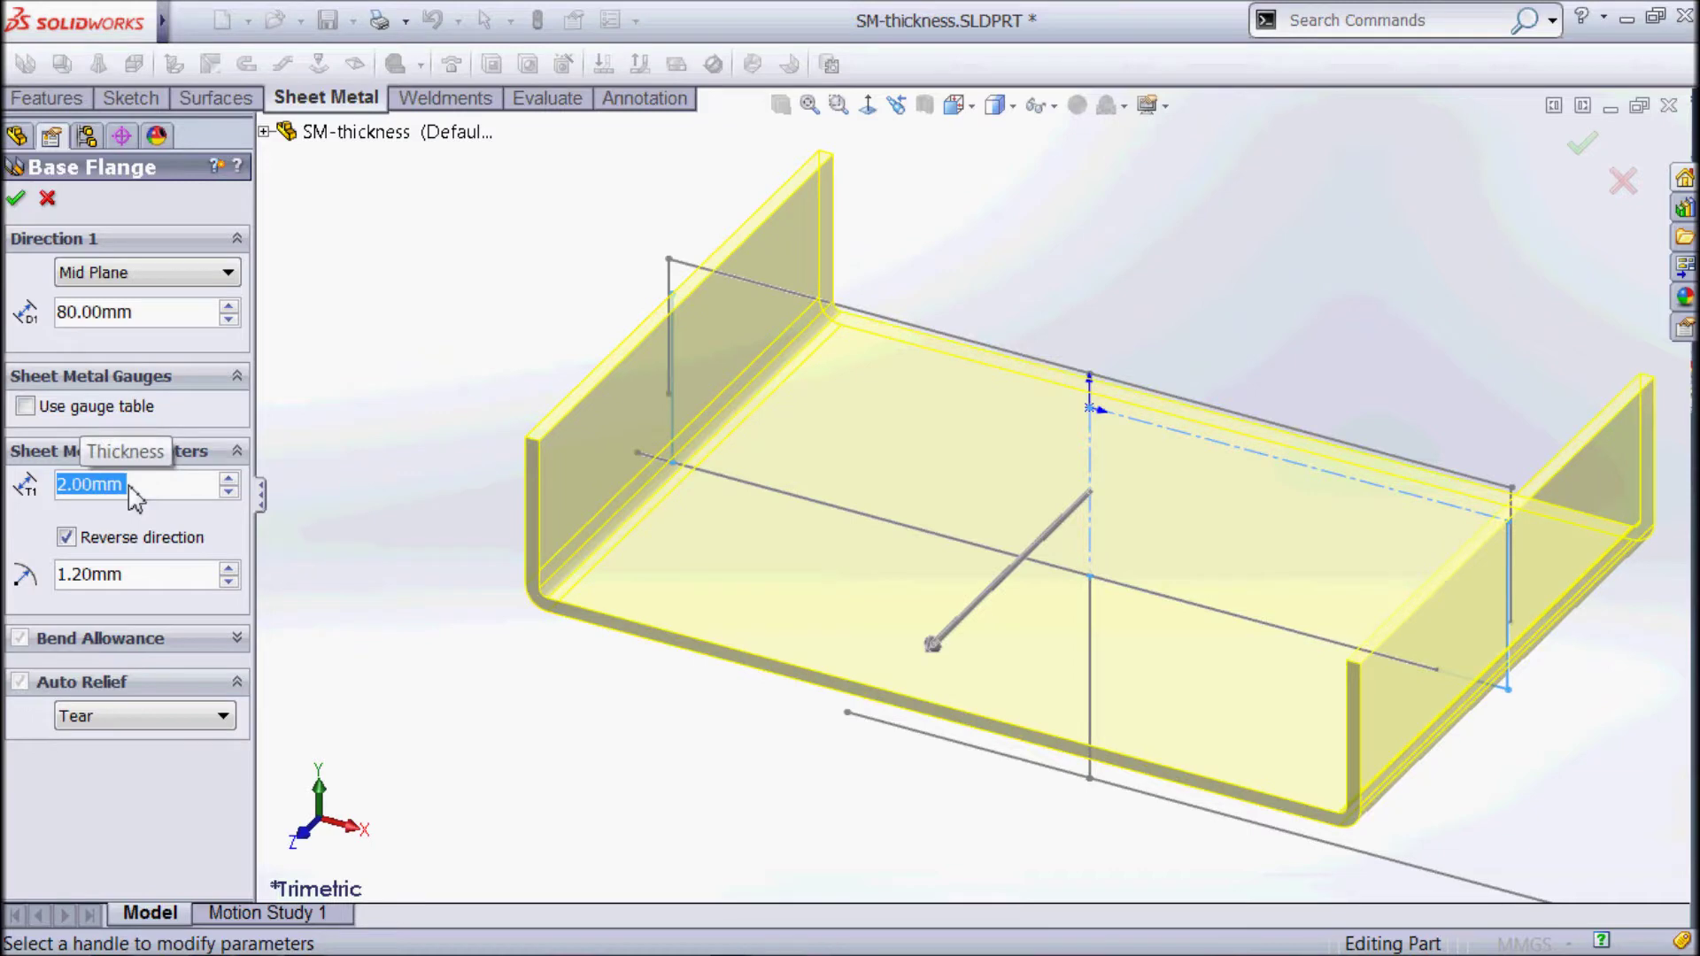
pyautogui.doubleClick(142, 585)
pyautogui.write('2')
pyautogui.press('Return')
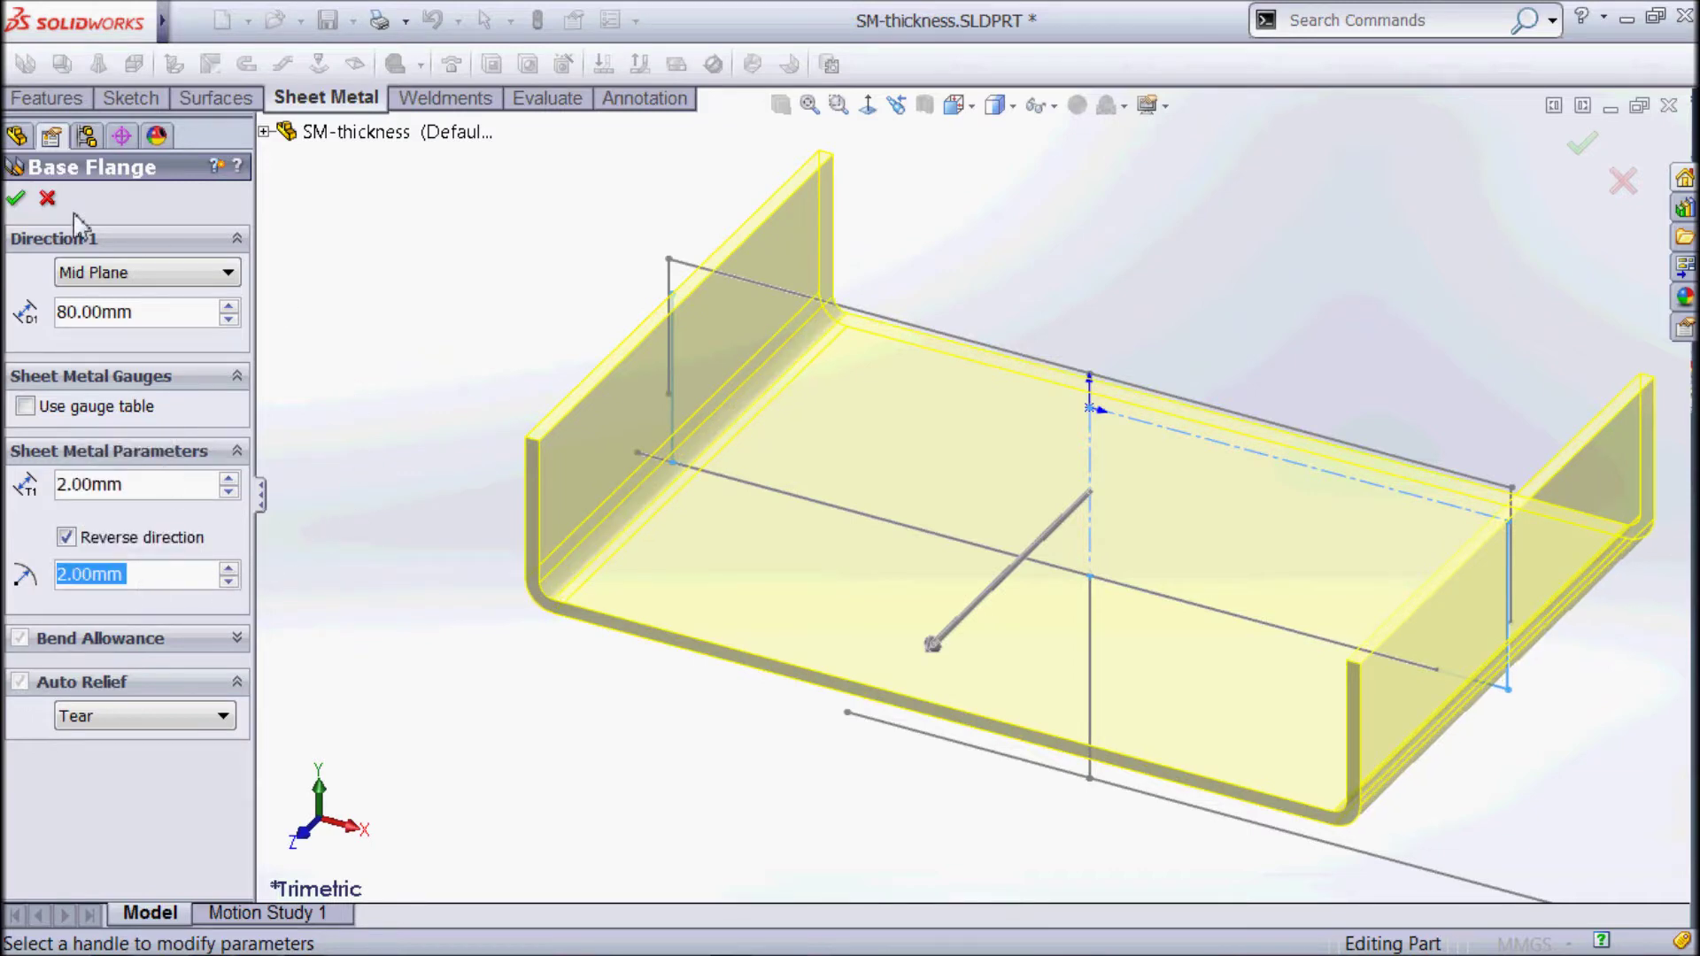
pyautogui.click(18, 200)
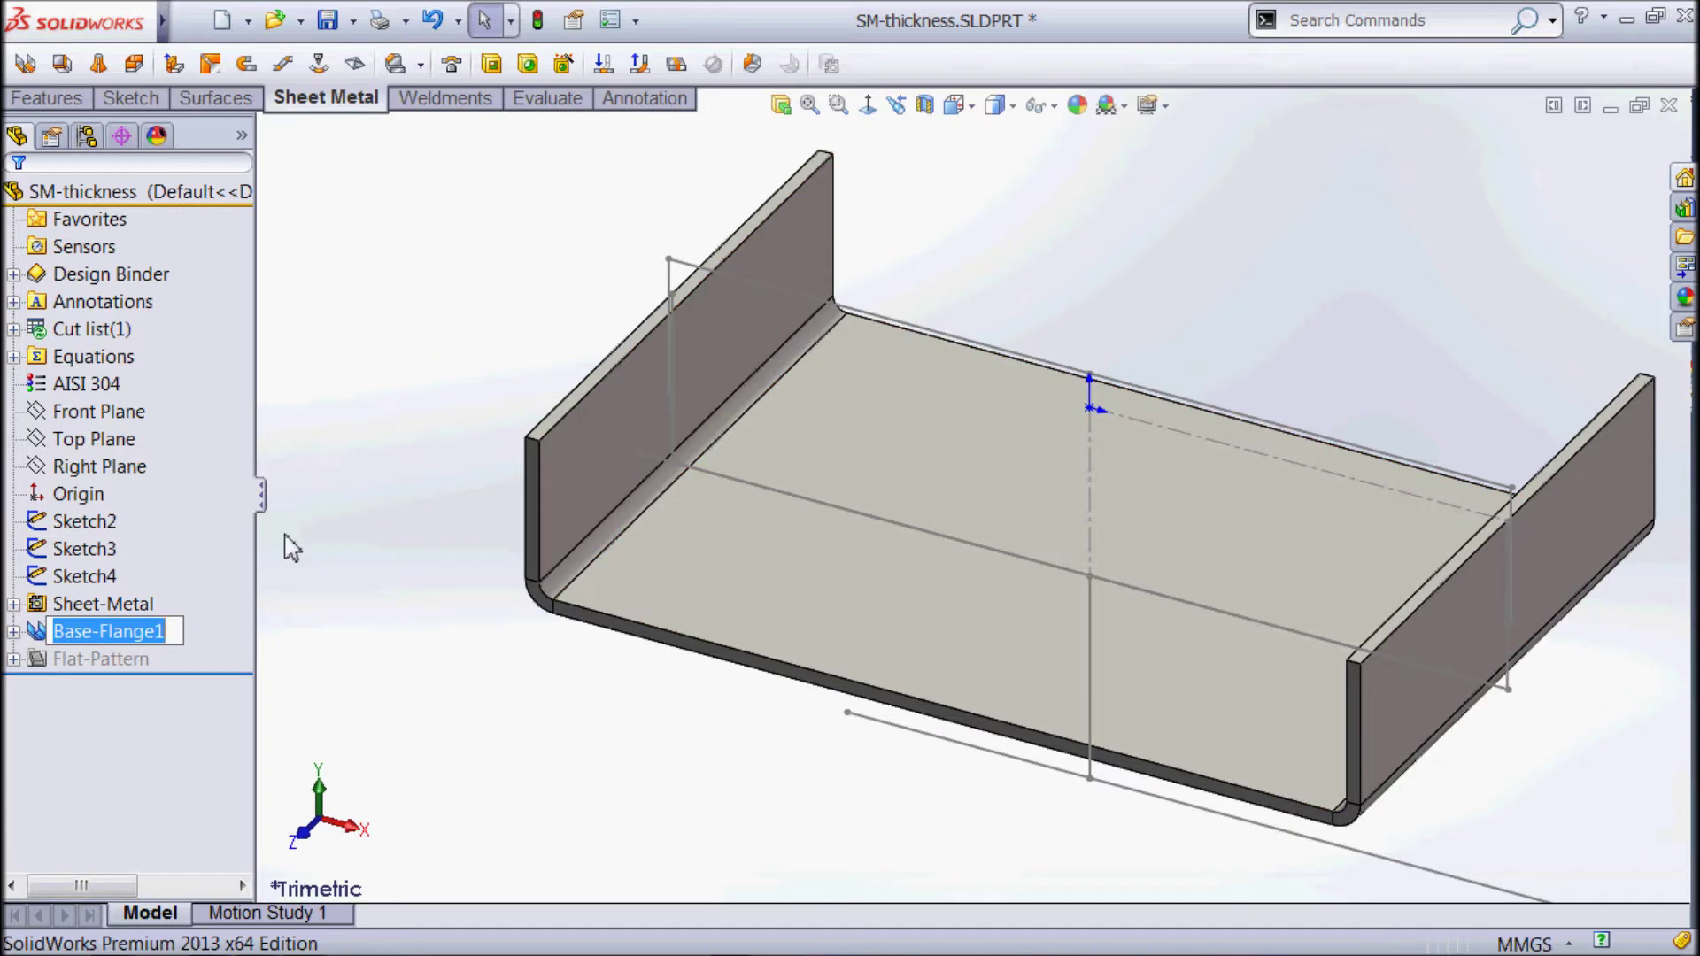
# Review Sheet-Metal(1) without changes and reveal the "Thickness"=2mm equation under Equations
pyautogui.click(102, 577)
pyautogui.press('Escape')
pyautogui.click(13, 605)
pyautogui.click(148, 632)
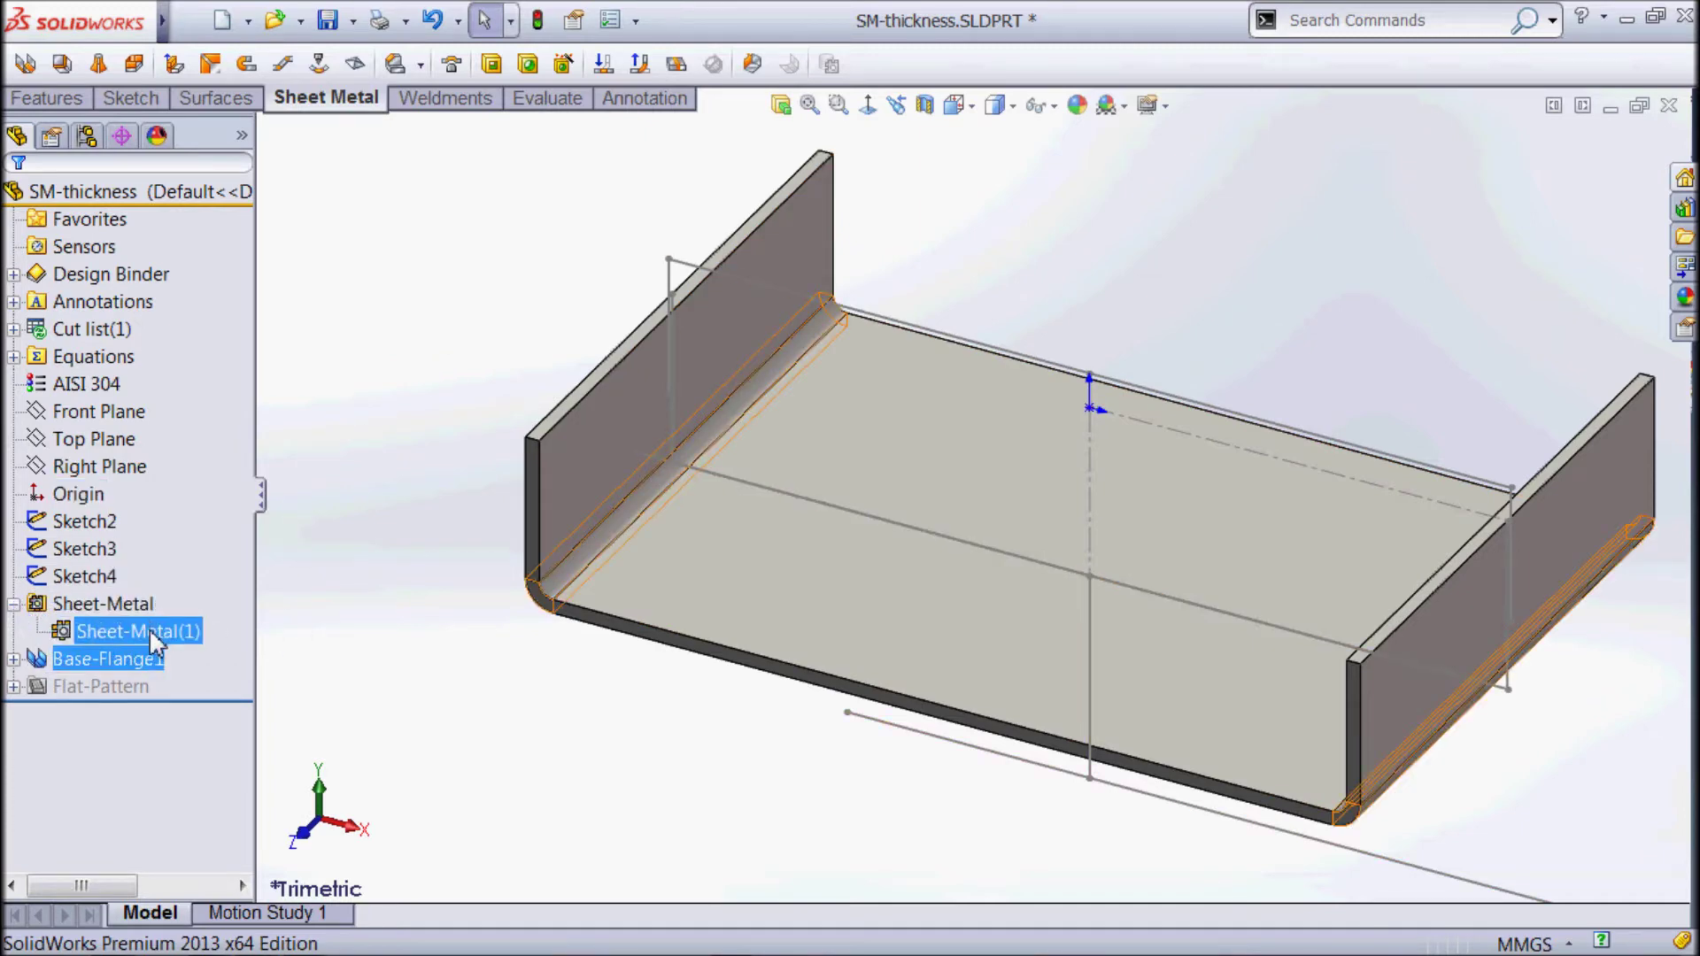
pyautogui.click(164, 561)
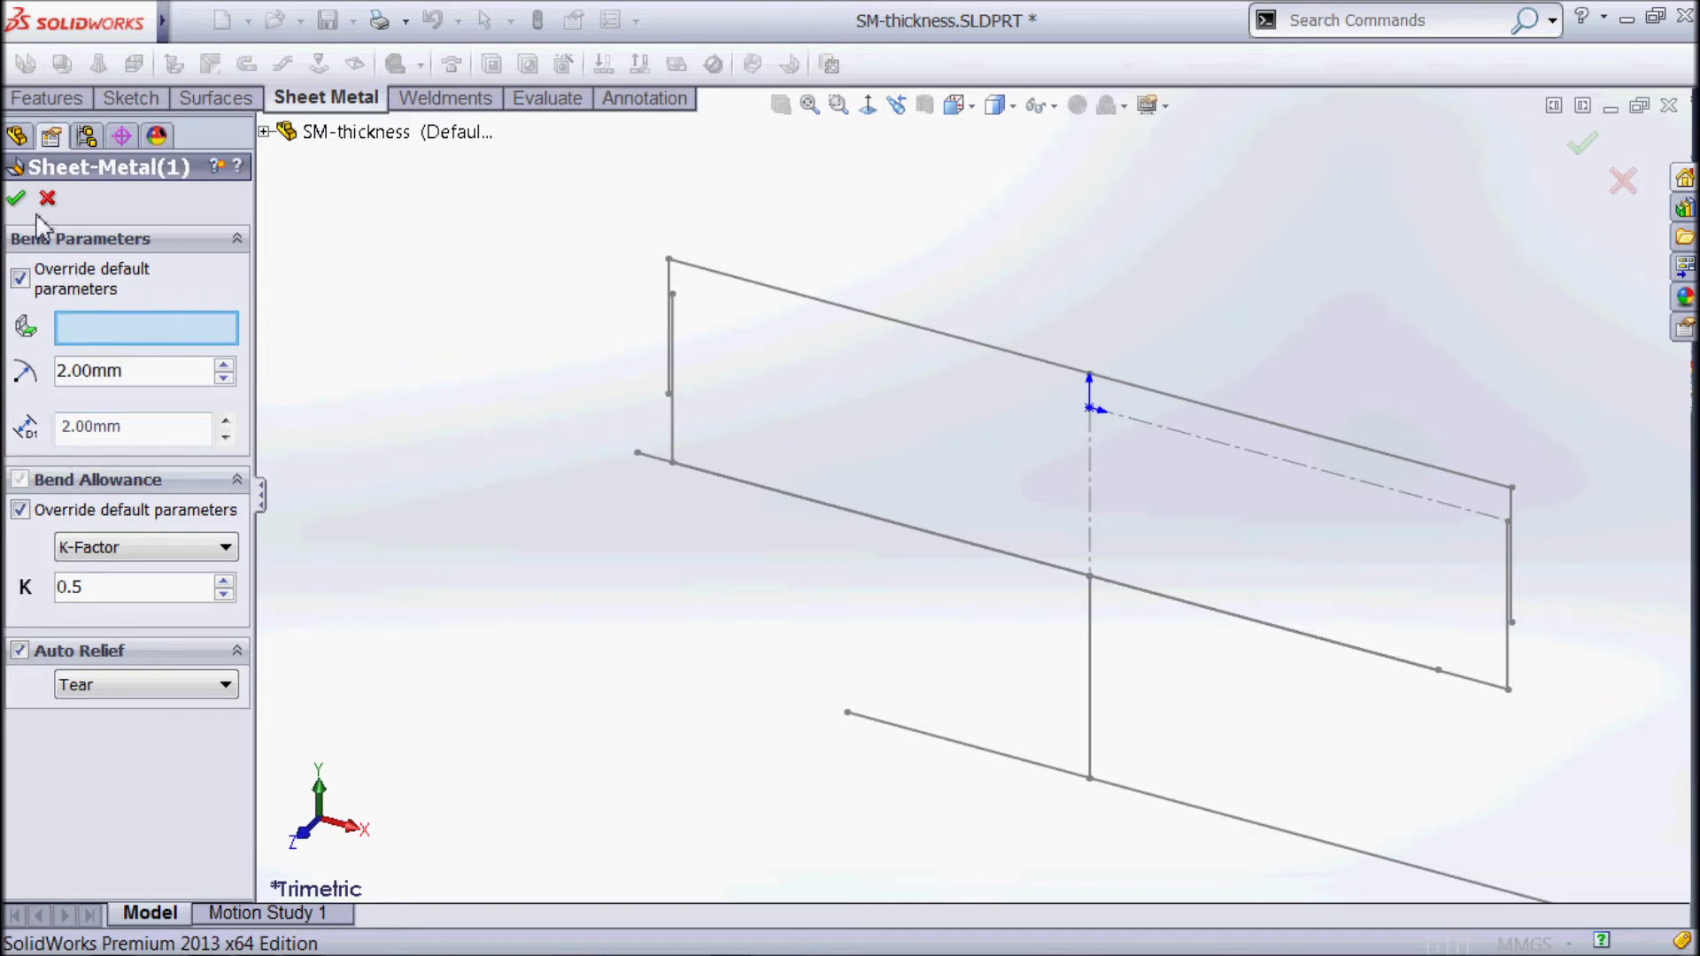
pyautogui.click(16, 197)
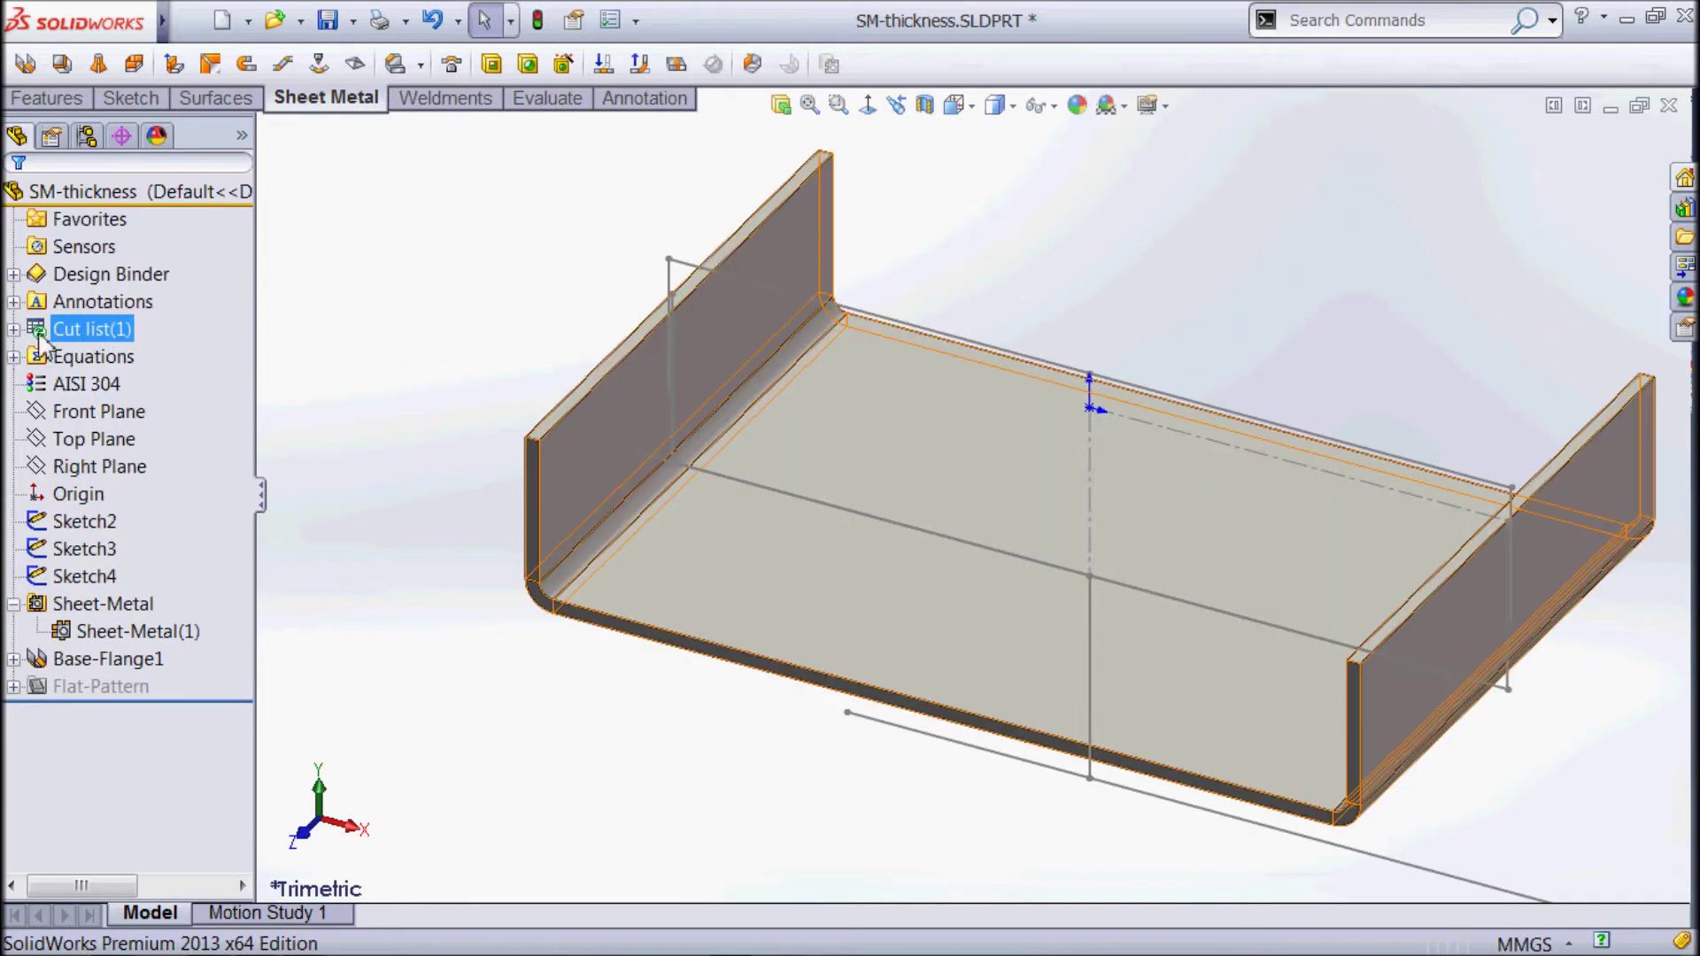
pyautogui.click(15, 357)
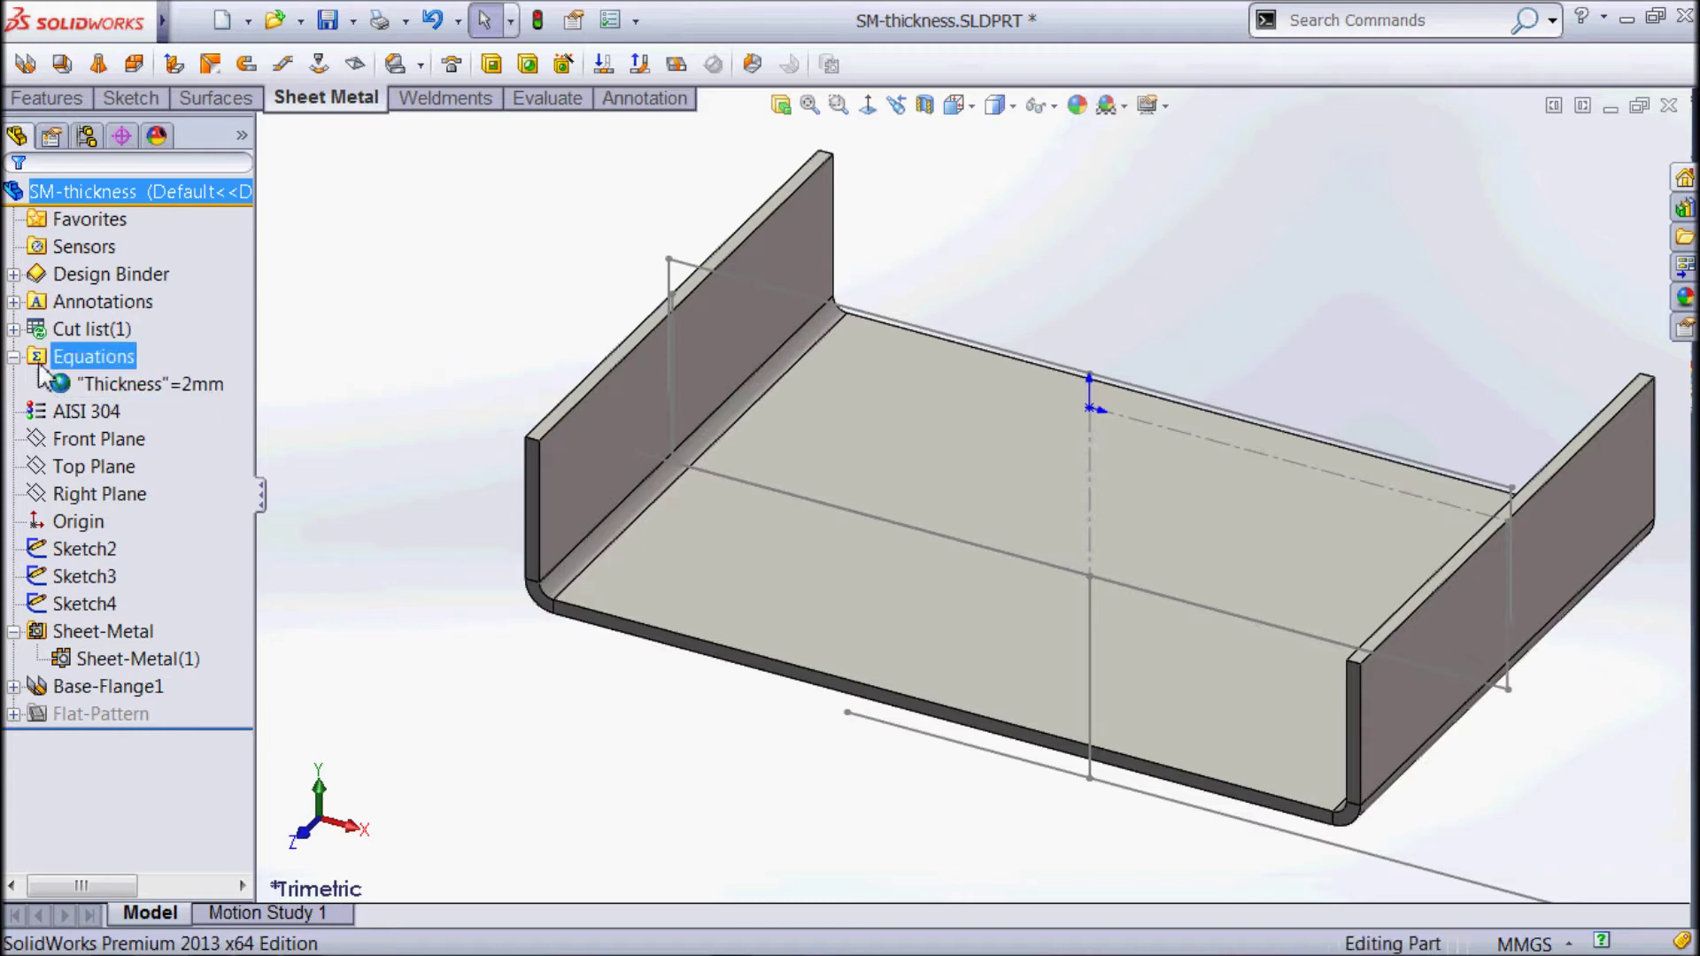
# Start a base flange from Sketch2 with reversed thickness, 80 mm about the mid plane
pyautogui.click(94, 554)
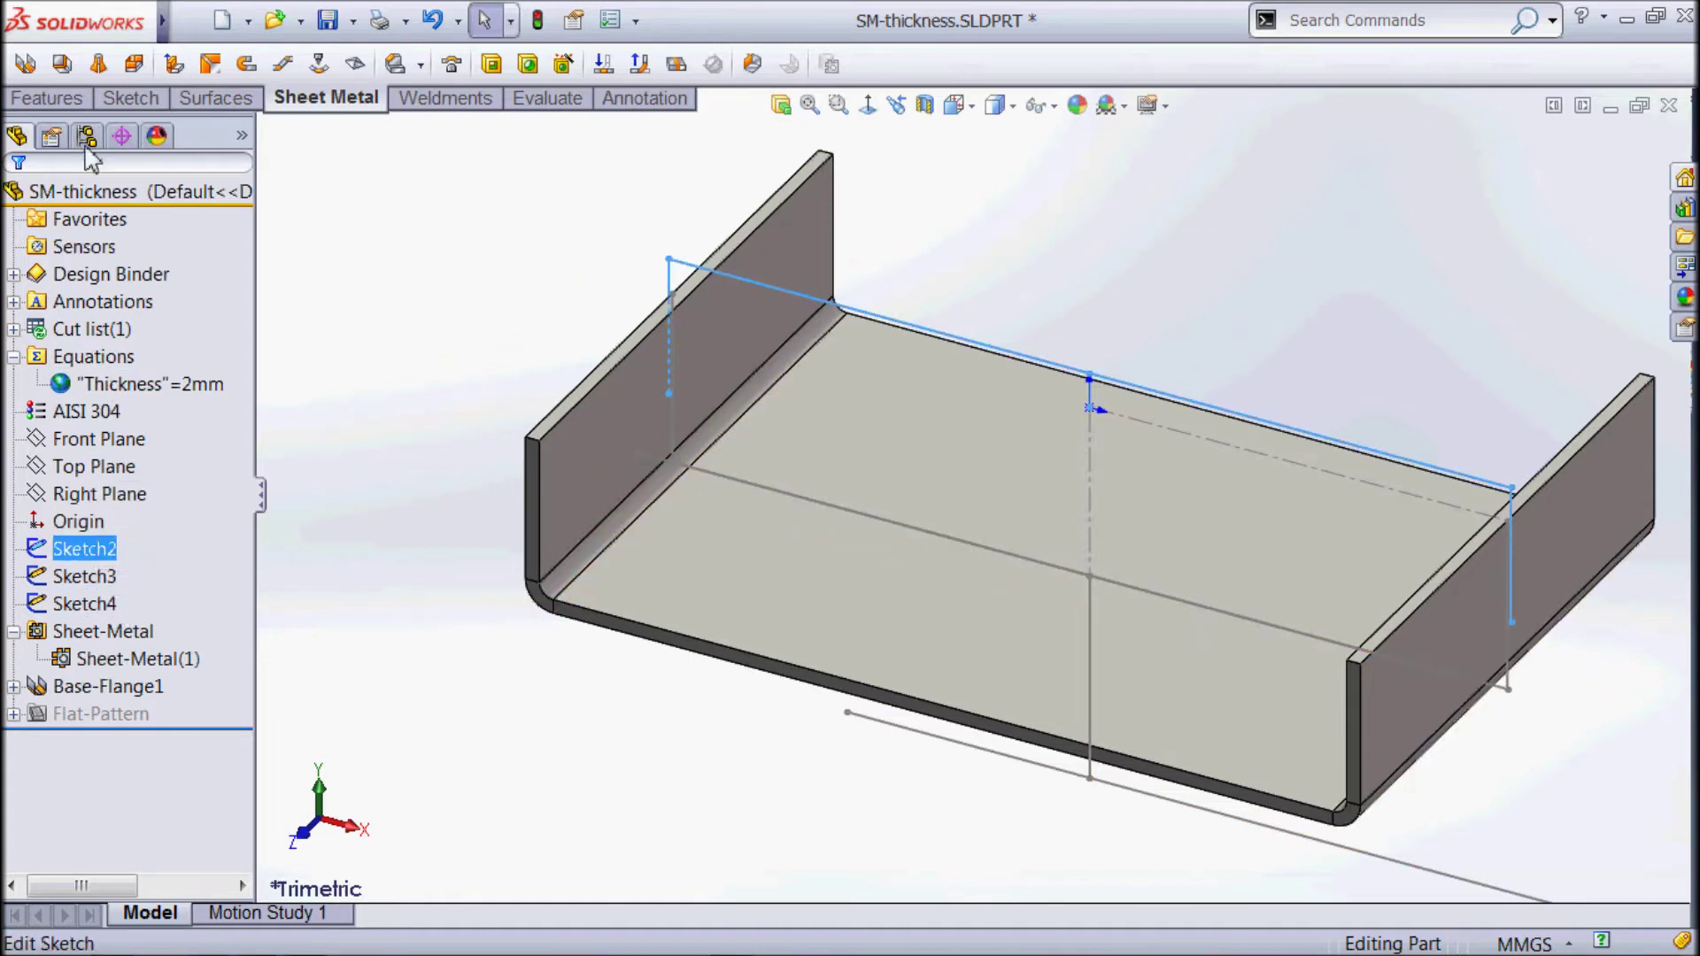
pyautogui.click(25, 65)
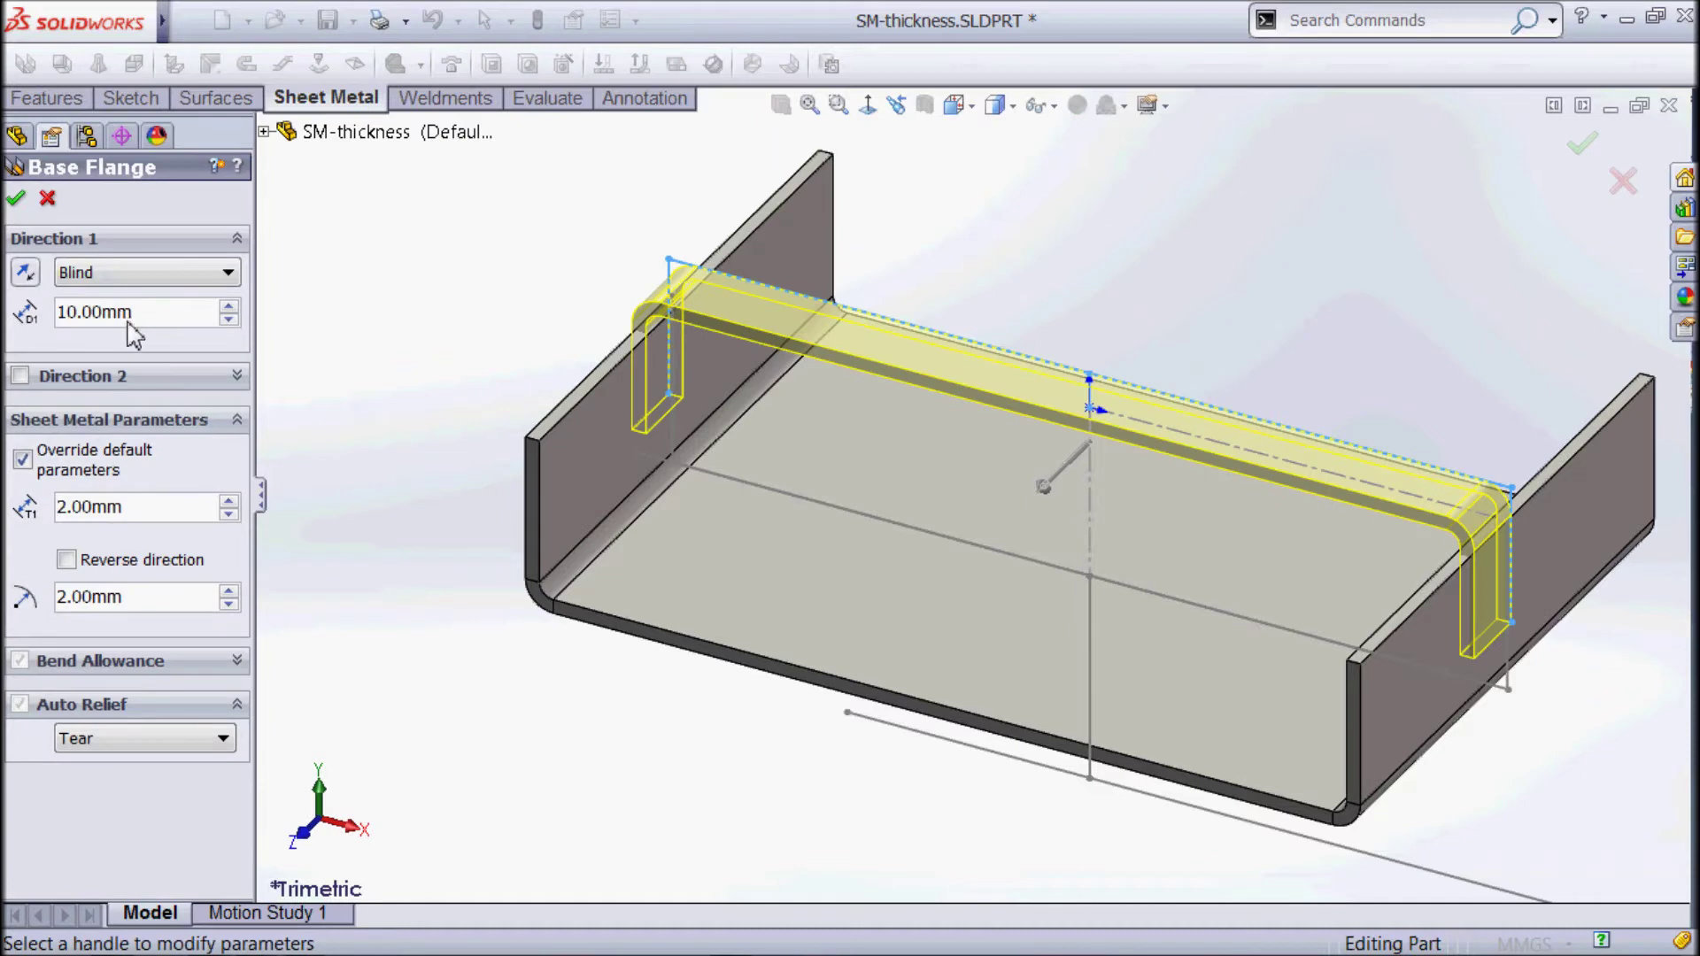
pyautogui.click(67, 561)
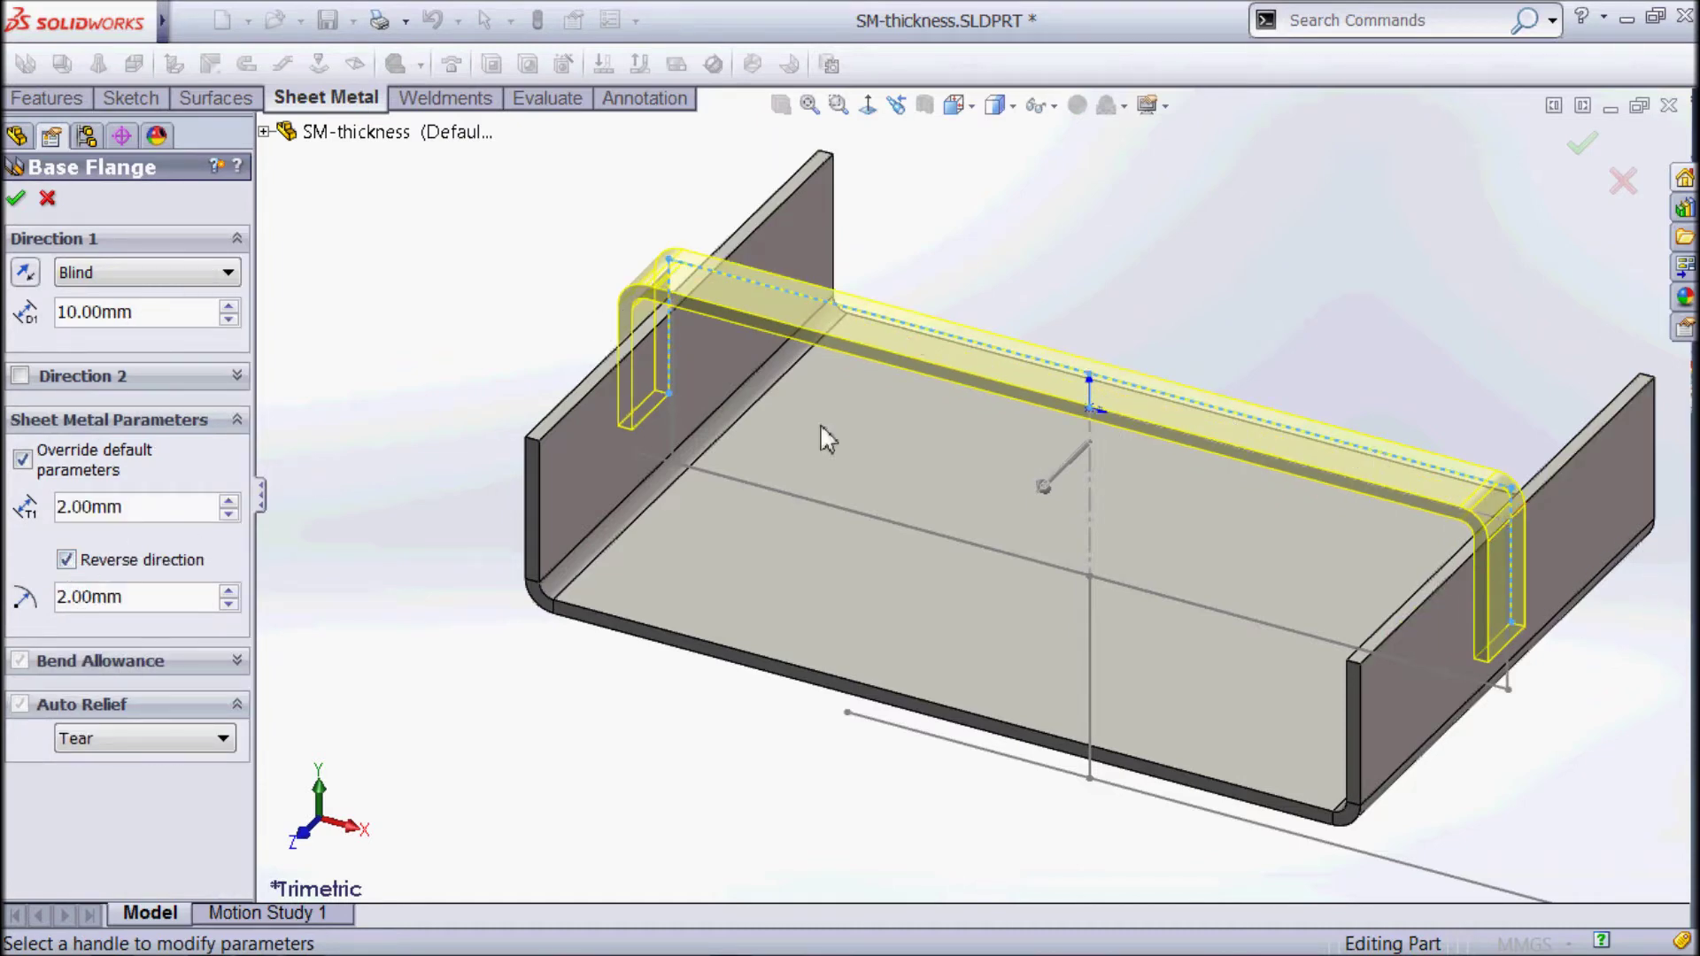
pyautogui.click(135, 273)
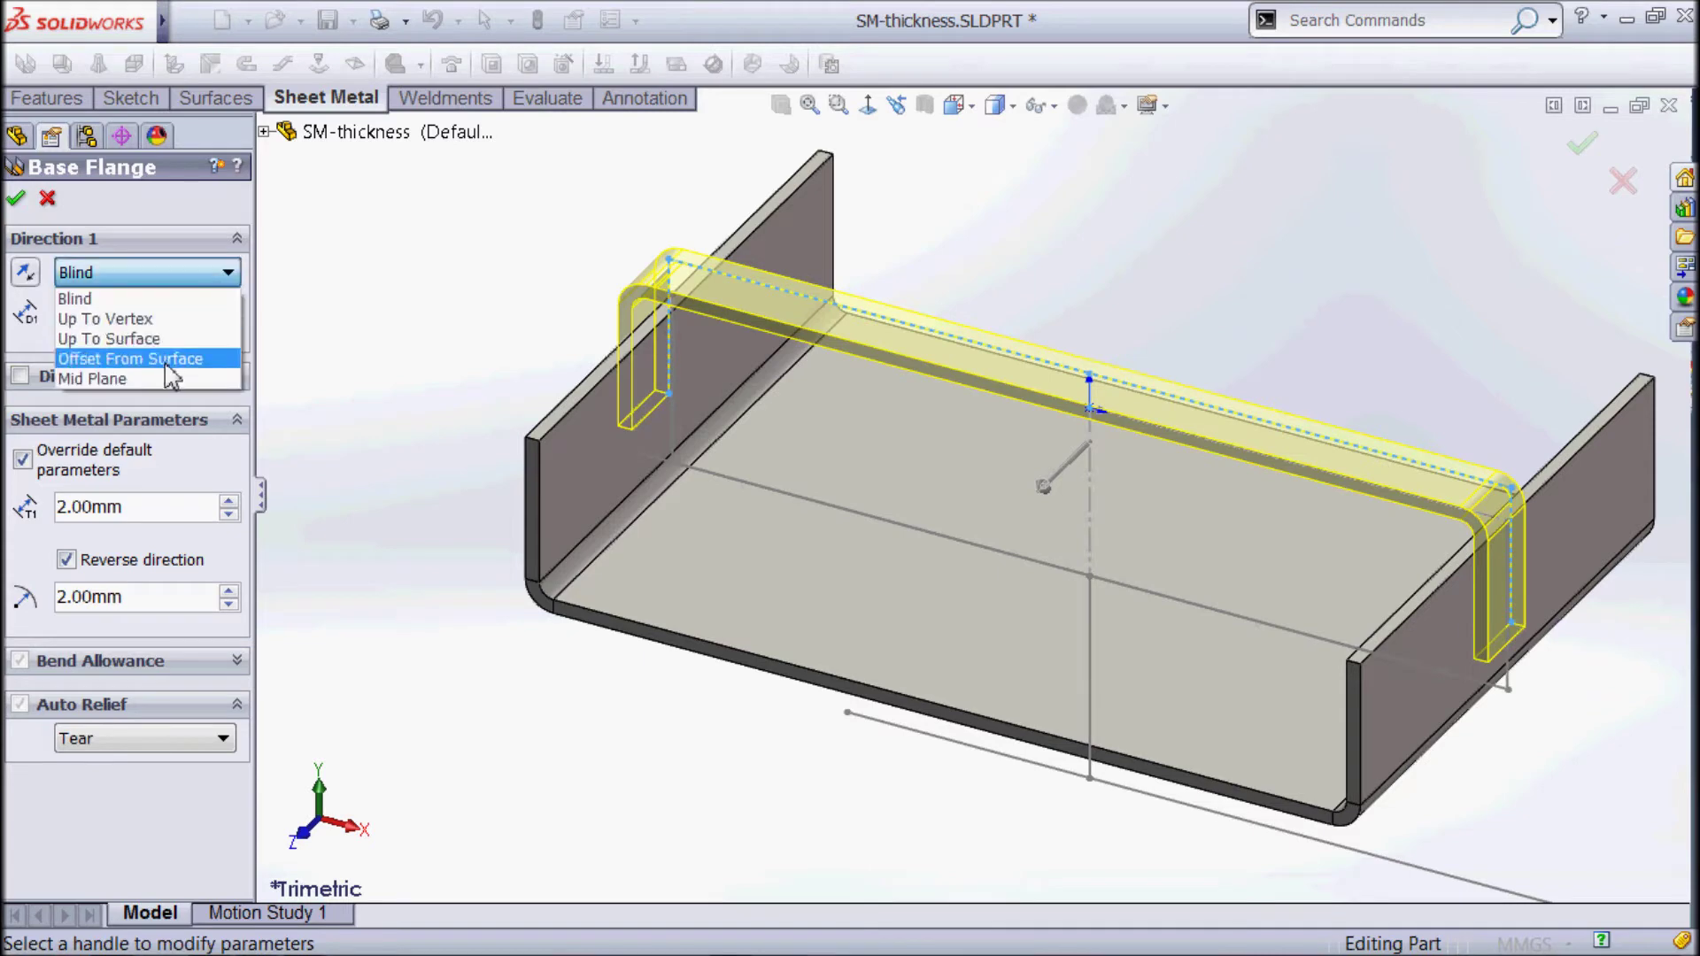
pyautogui.click(165, 378)
pyautogui.doubleClick(159, 316)
pyautogui.write('80')
pyautogui.press('Return')
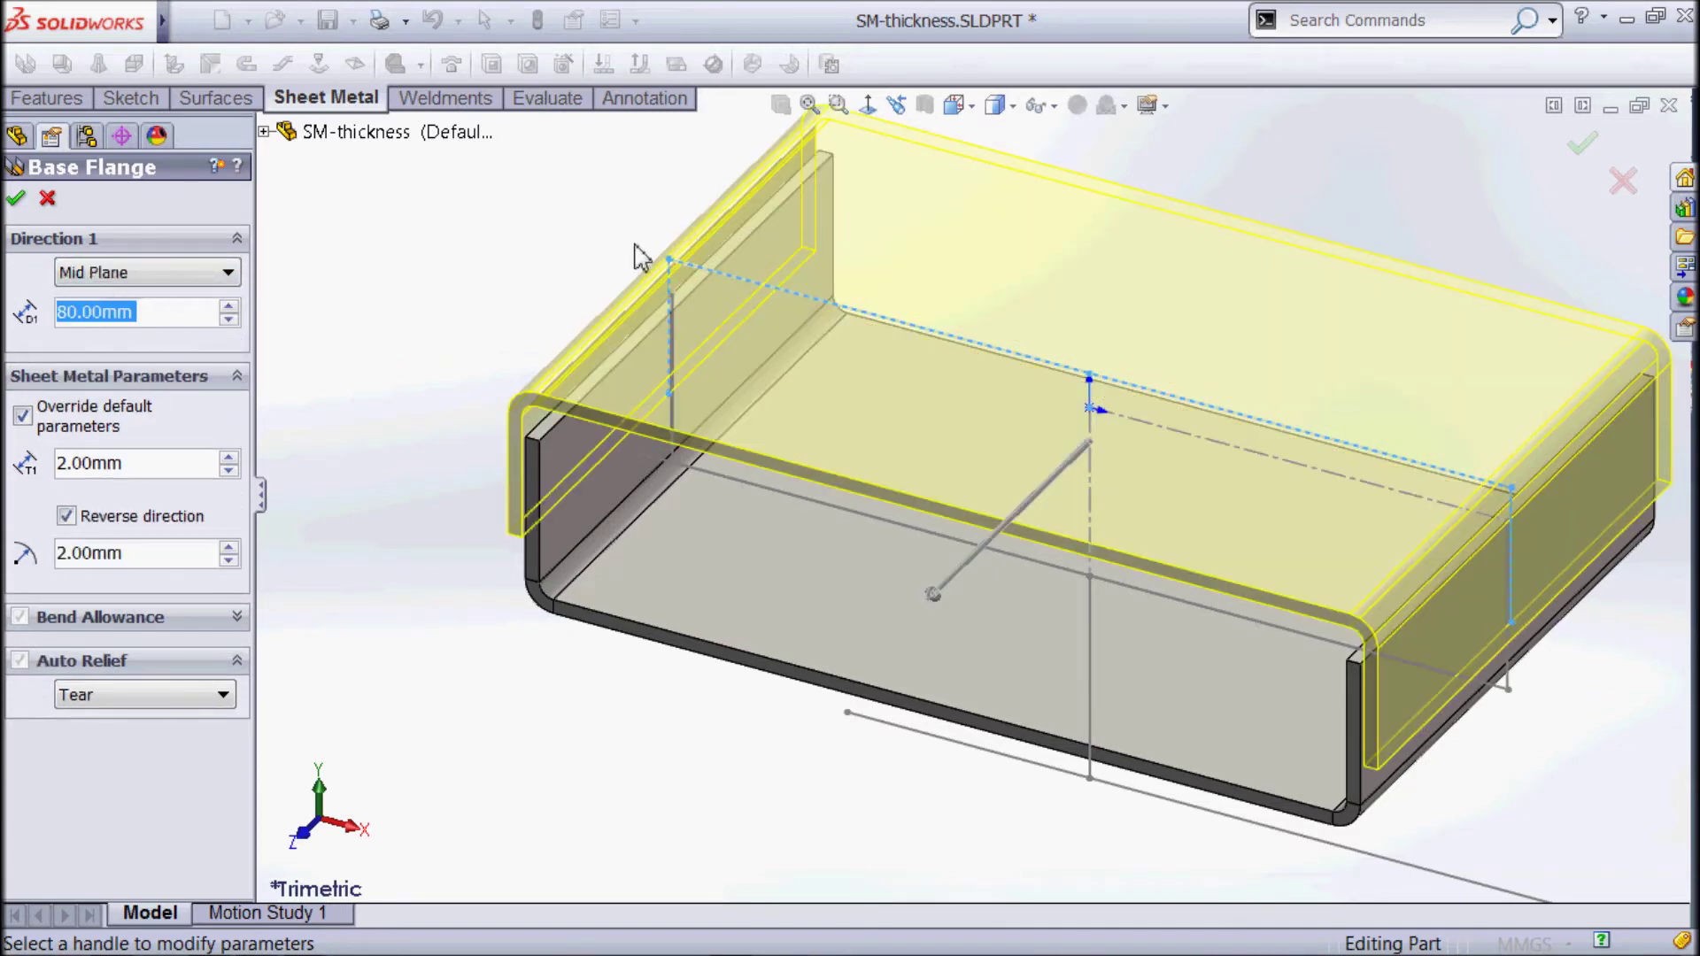
# Give the flange a 1.5 mm bend radius and finish Base-Flange2
pyautogui.doubleClick(152, 555)
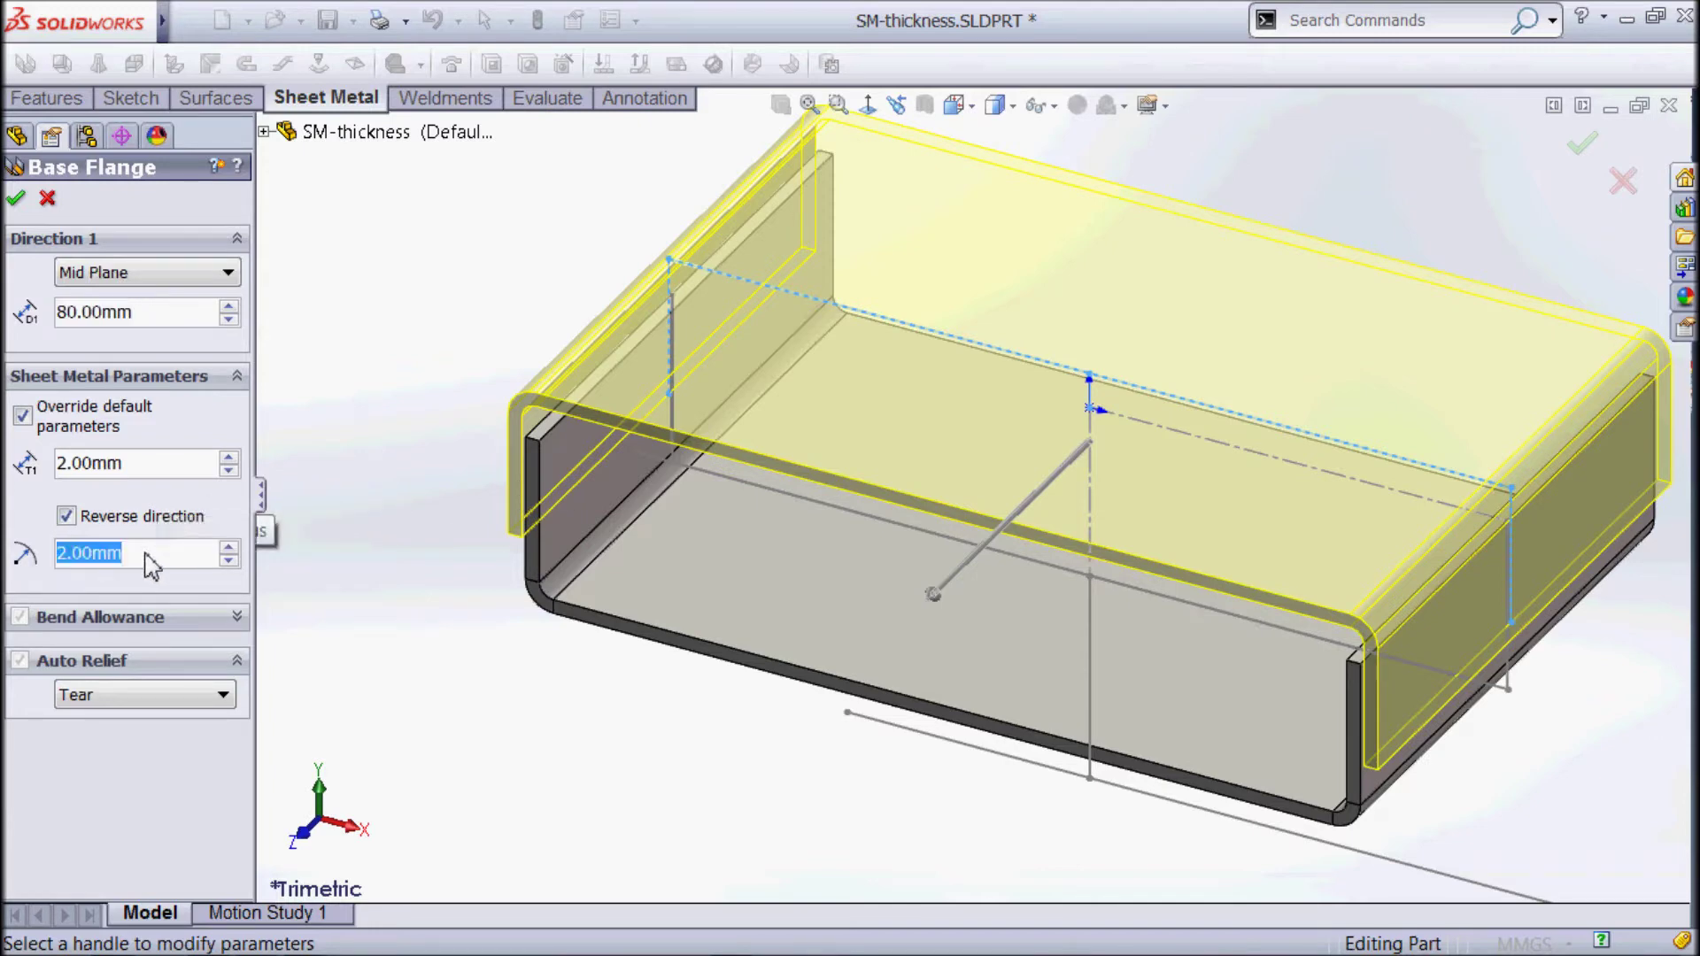
pyautogui.write('1.5')
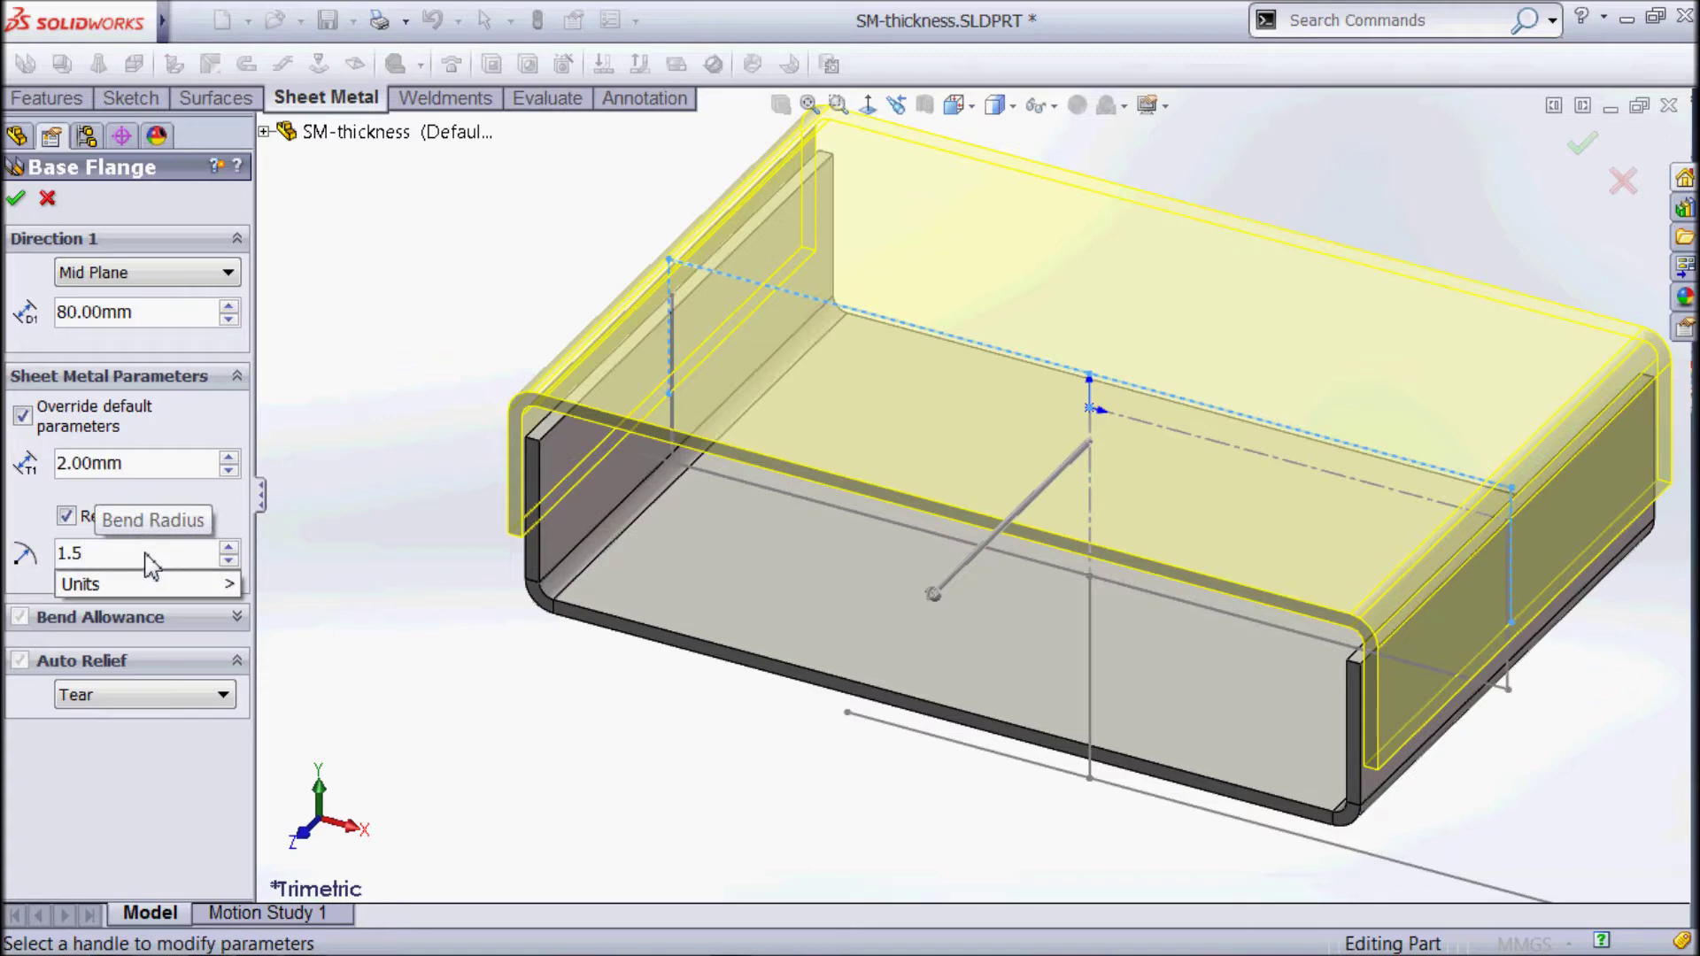
pyautogui.press('Return')
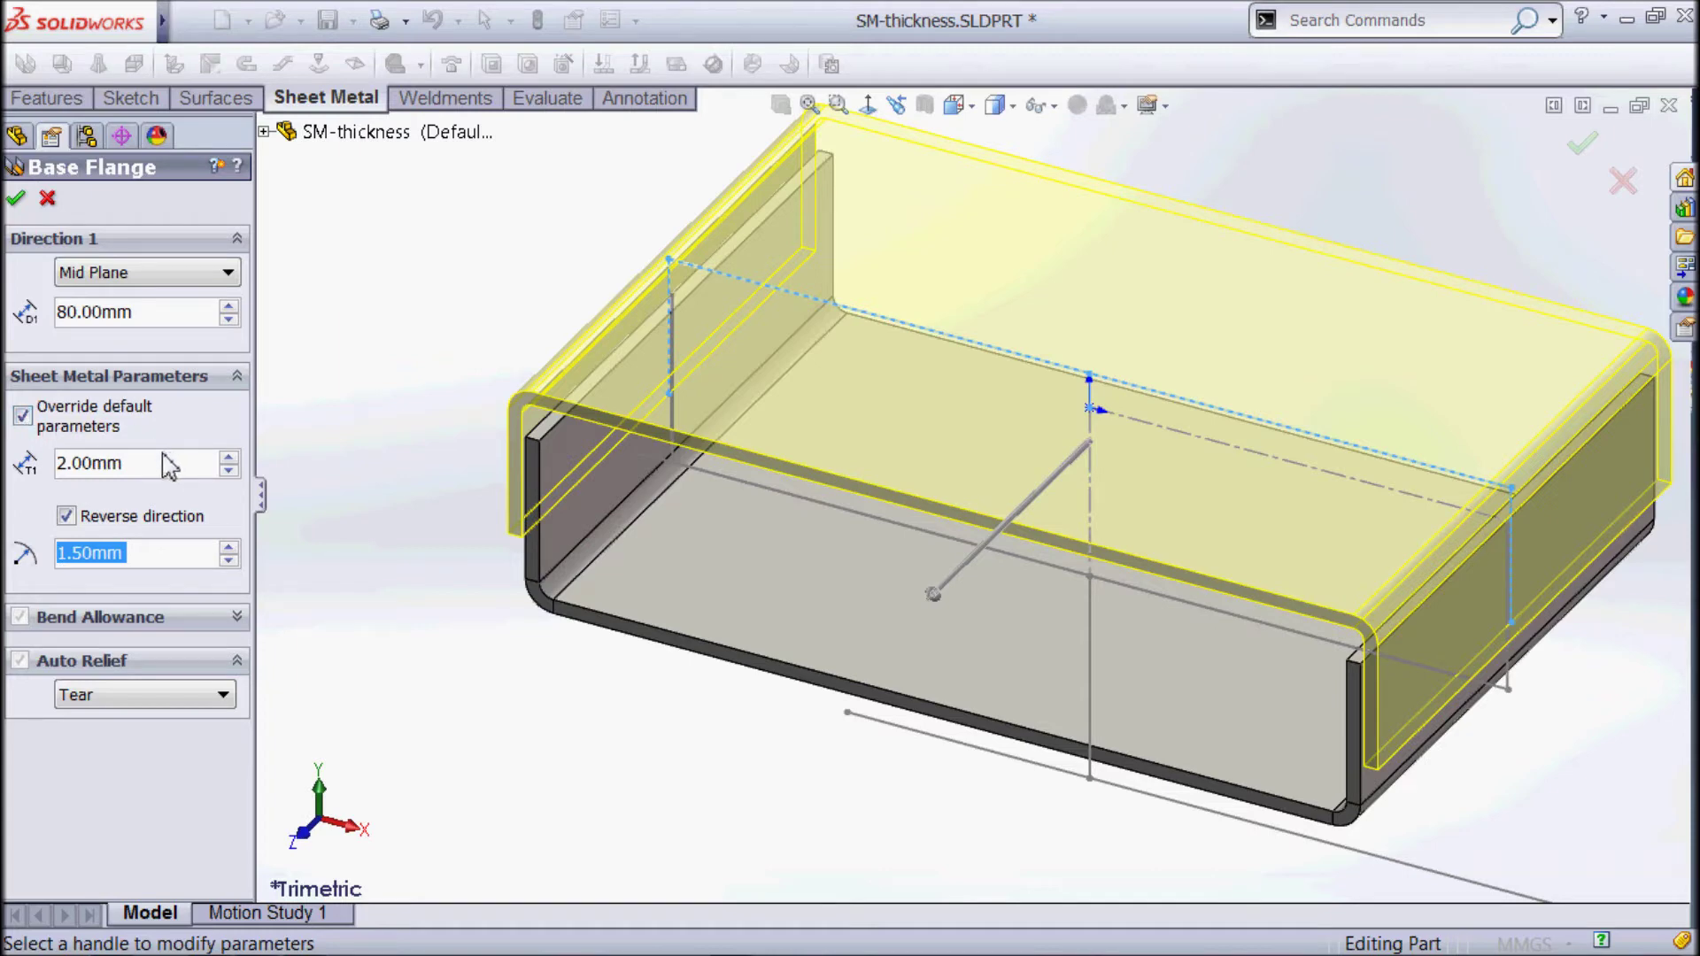
pyautogui.click(17, 200)
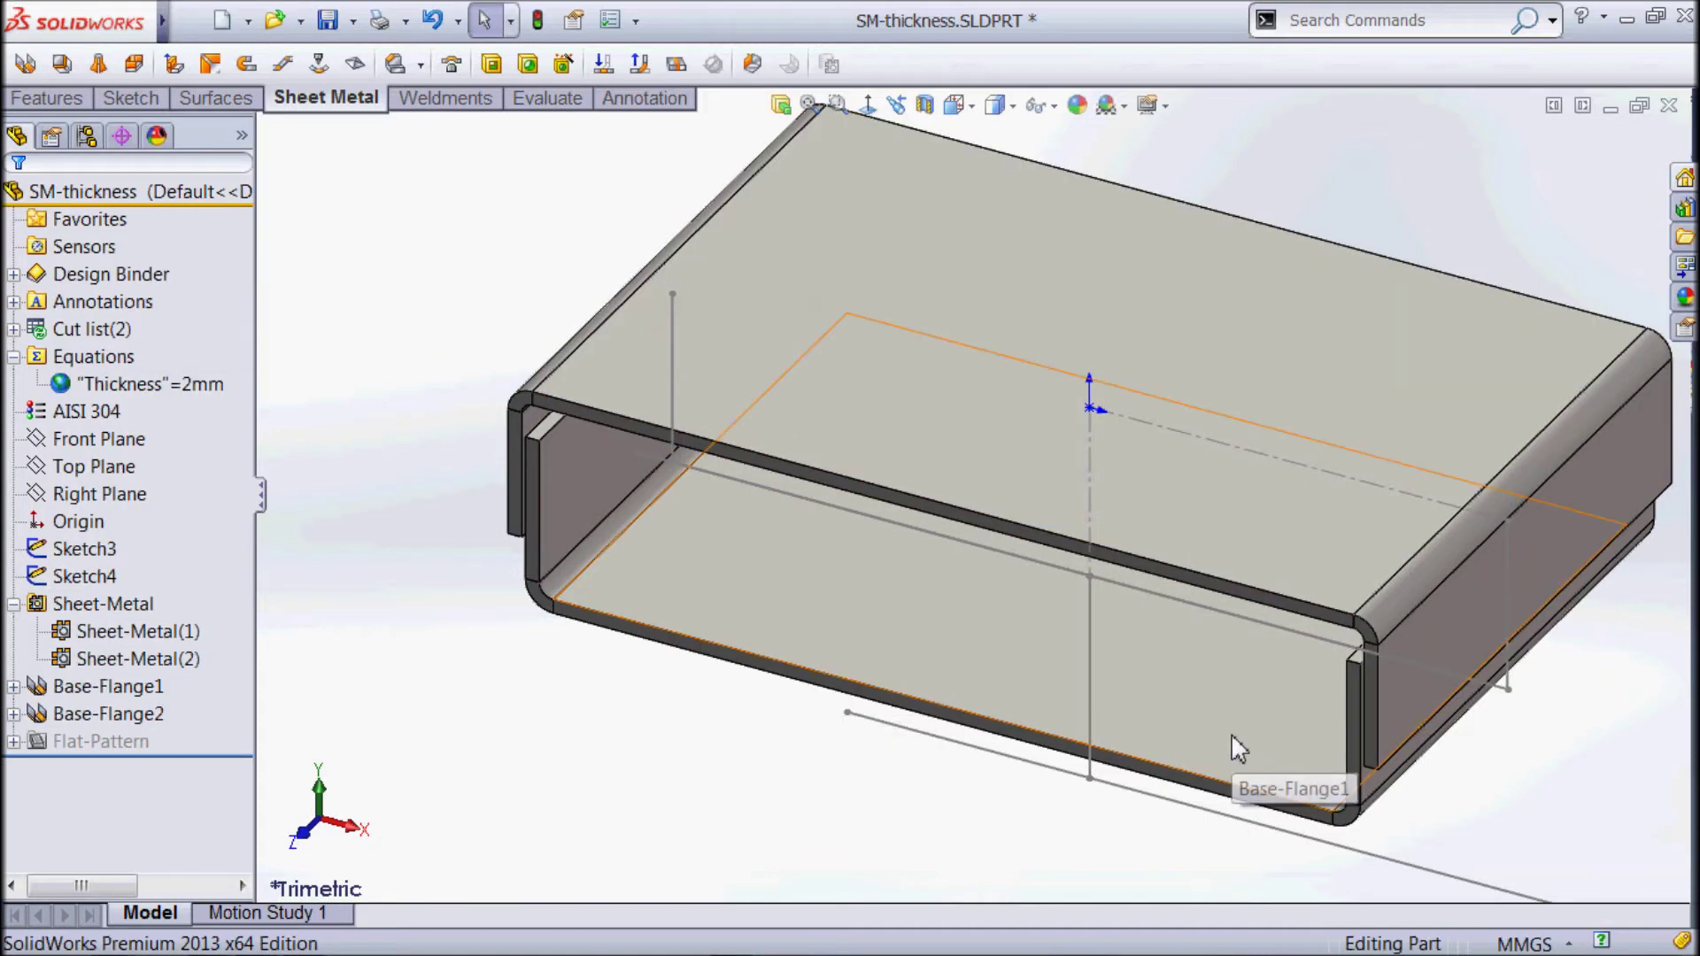
pyautogui.press('f')
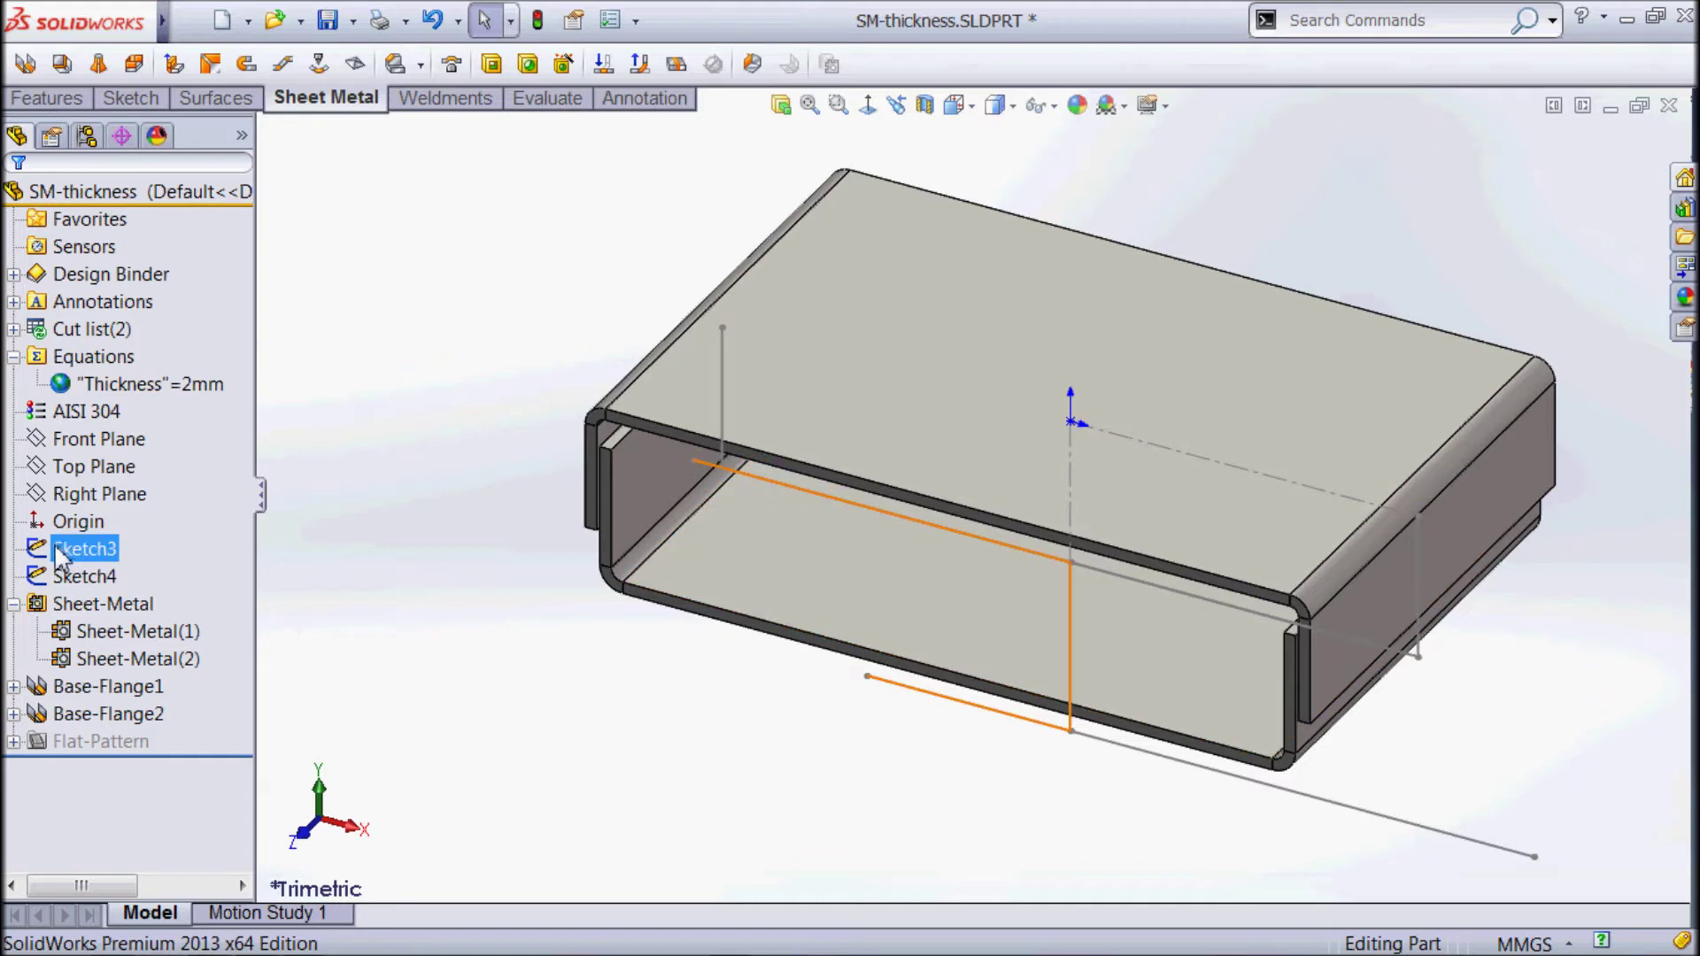
# Start a base flange from Sketch3 extending 90 mm about the mid plane
pyautogui.click(92, 607)
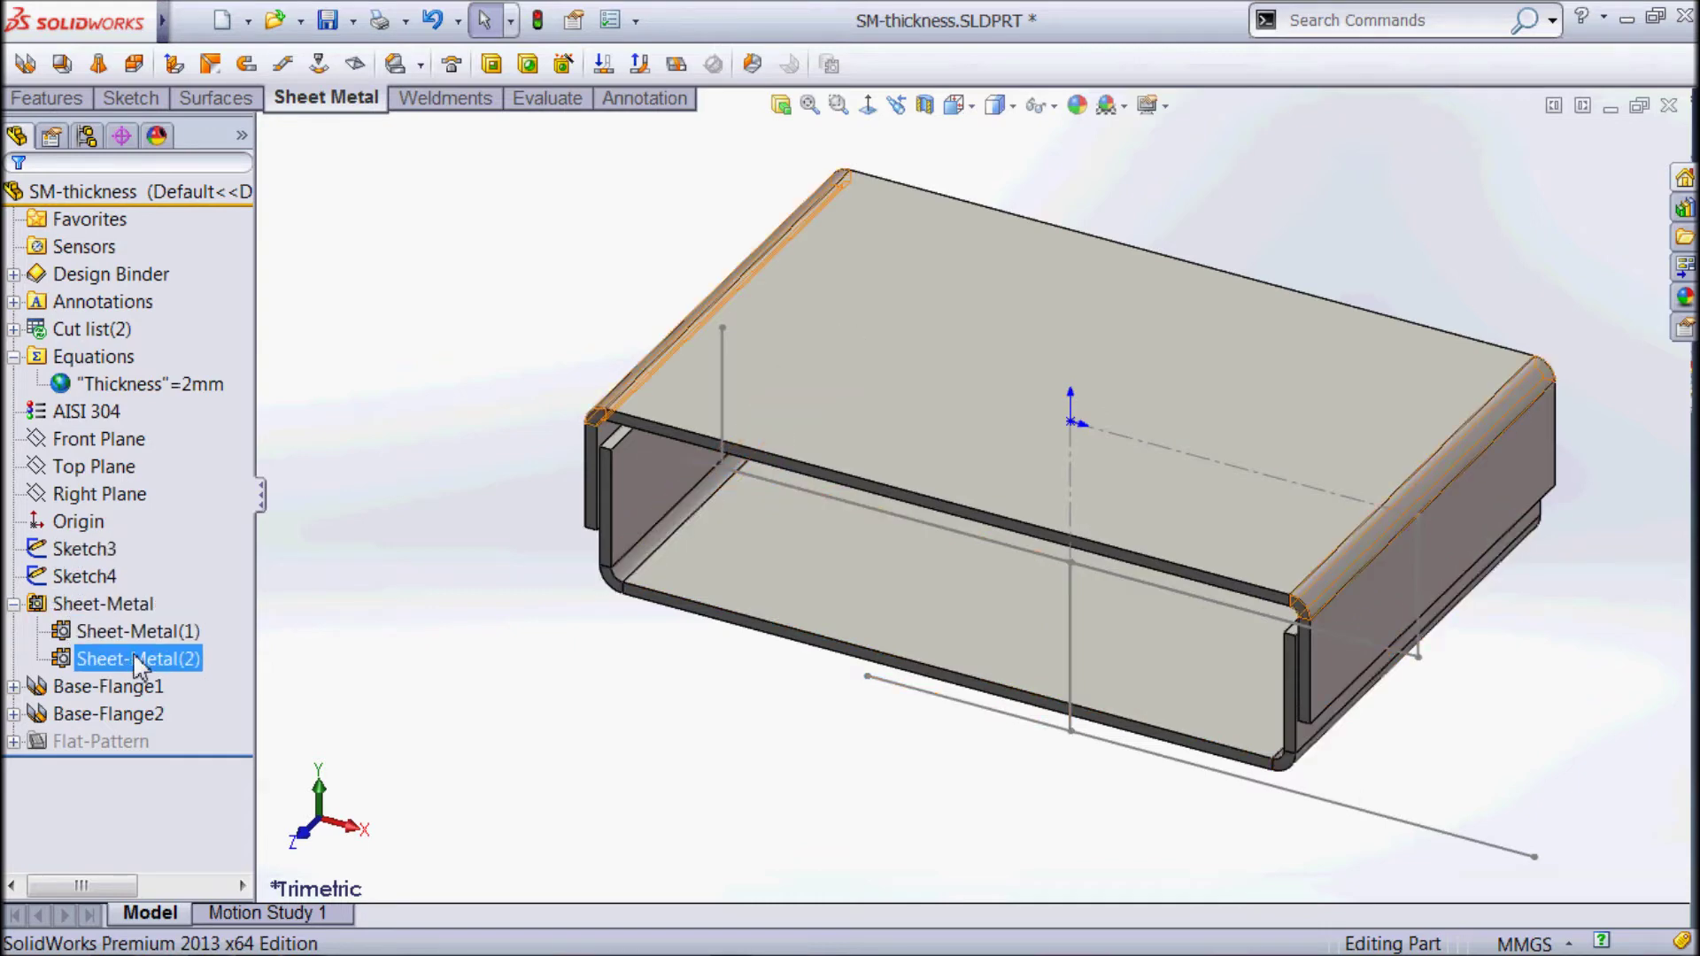
pyautogui.click(84, 549)
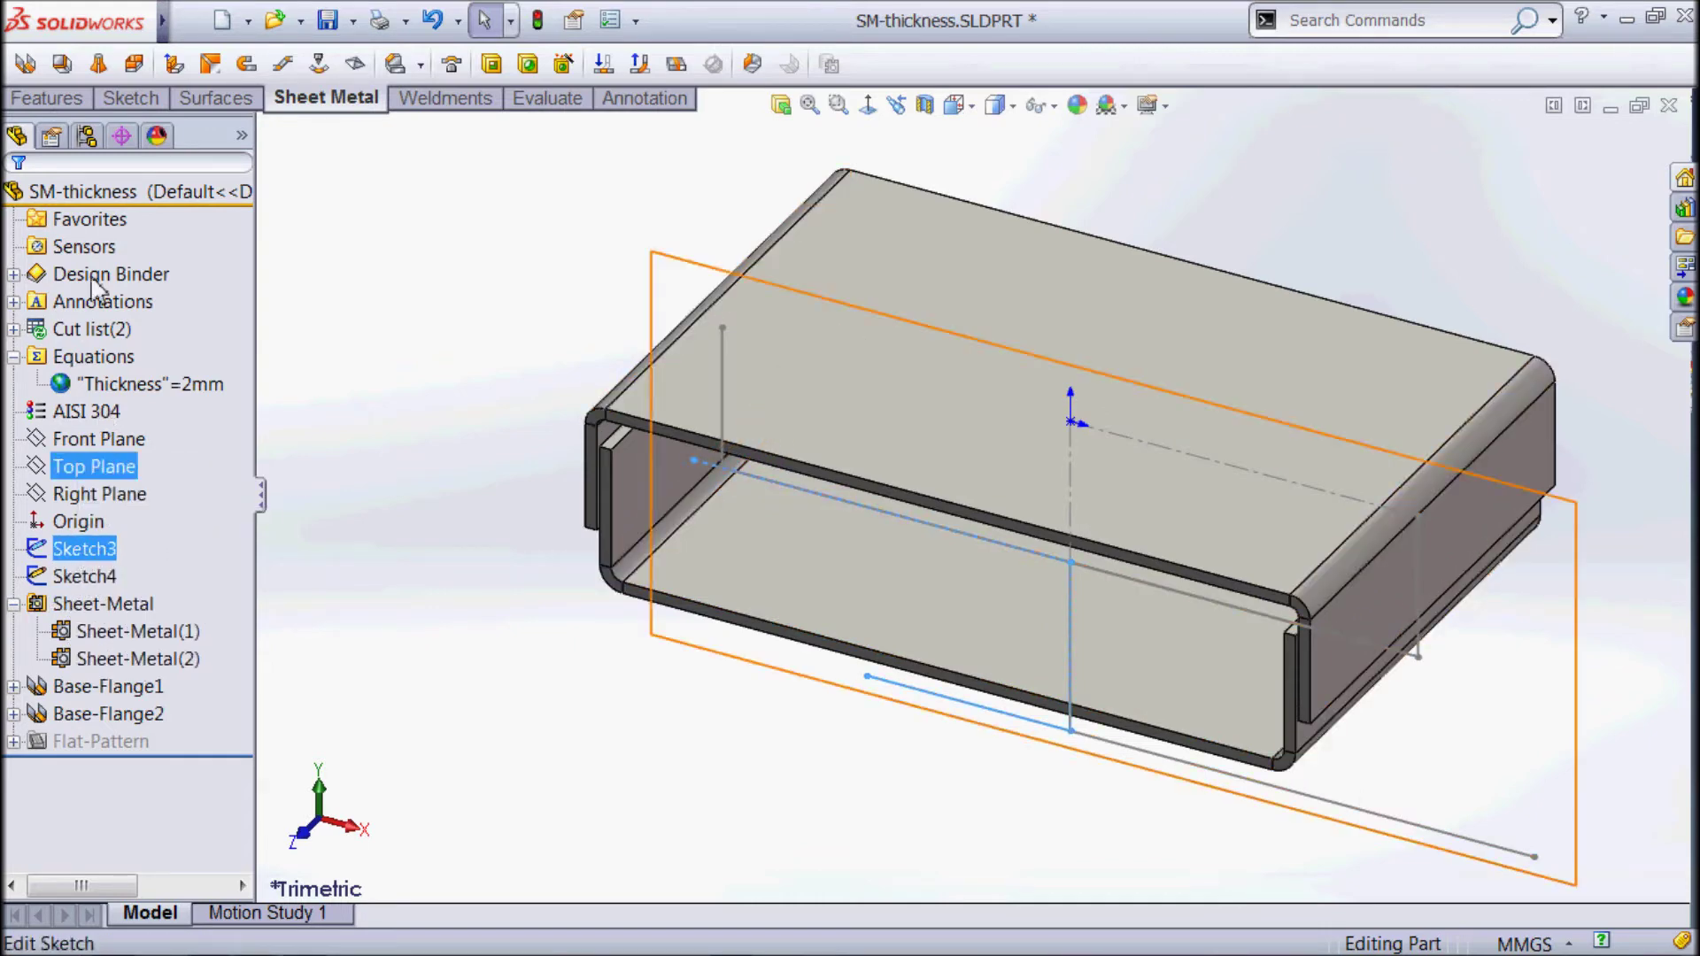
pyautogui.click(24, 64)
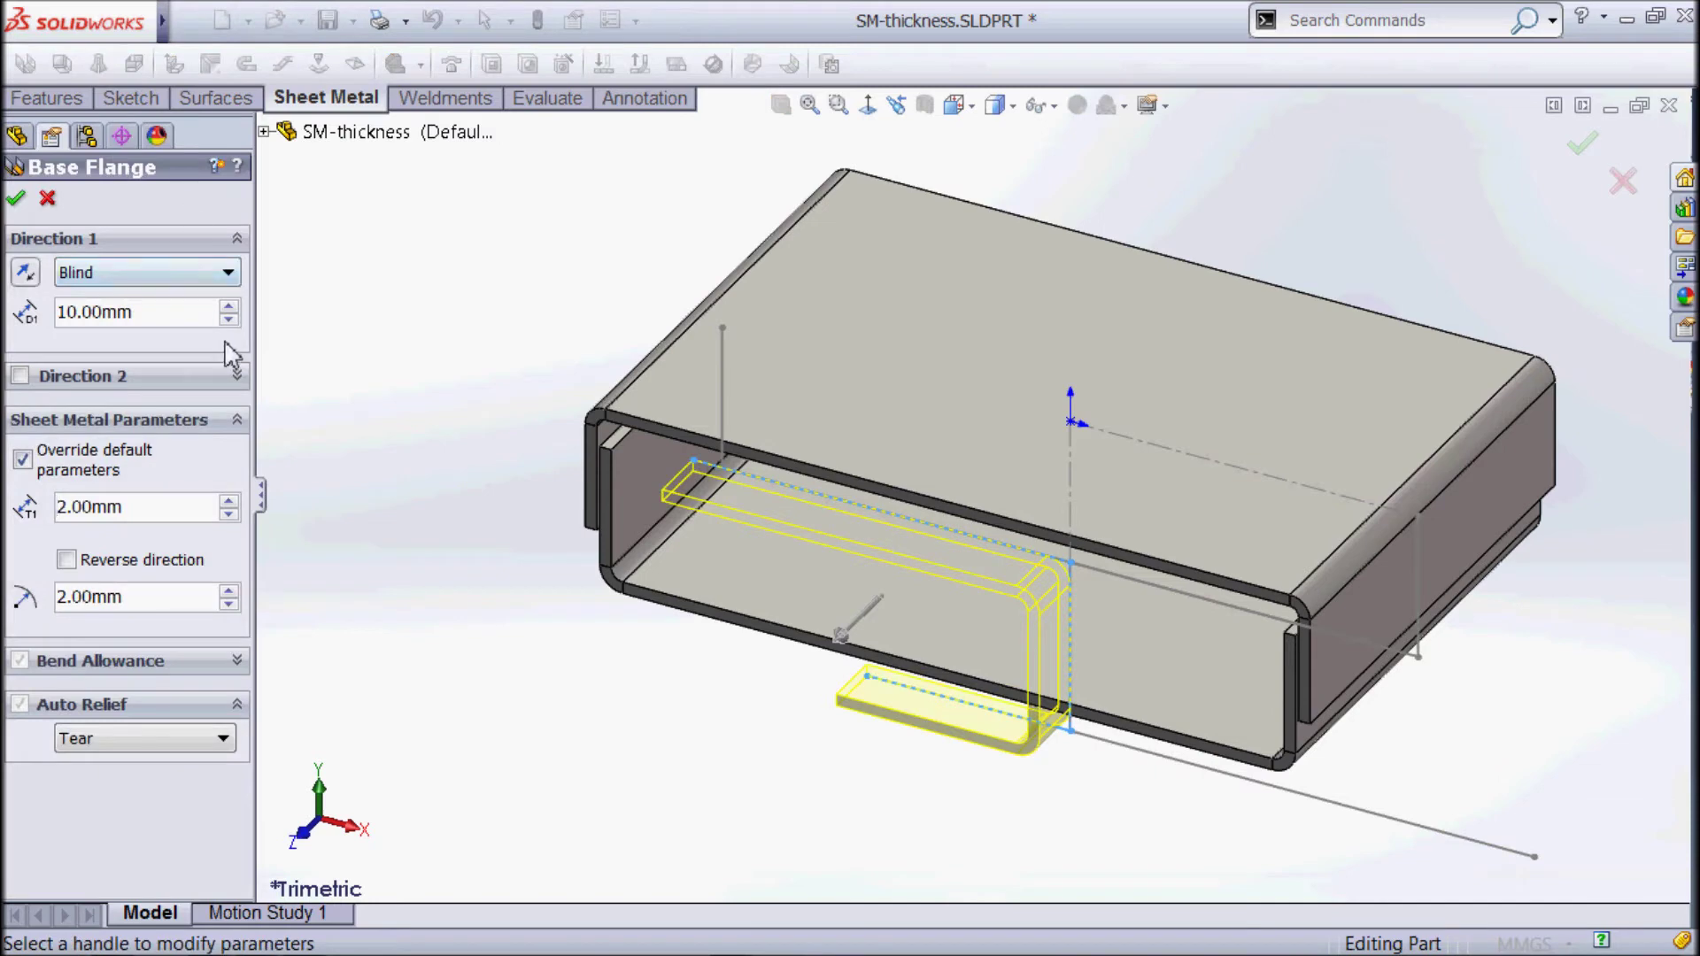
pyautogui.click(150, 273)
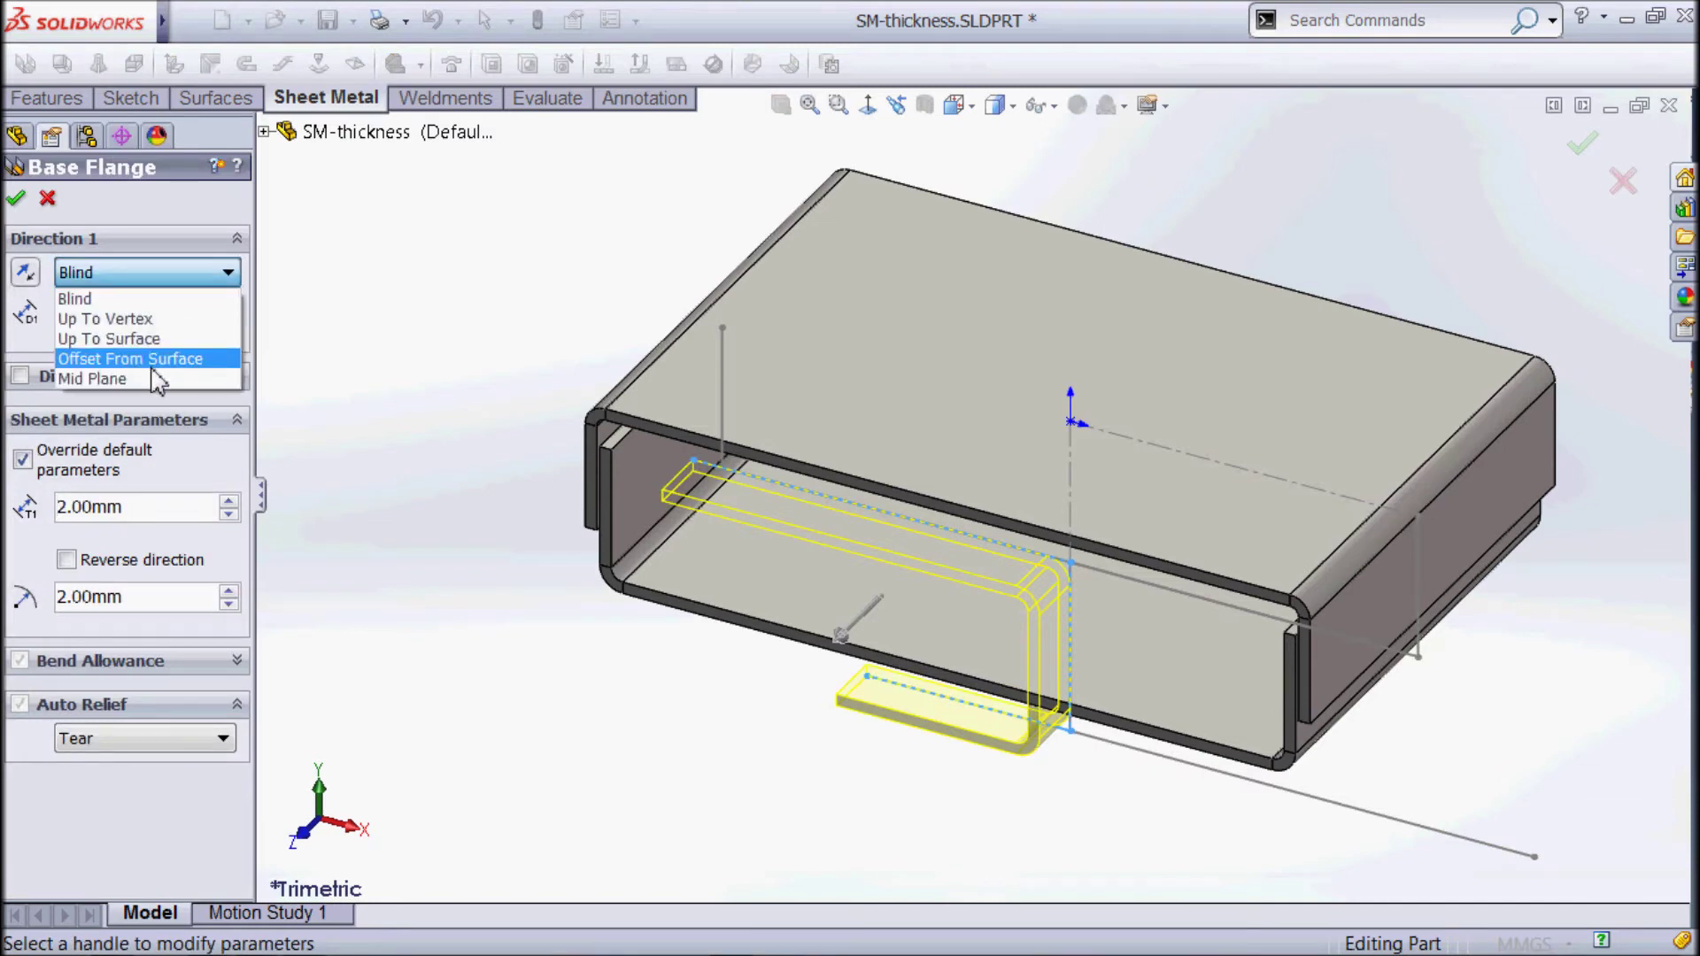
pyautogui.click(151, 379)
pyautogui.doubleClick(150, 314)
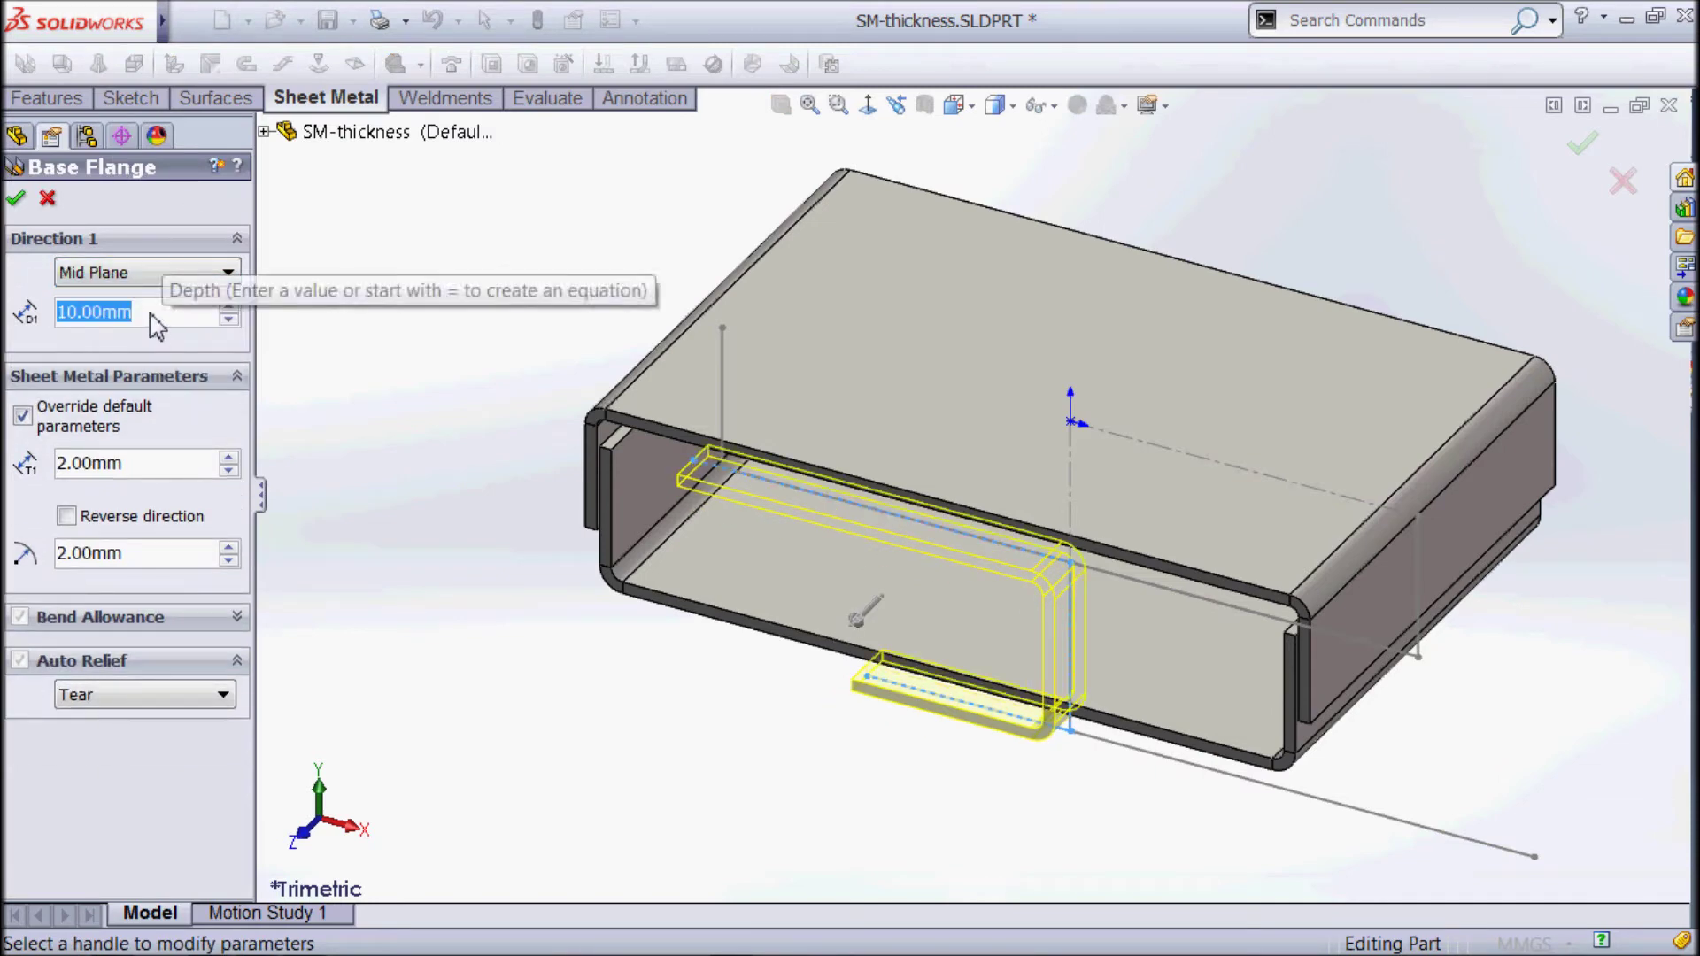
pyautogui.write('90')
pyautogui.press('Return')
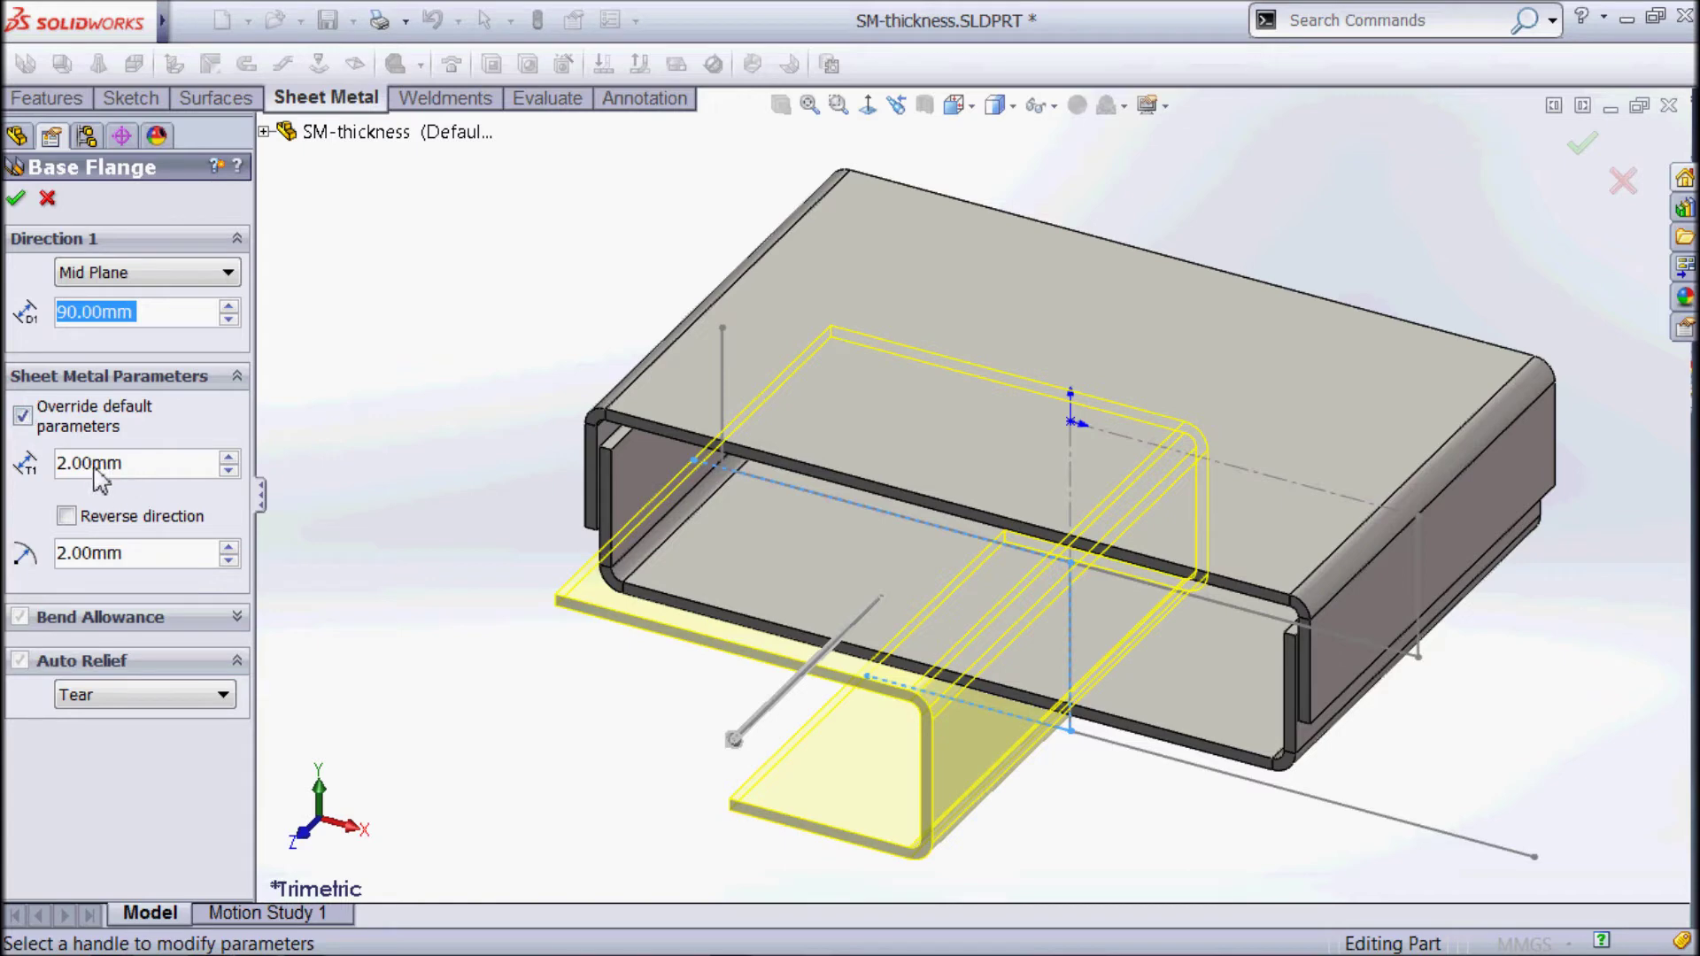
# Set a 3 mm bend radius and finish the flange as Base-Flange3
pyautogui.click(140, 562)
pyautogui.write('3')
pyautogui.press('Return')
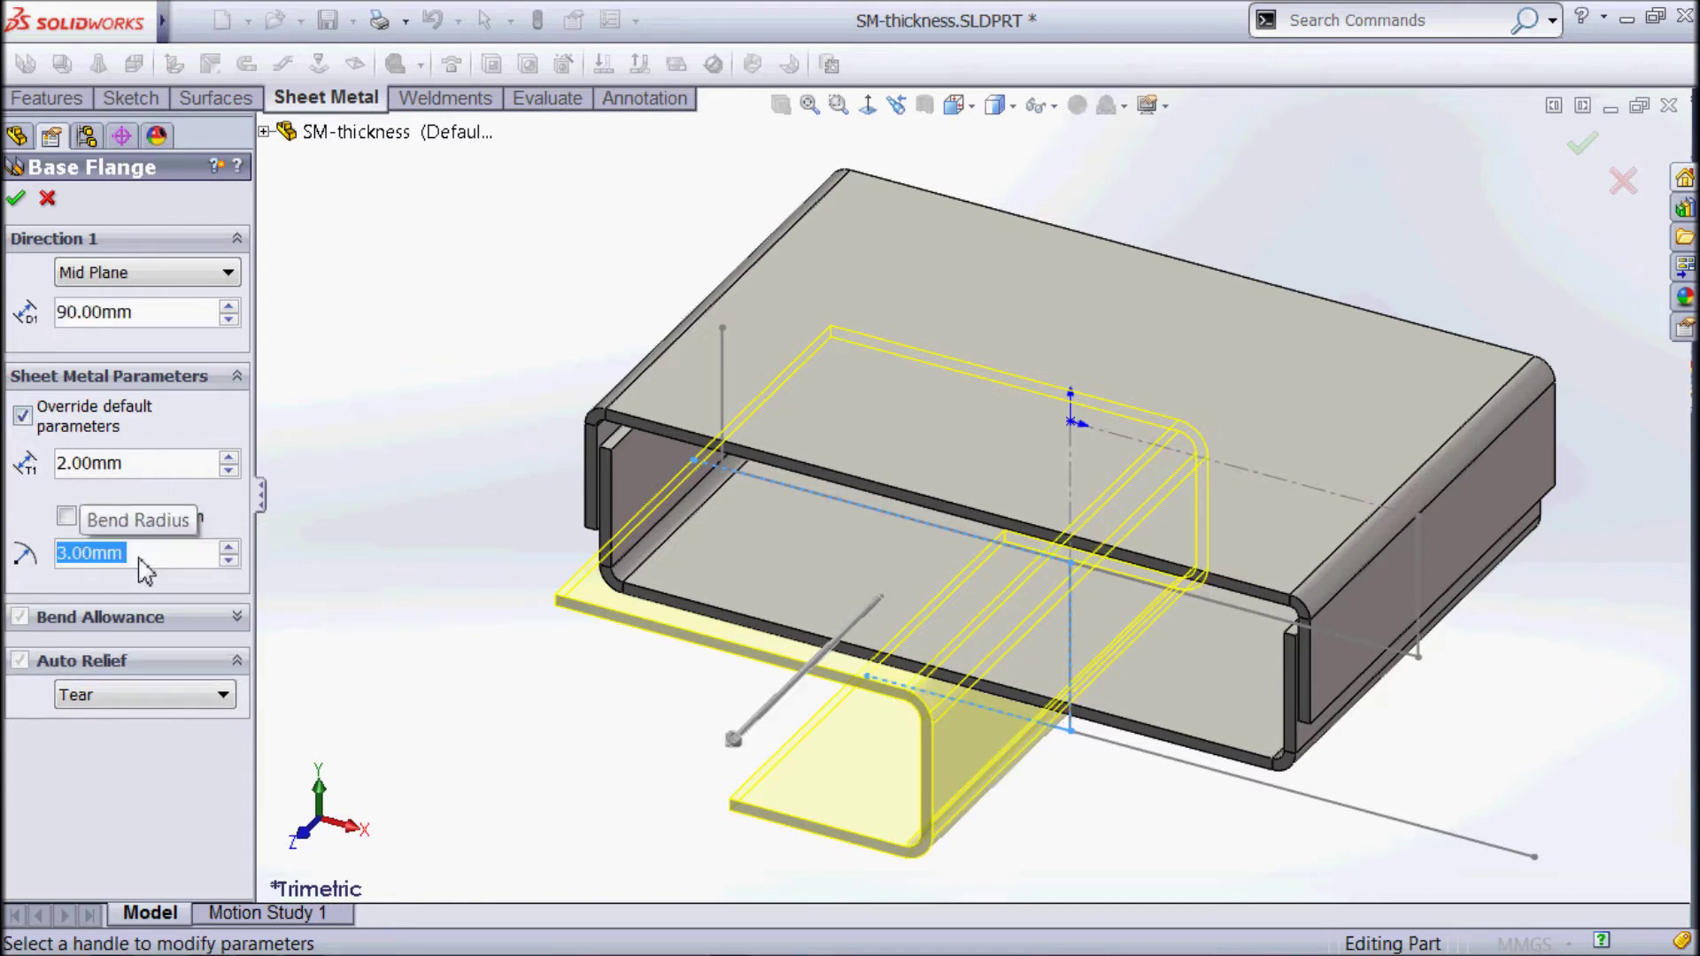
pyautogui.click(16, 198)
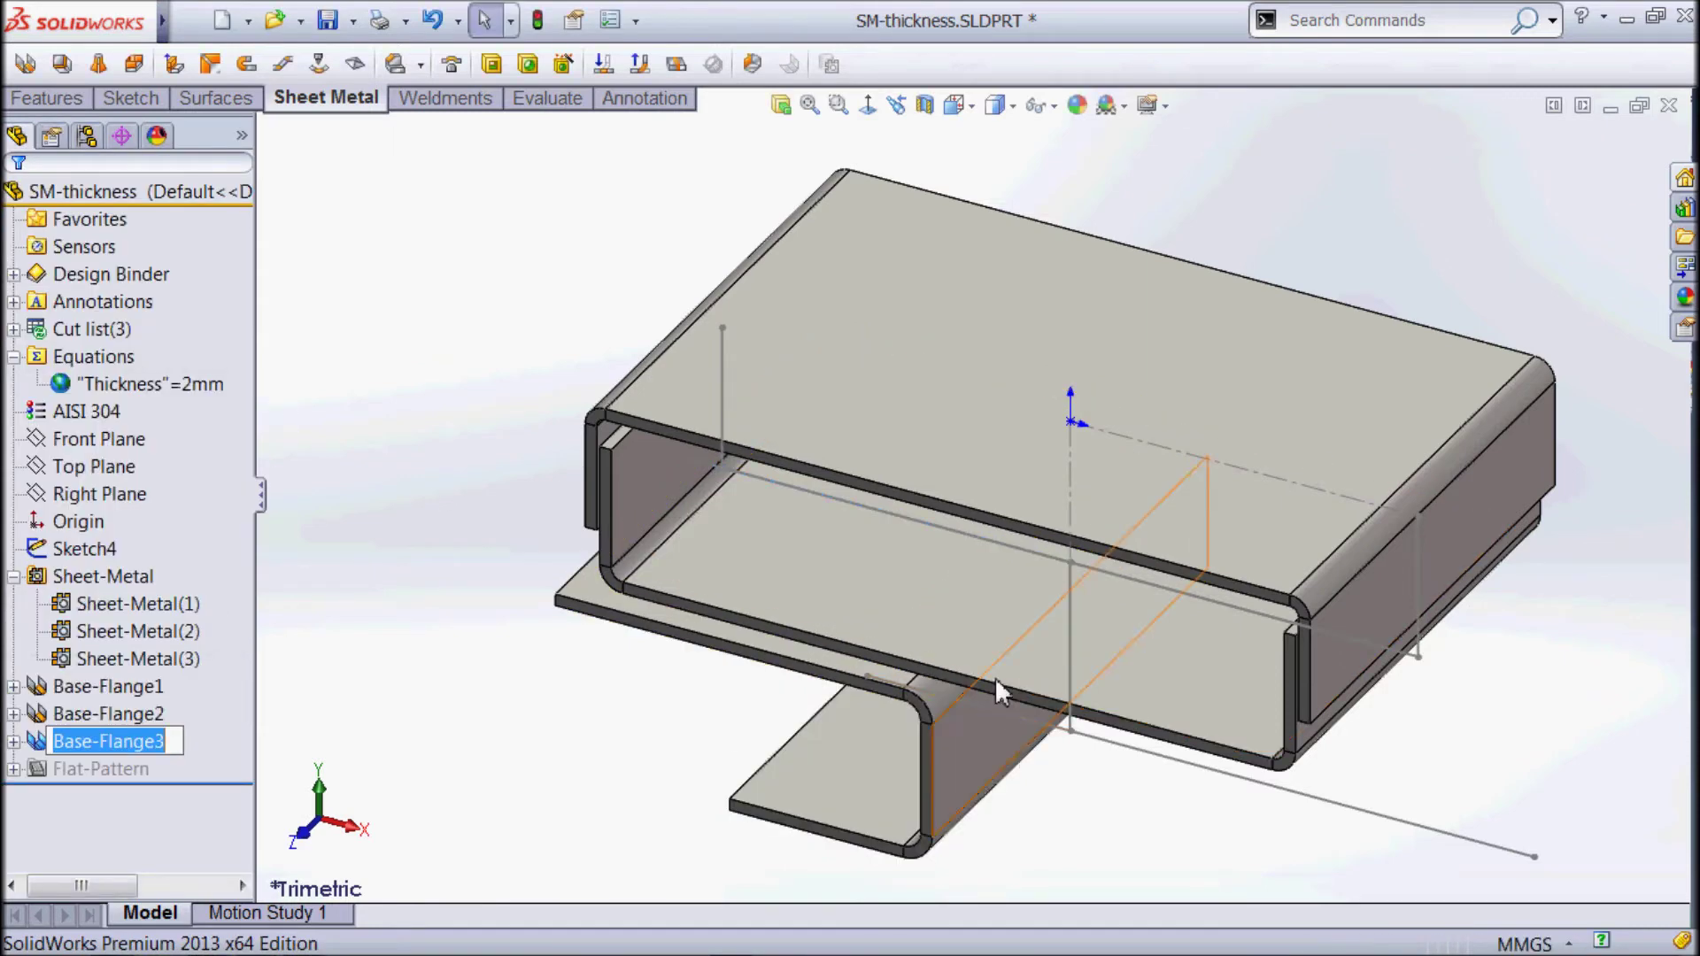
pyautogui.click(395, 523)
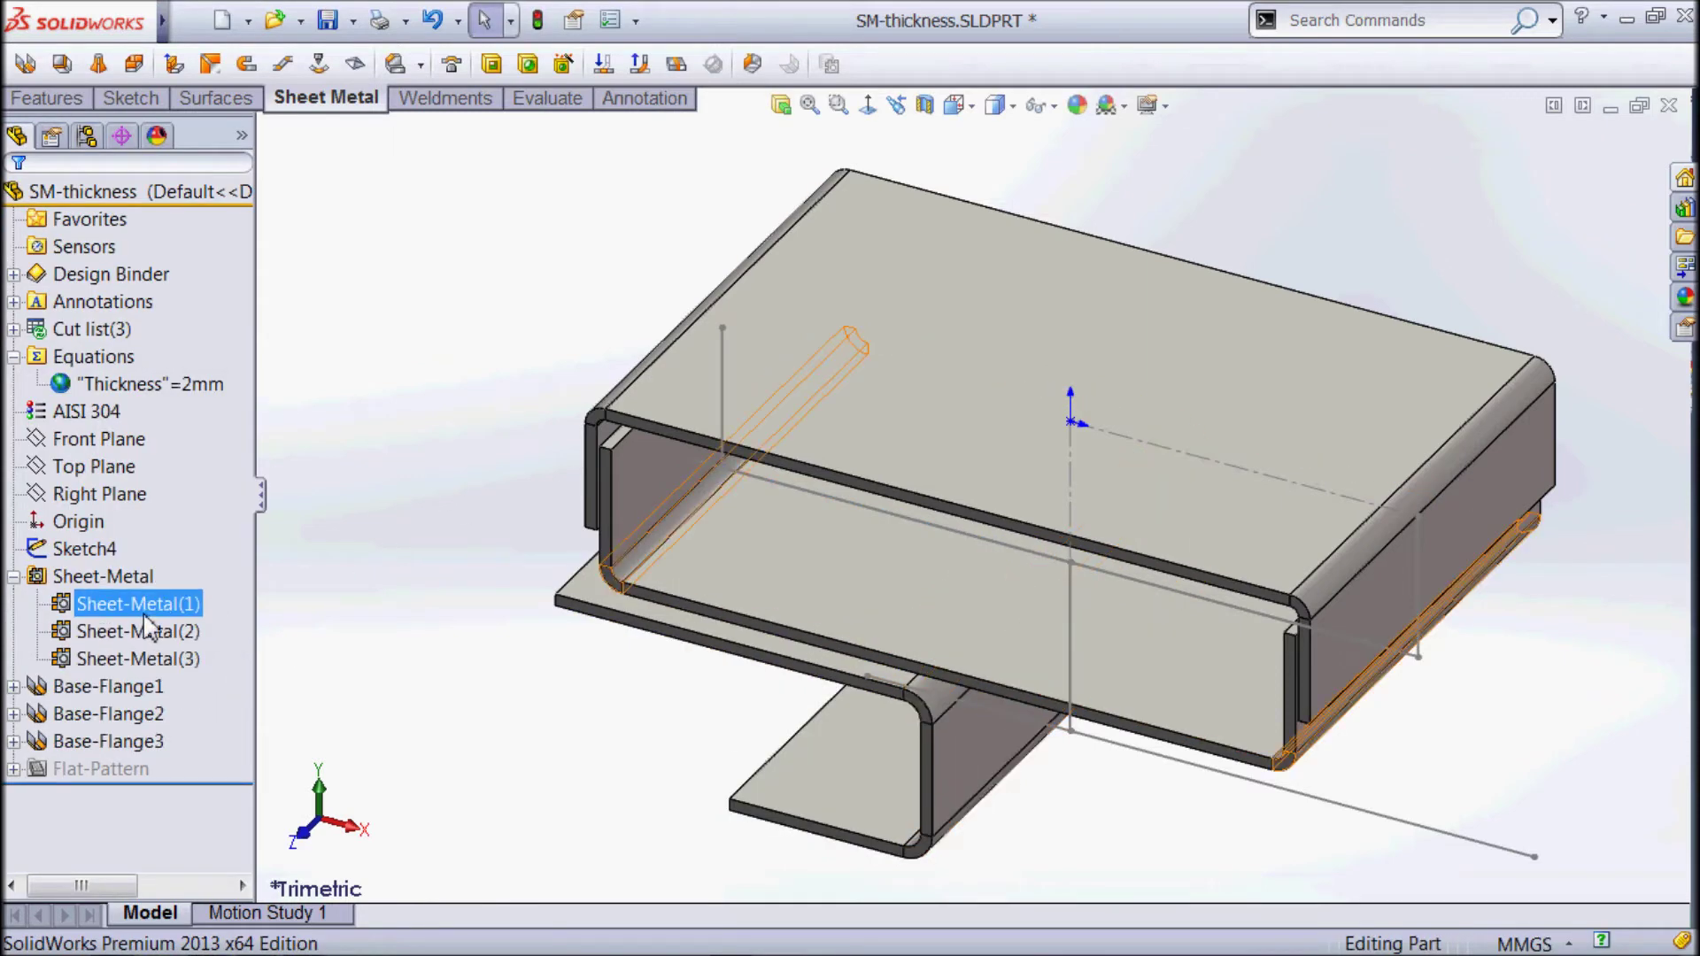
pyautogui.click(61, 582)
pyautogui.click(96, 556)
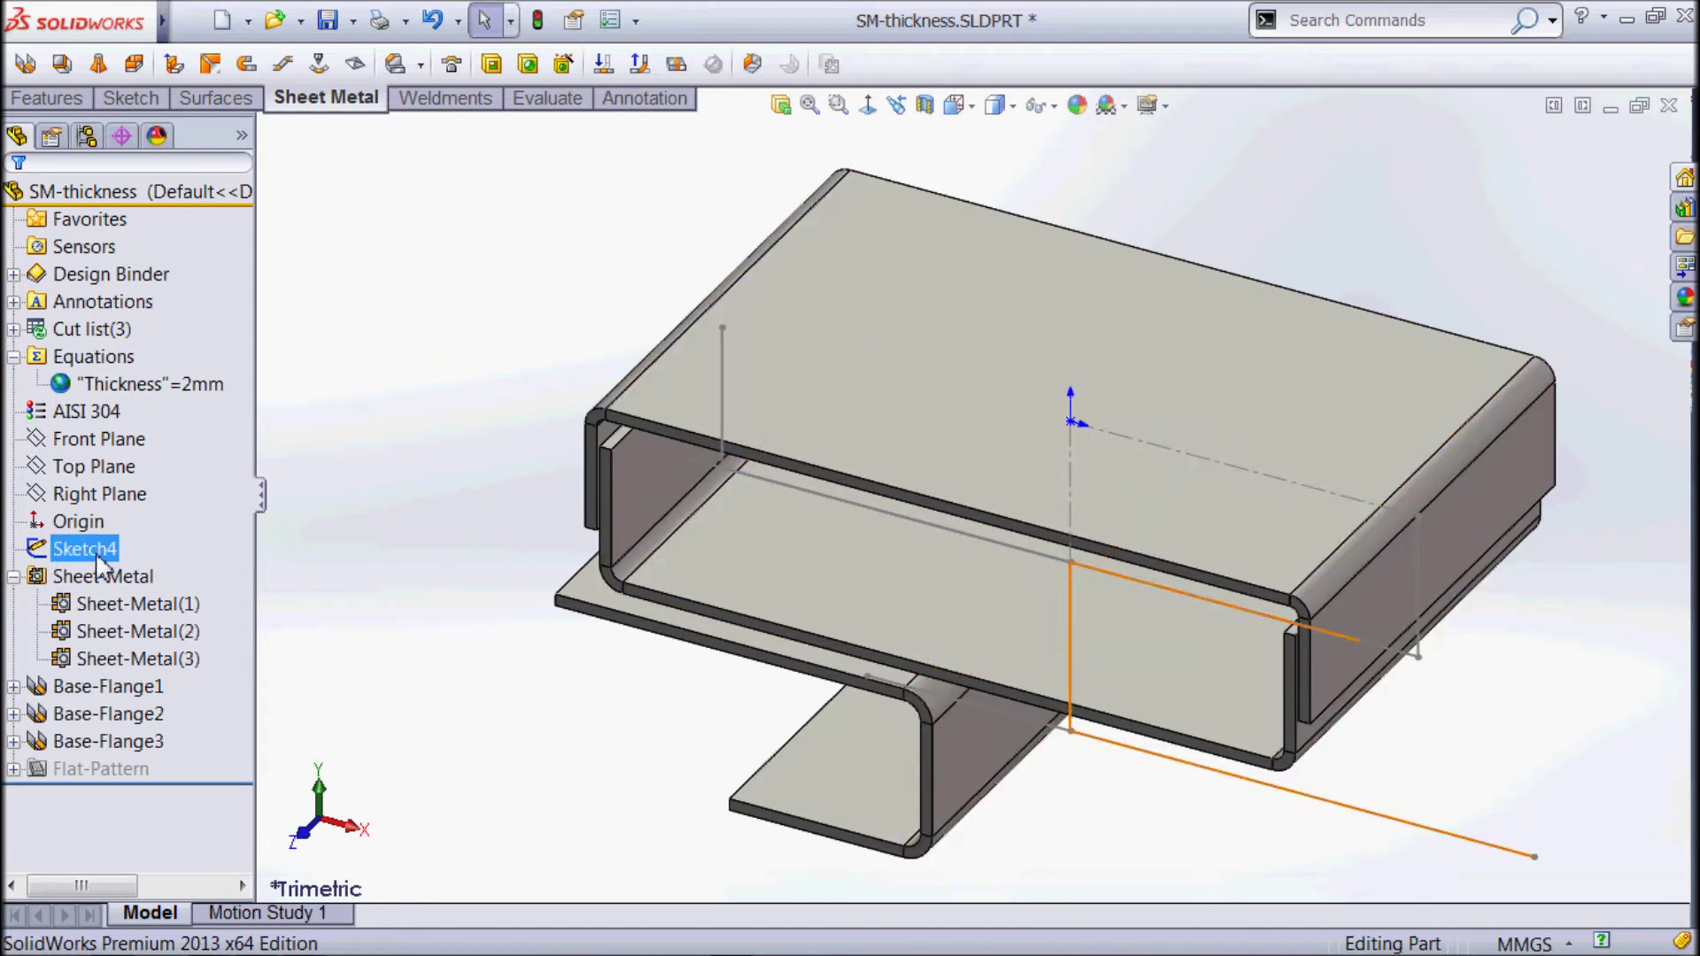
# Preview a Sketch4 flange at 90 mm mid-plane depth, reversed thickness, 5 mm bend radius
pyautogui.click(25, 63)
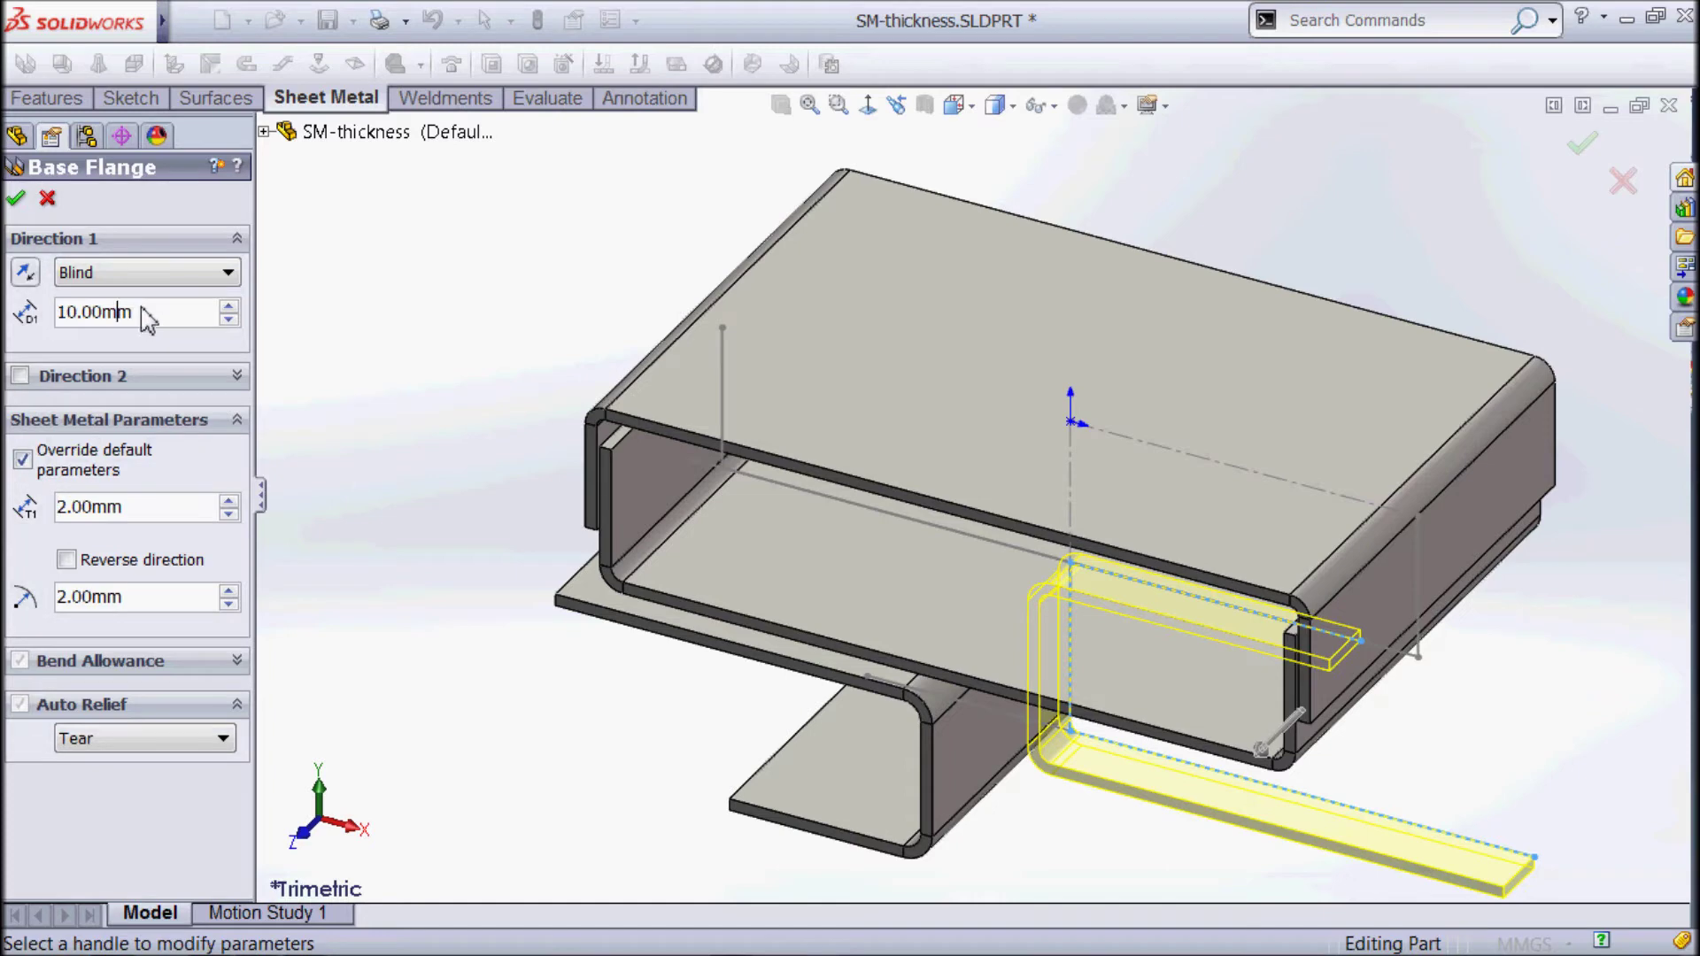
pyautogui.click(138, 273)
pyautogui.click(125, 379)
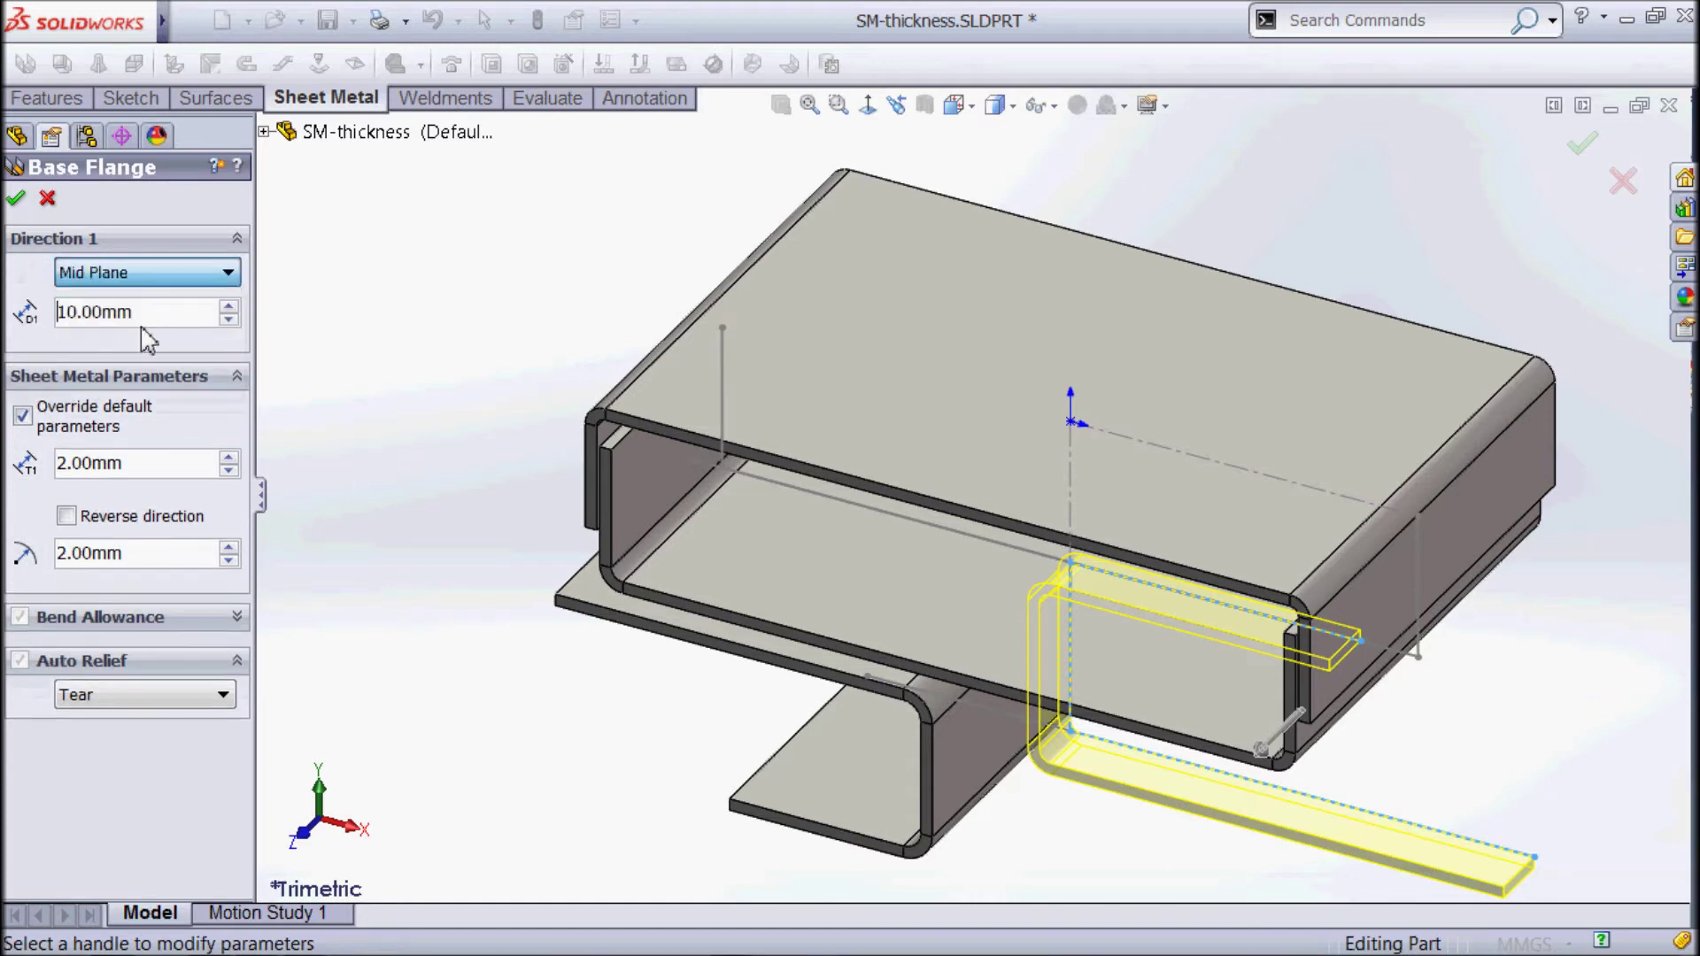
pyautogui.doubleClick(153, 315)
pyautogui.scroll(8, 157, 315)
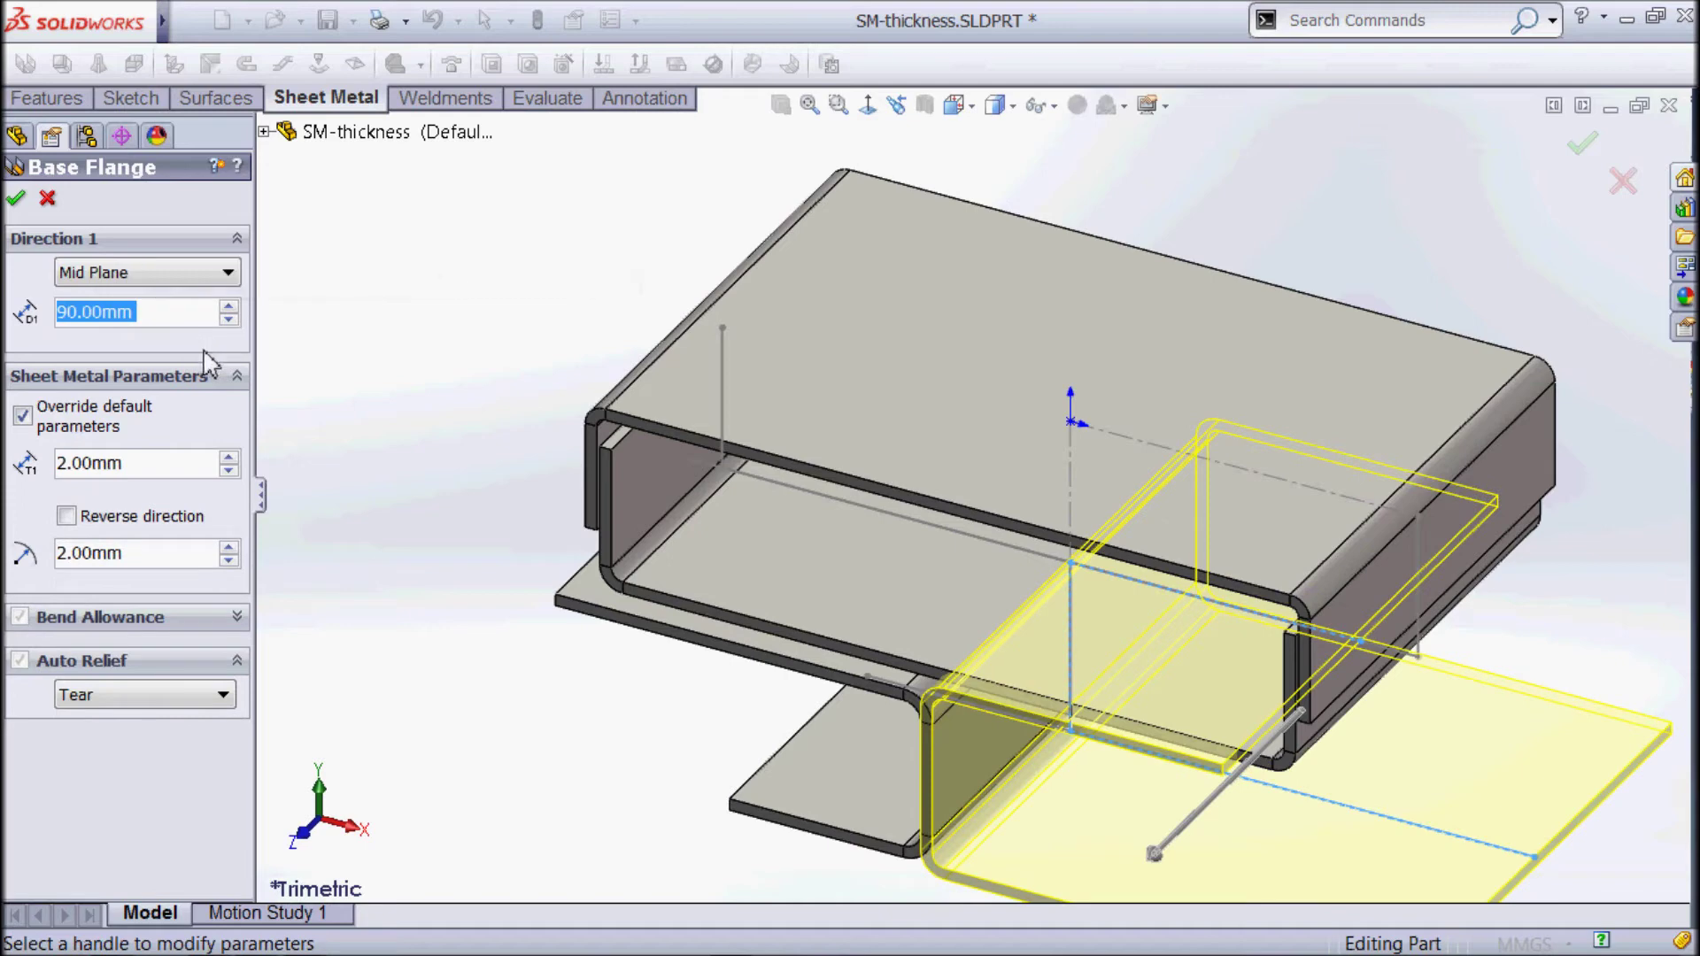
pyautogui.click(66, 517)
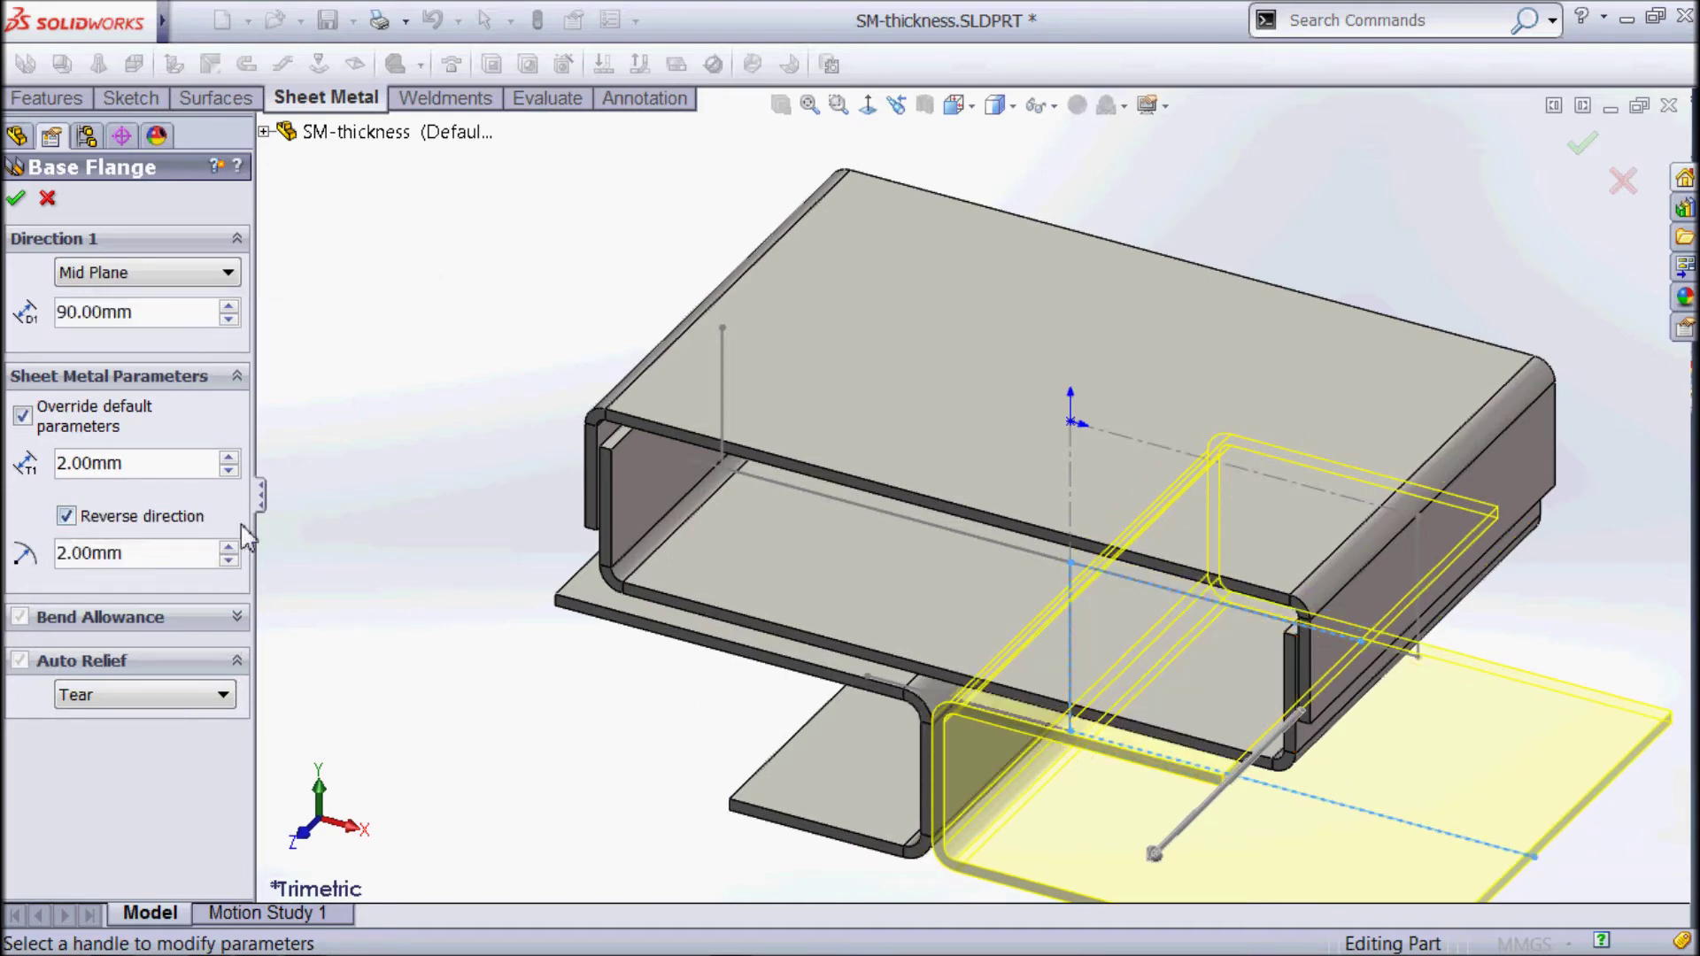
pyautogui.doubleClick(133, 567)
pyautogui.write('5')
pyautogui.press('Return')
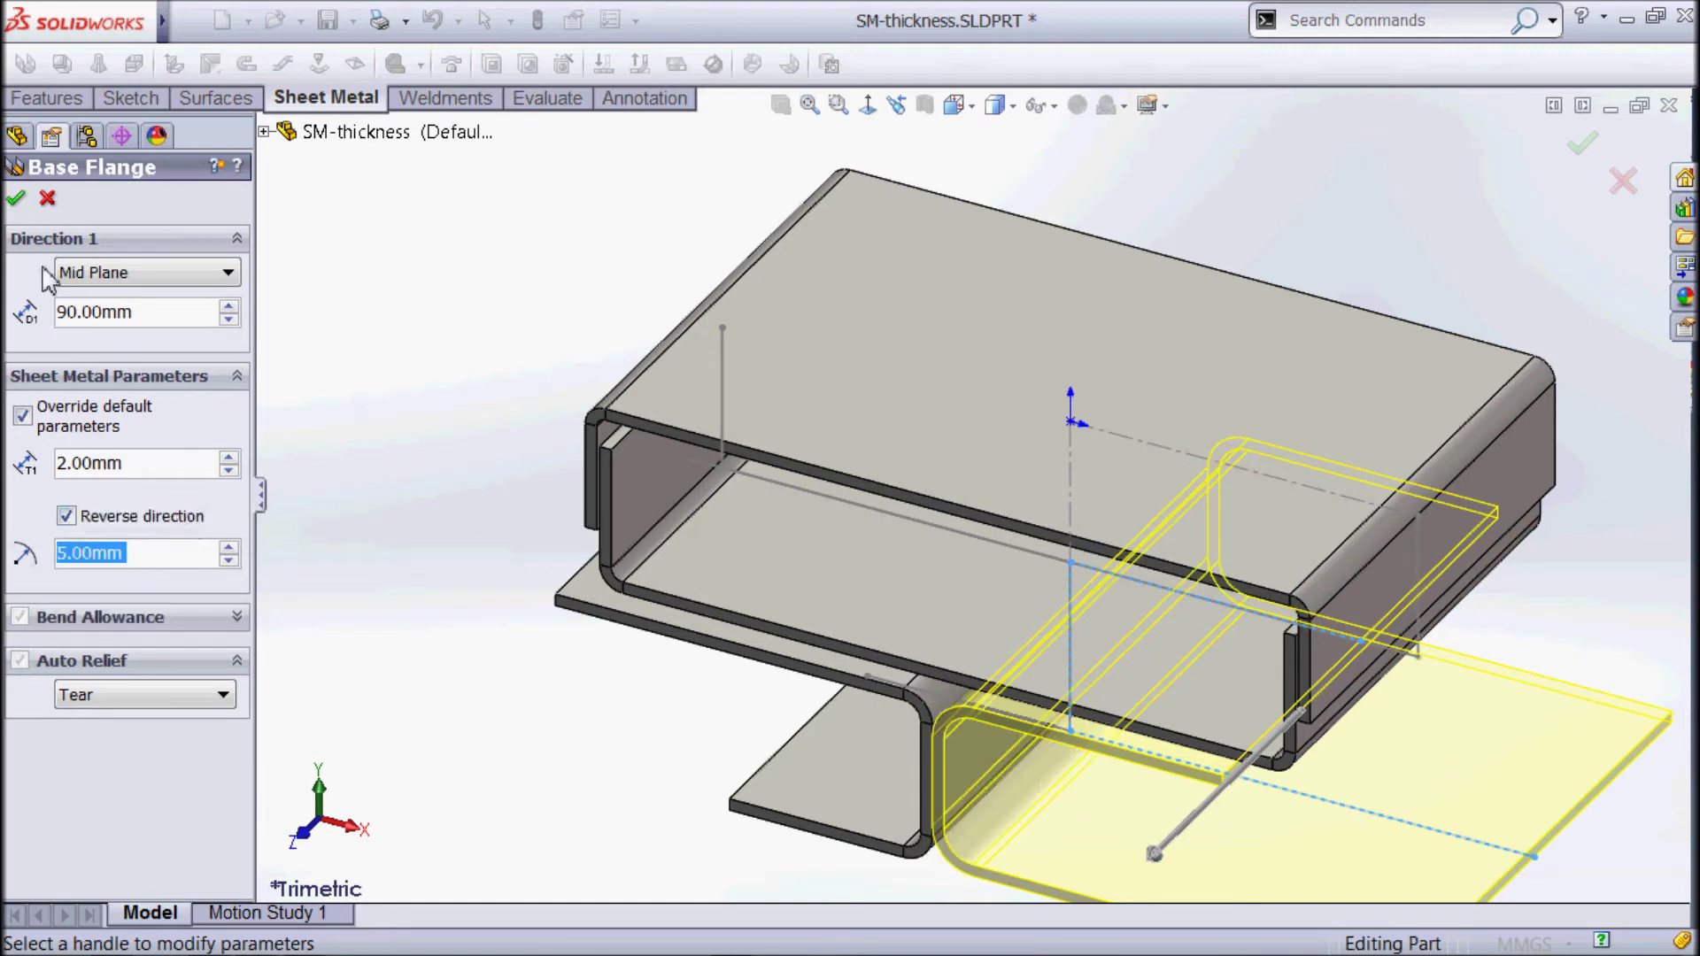
# Accept Base-Flange4 and update the cut list into separate body items
pyautogui.click(16, 198)
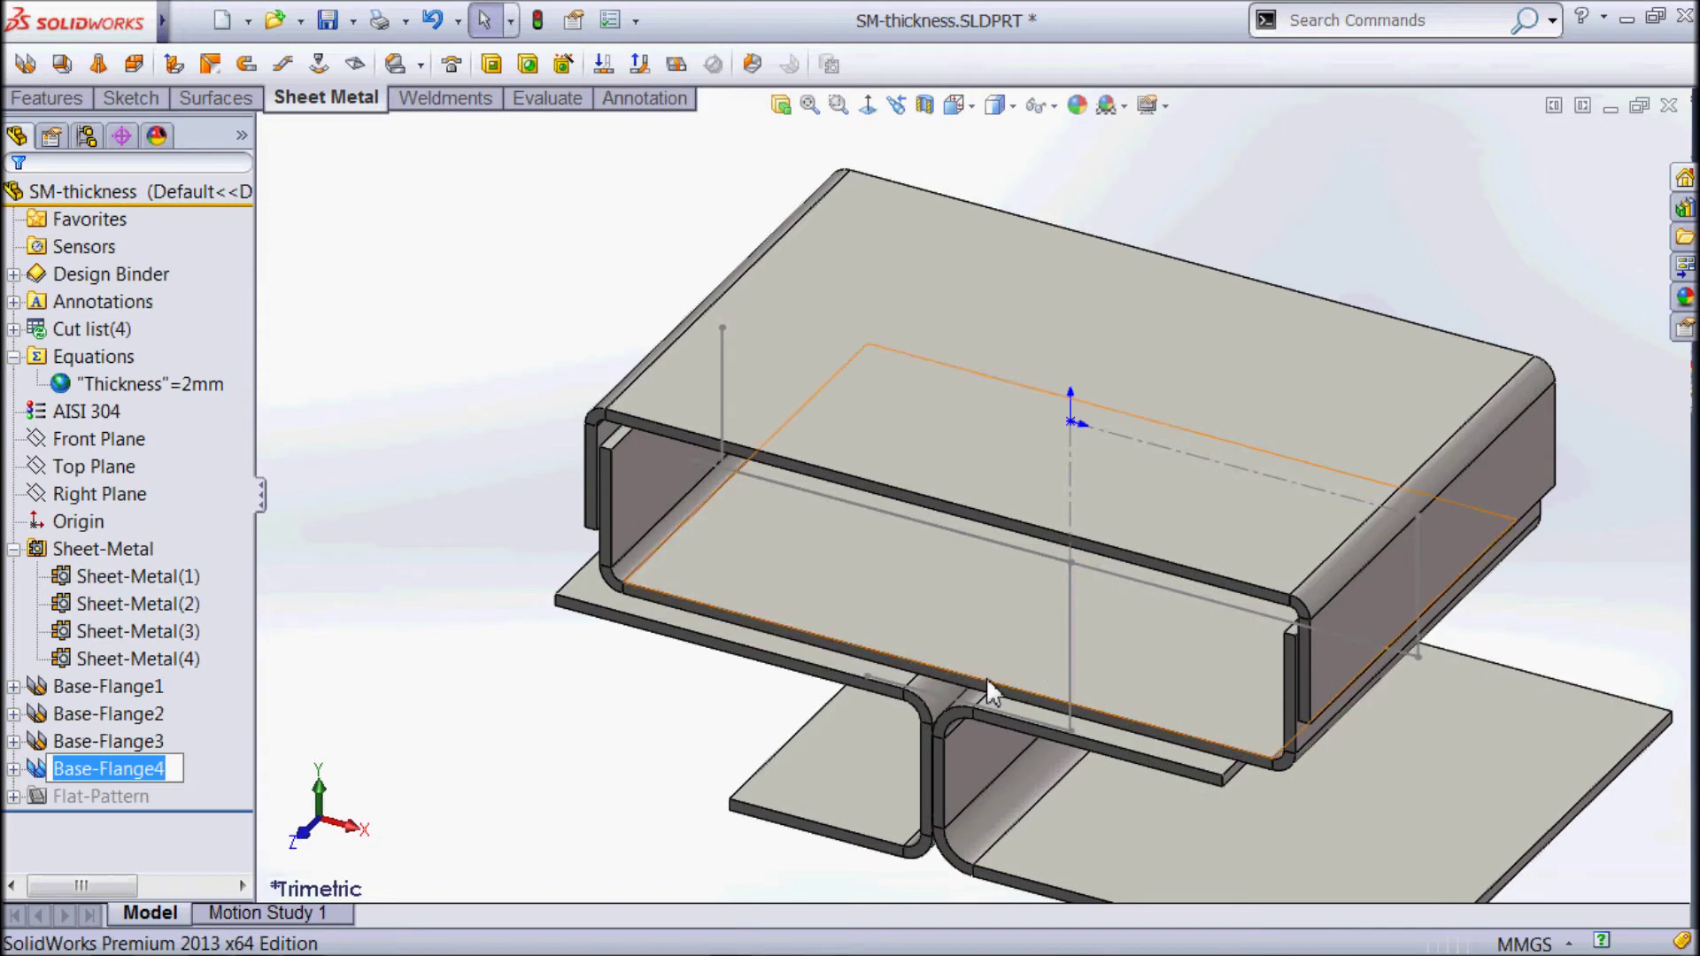
pyautogui.scroll(2, 1308, 783)
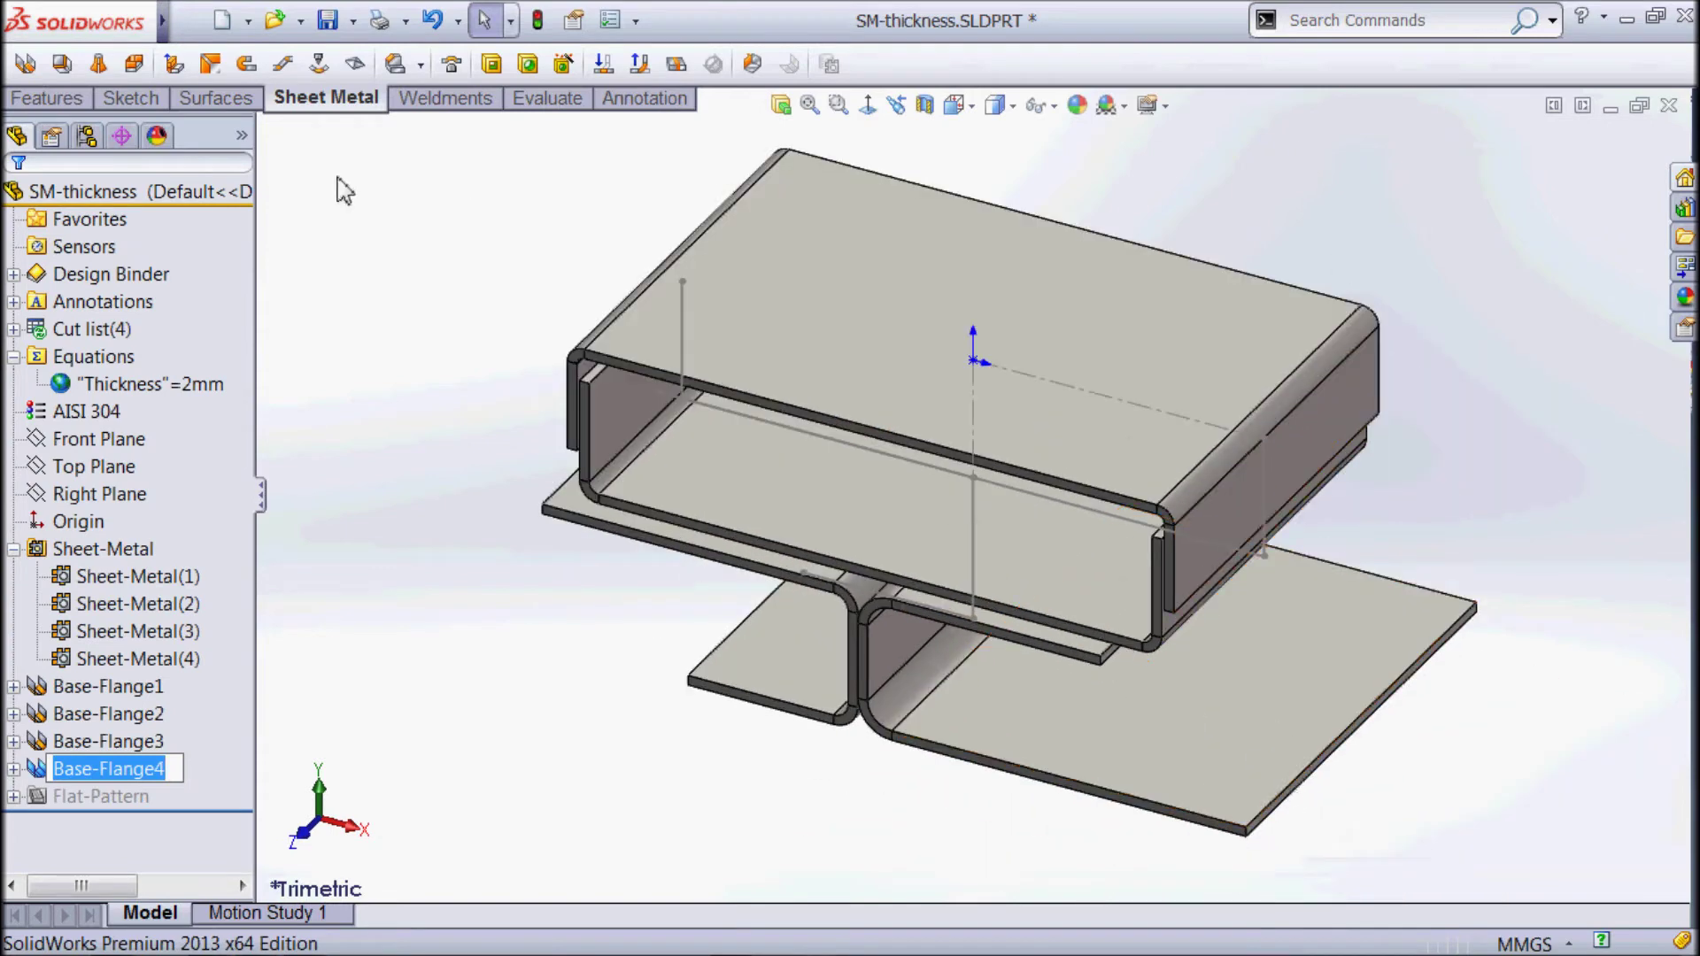
pyautogui.press('Return')
pyautogui.click(13, 328)
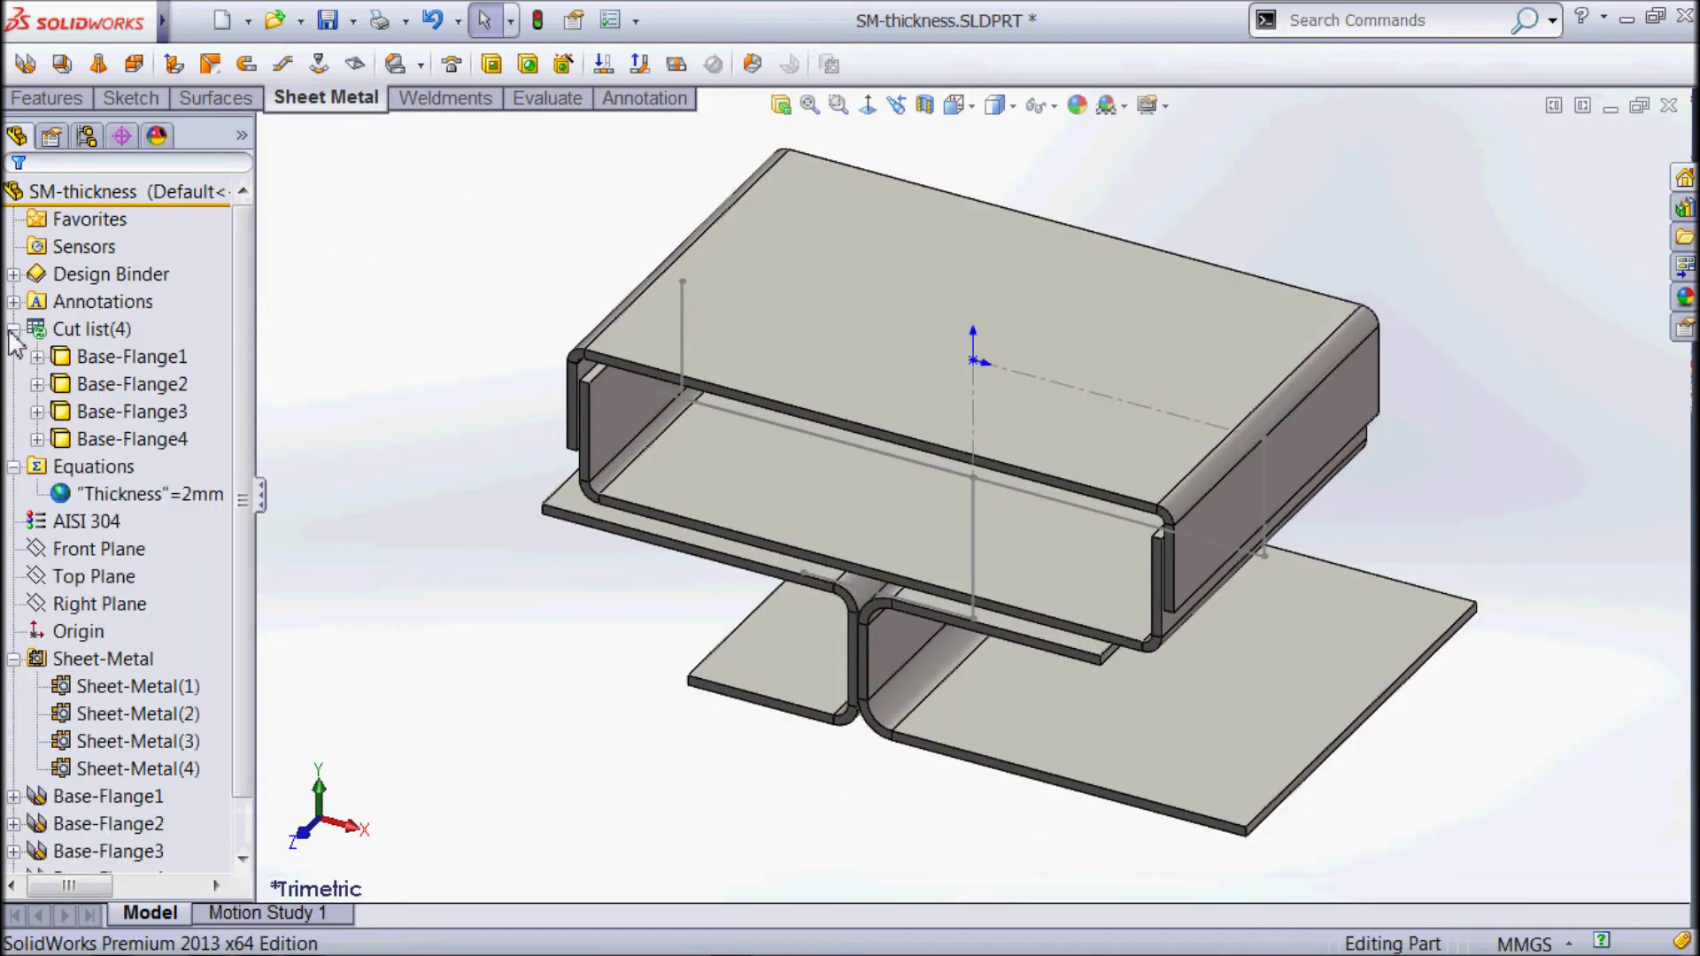
pyautogui.rightClick(76, 329)
pyautogui.click(144, 552)
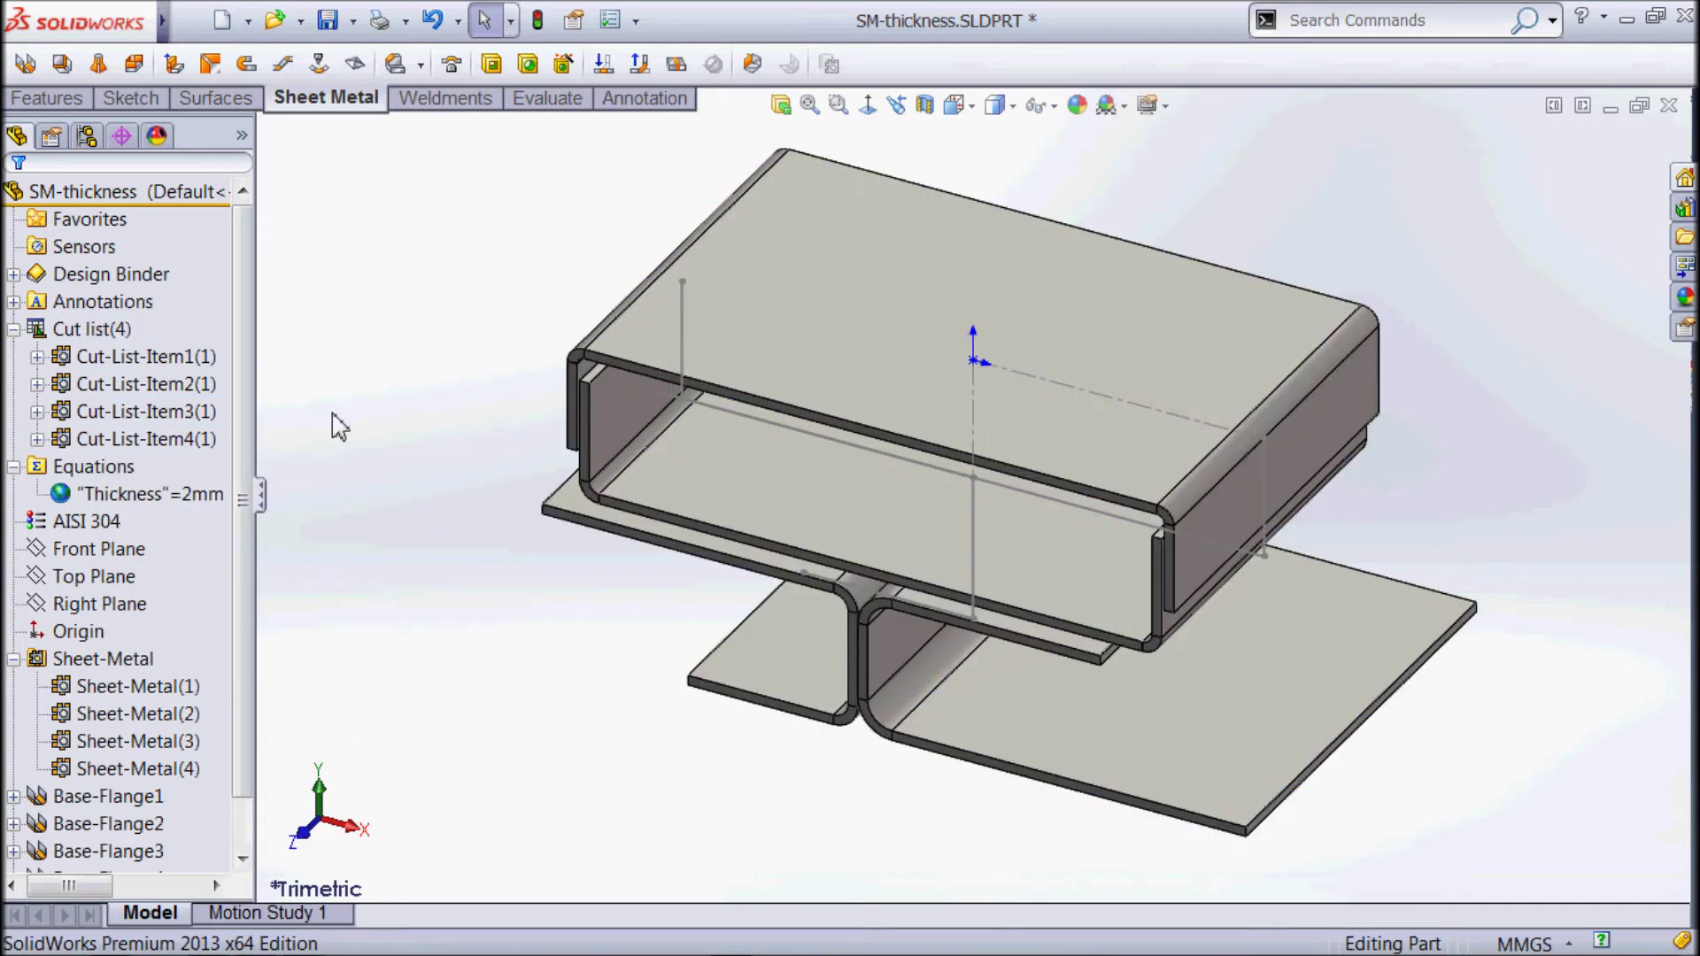
# Review Cut-List-Item1 through Cut-List-Item3 in the Cut-List Properties dialog
pyautogui.rightClick(132, 357)
pyautogui.click(195, 412)
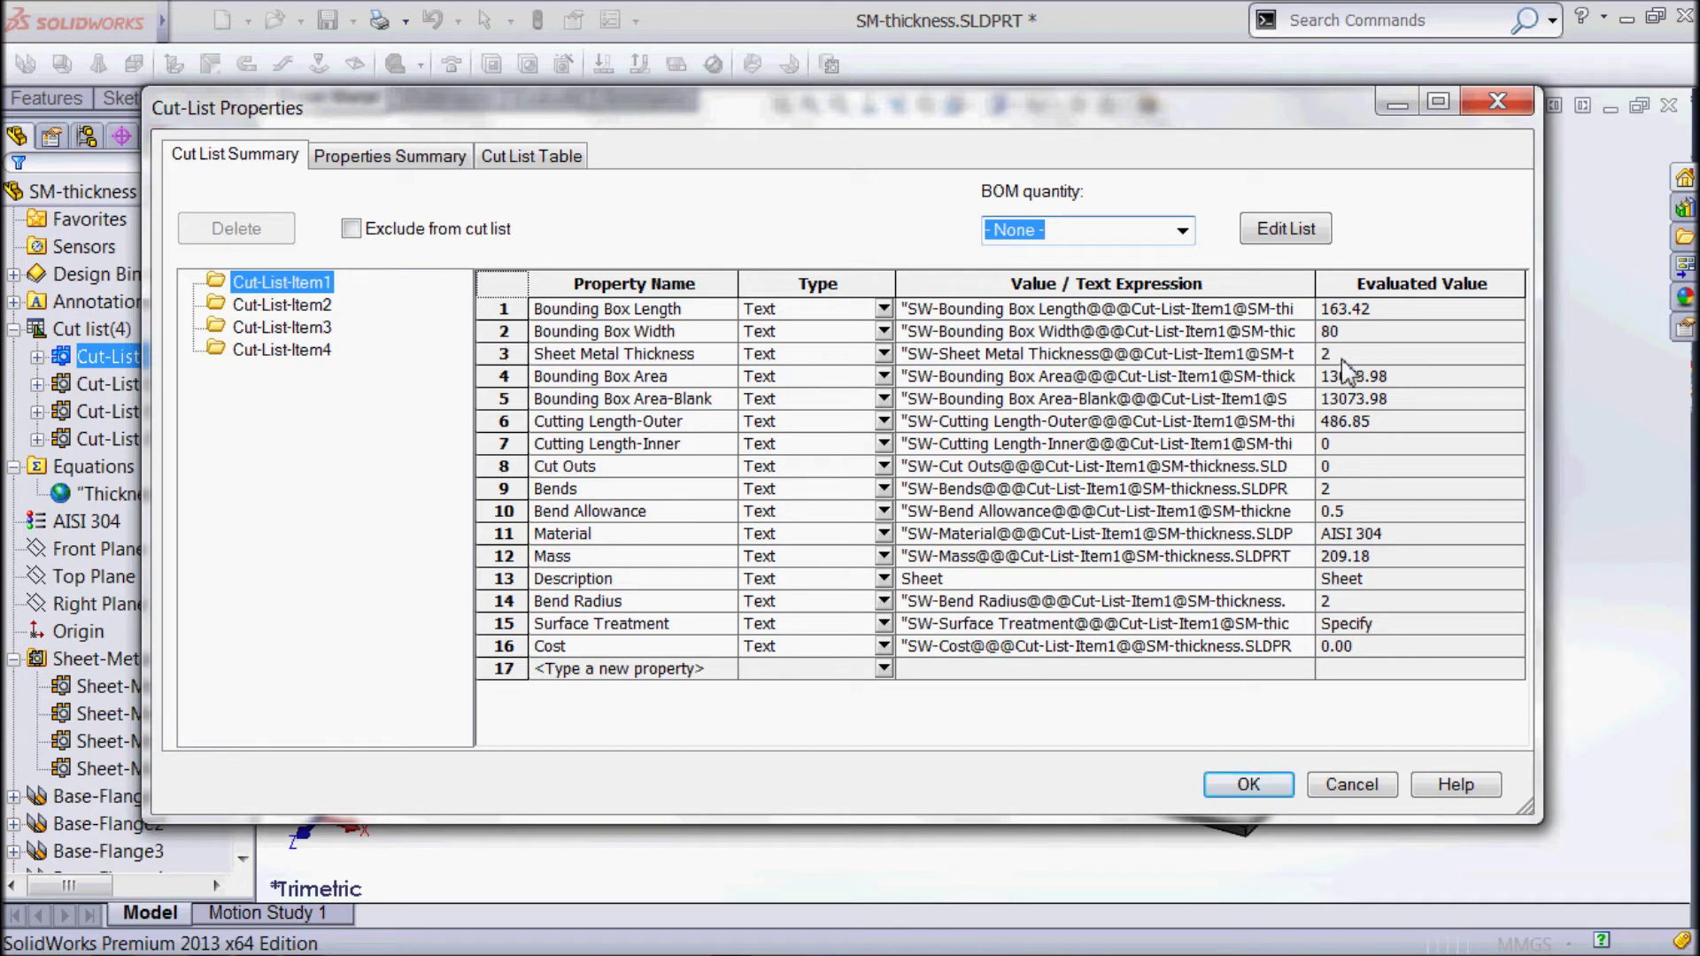
pyautogui.click(281, 304)
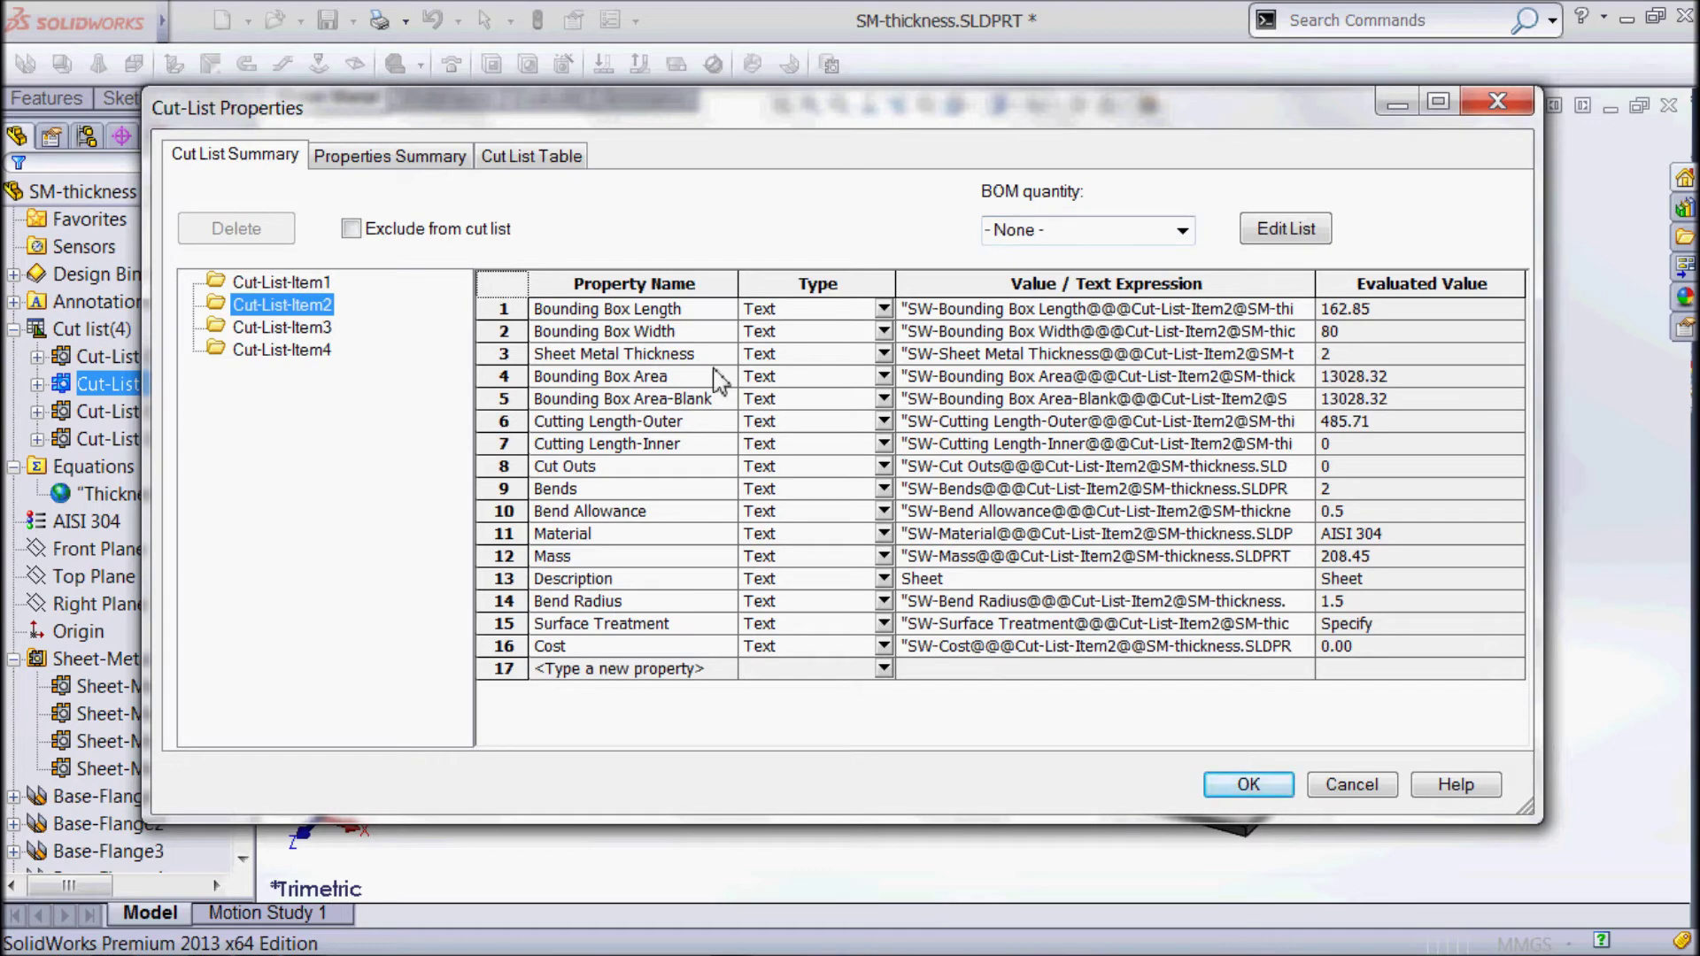
pyautogui.click(281, 326)
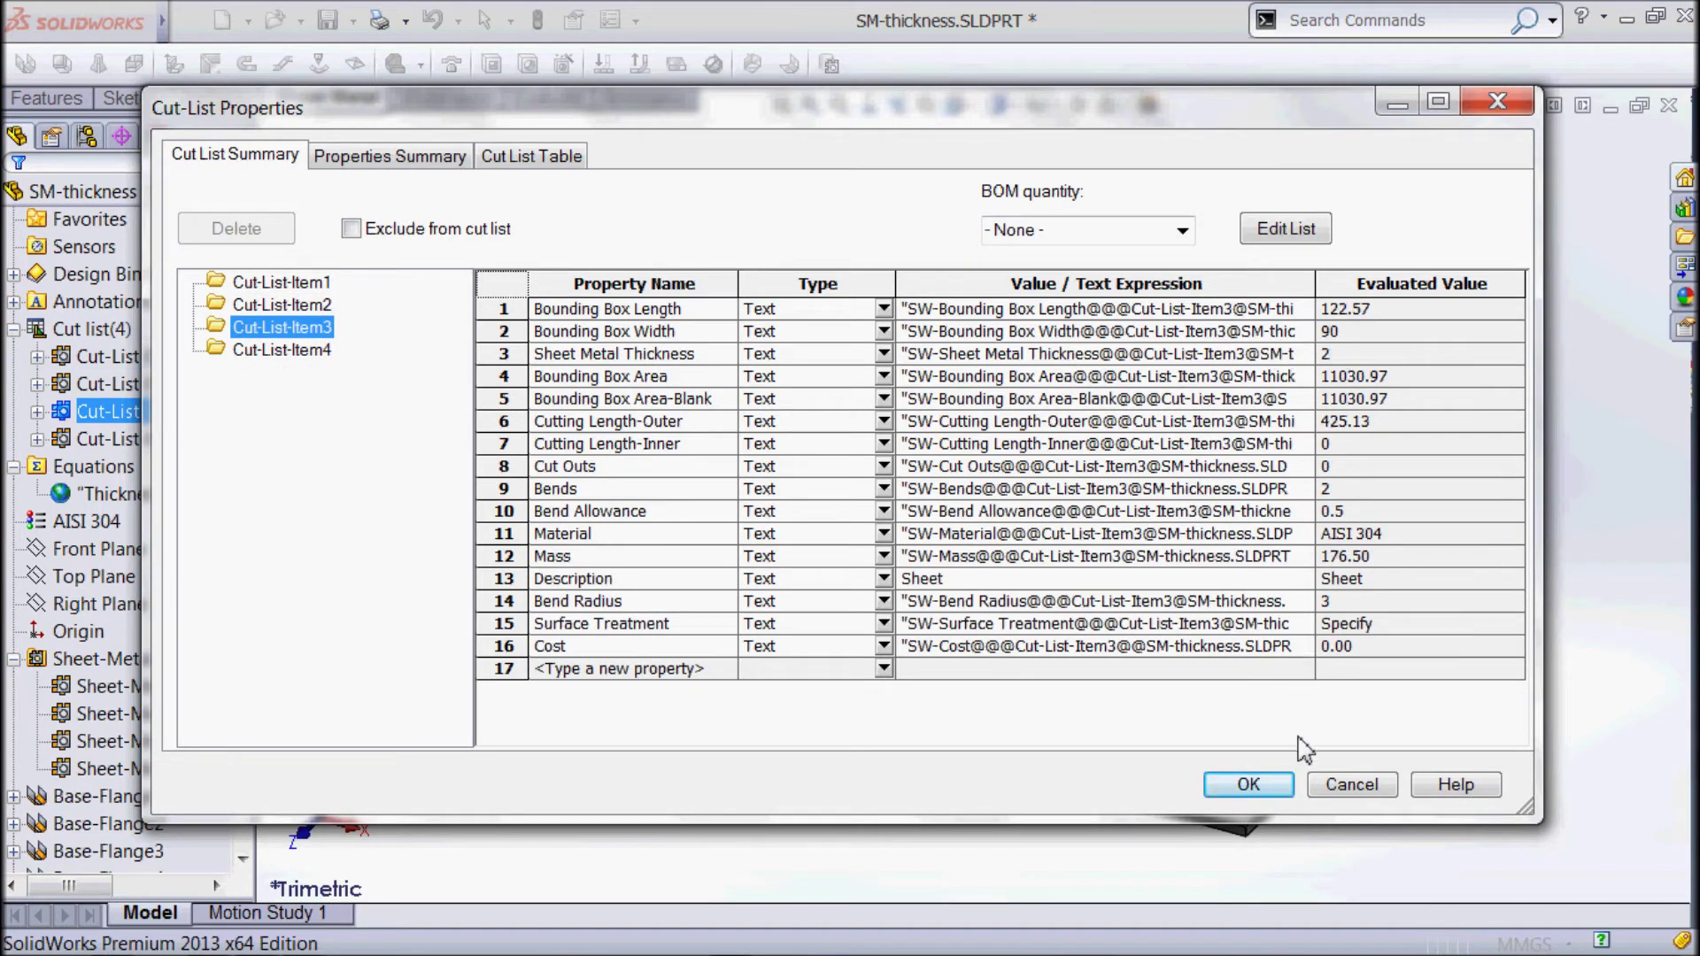
pyautogui.click(1274, 785)
pyautogui.click(1473, 474)
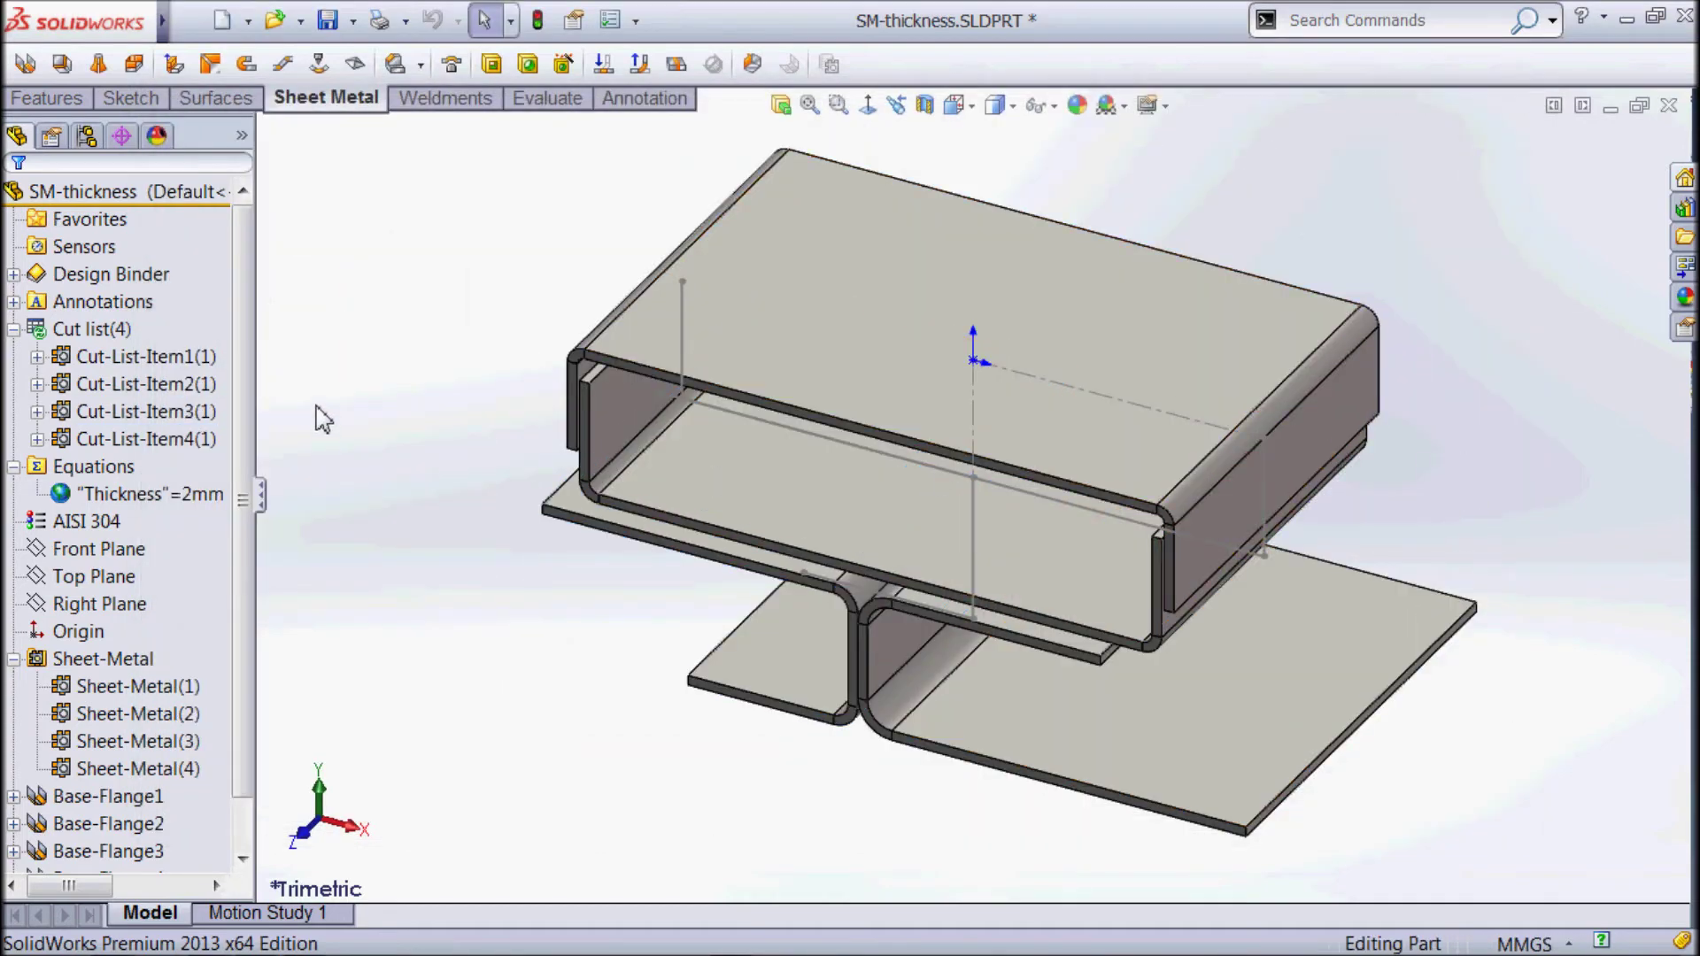
# Change Base-Flange1's Sheet-Metal(1) thickness dimension from 2 to 3 mm and rebuild
pyautogui.click(13, 329)
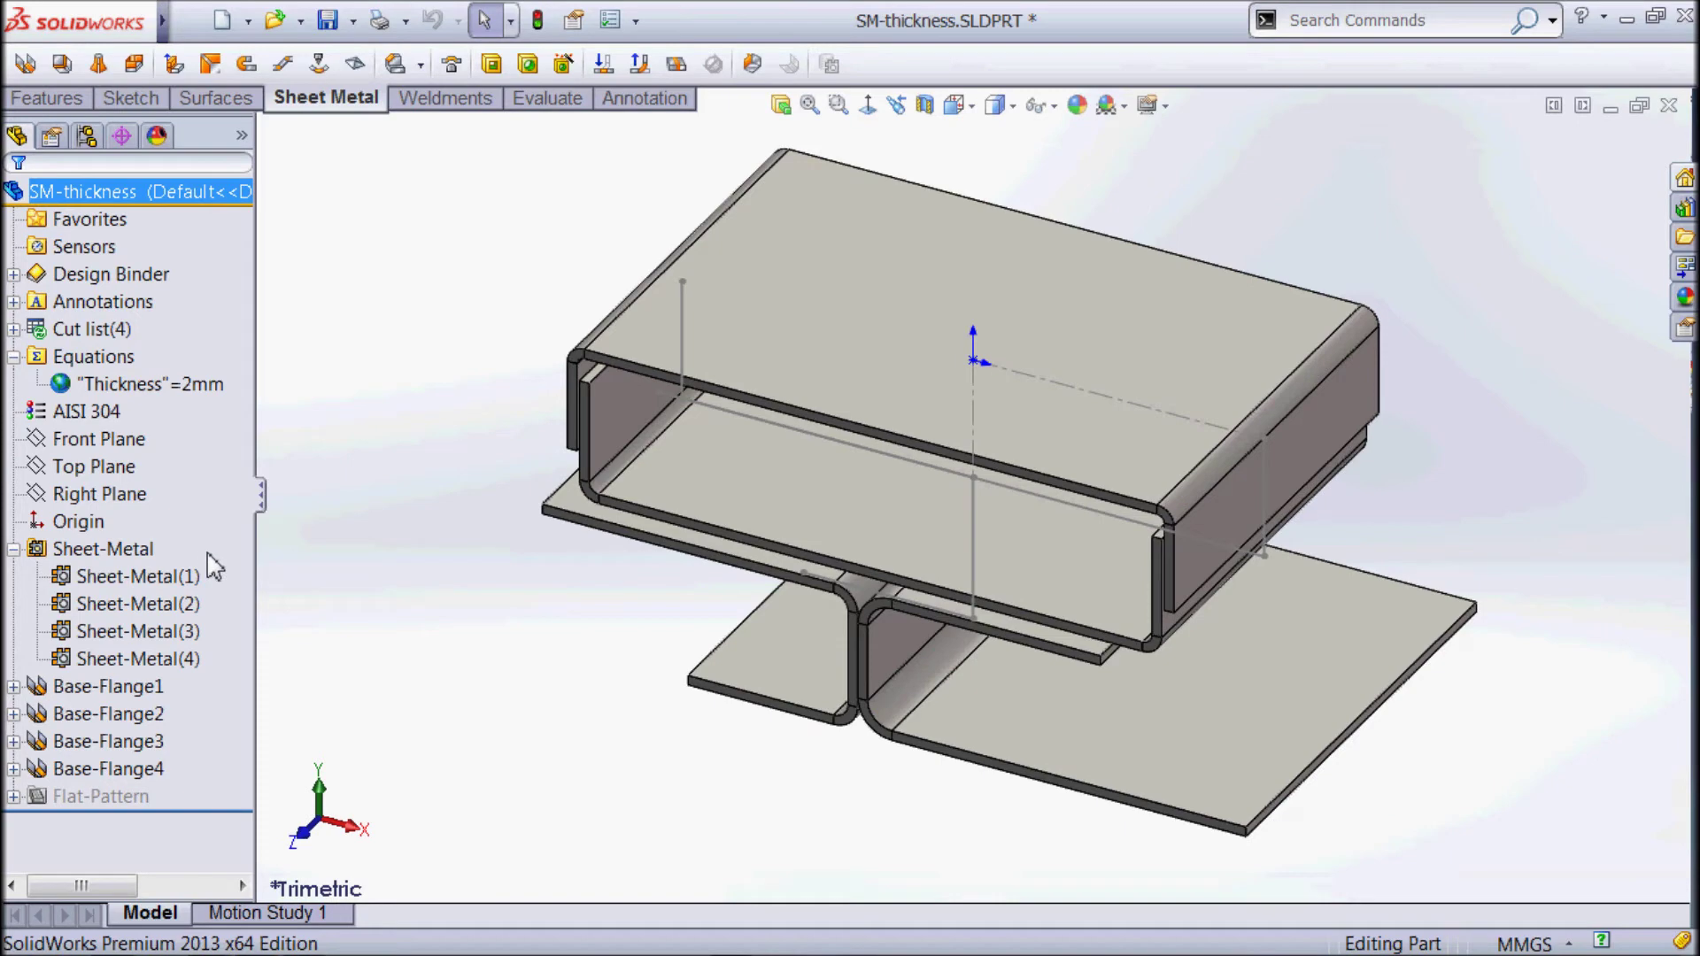
pyautogui.click(678, 481)
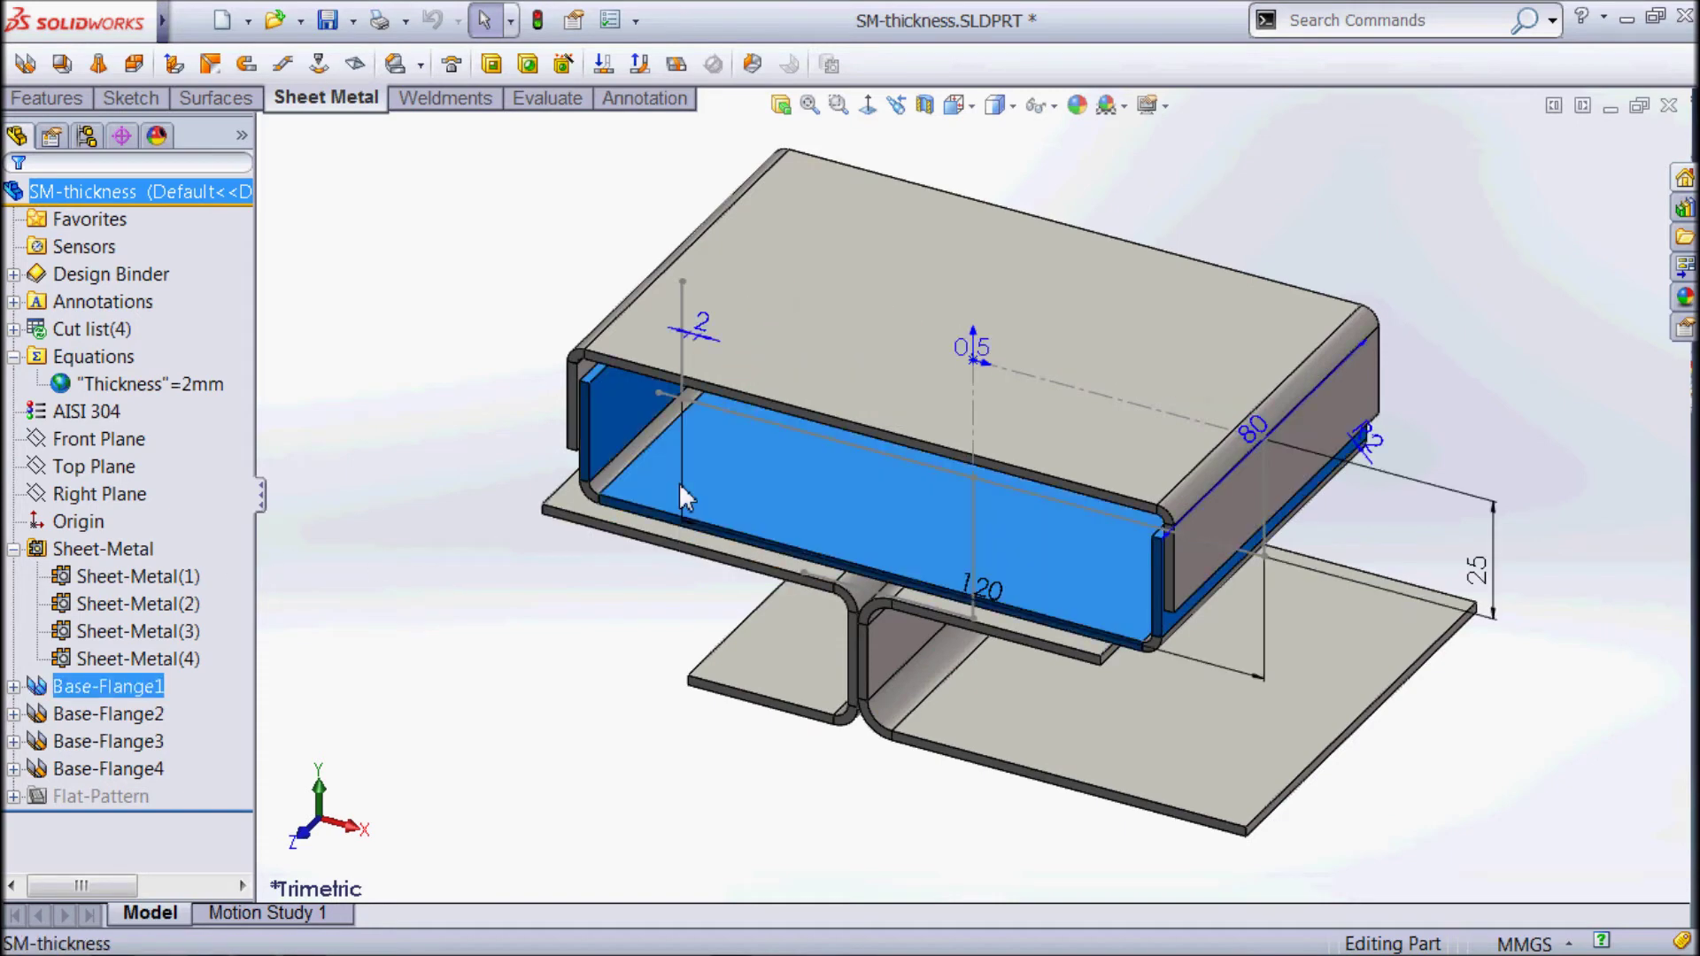
pyautogui.doubleClick(705, 320)
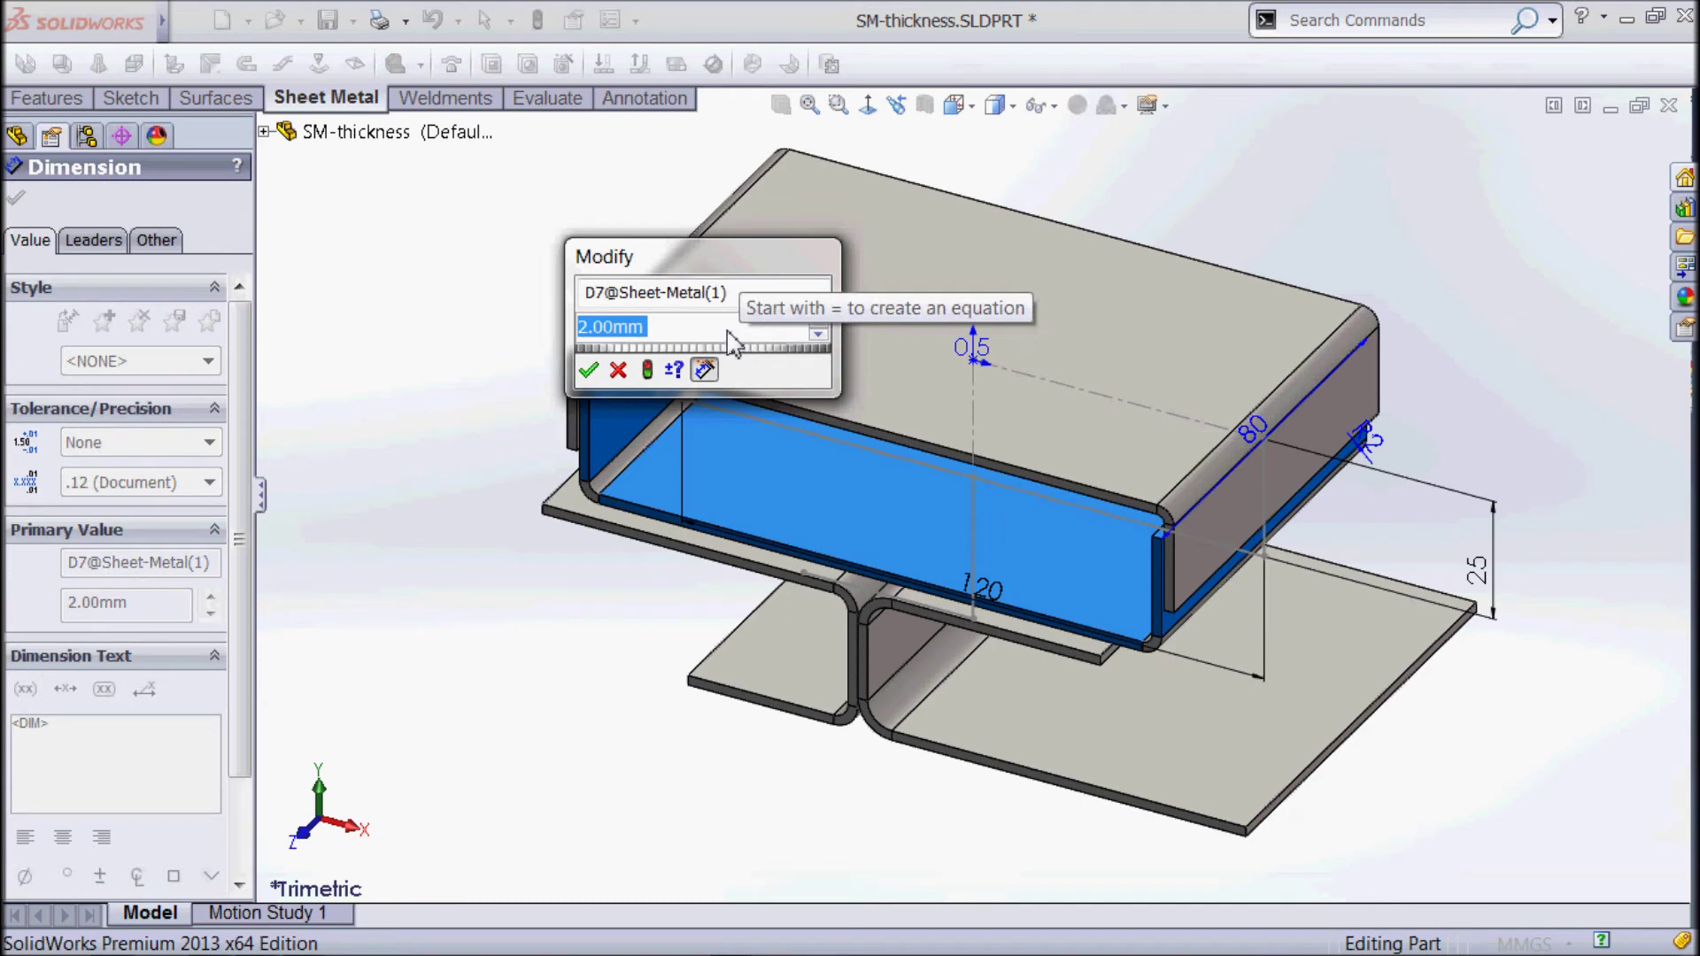
pyautogui.write('3')
pyautogui.press('Return')
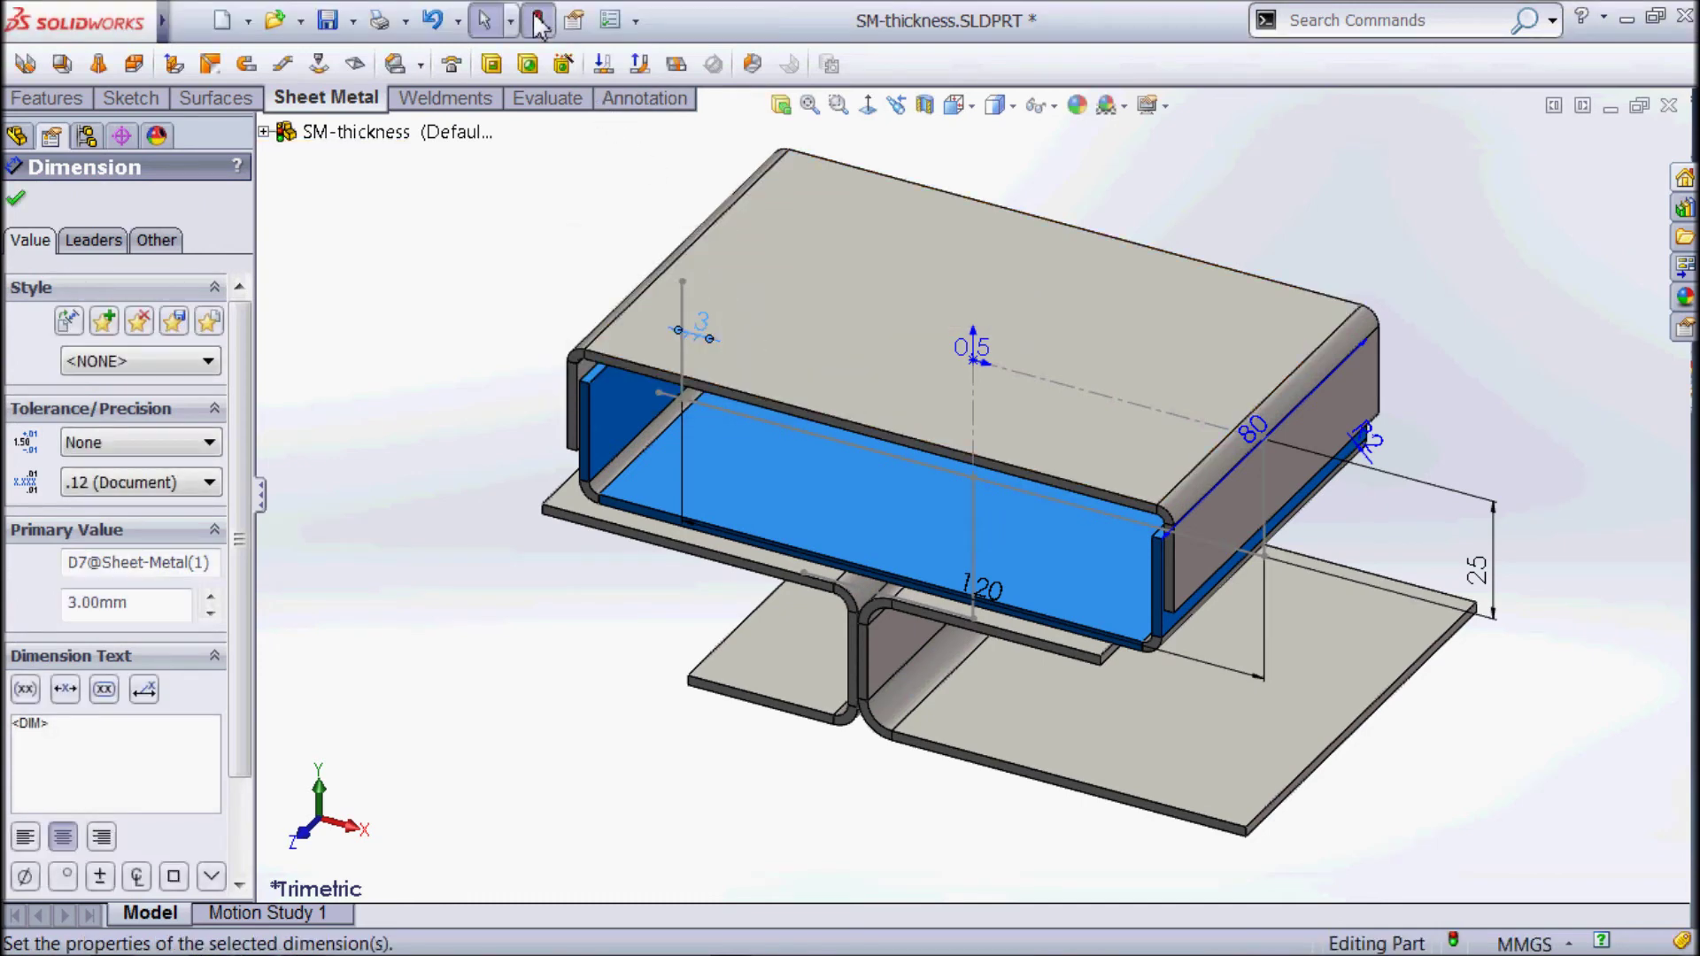
pyautogui.click(538, 22)
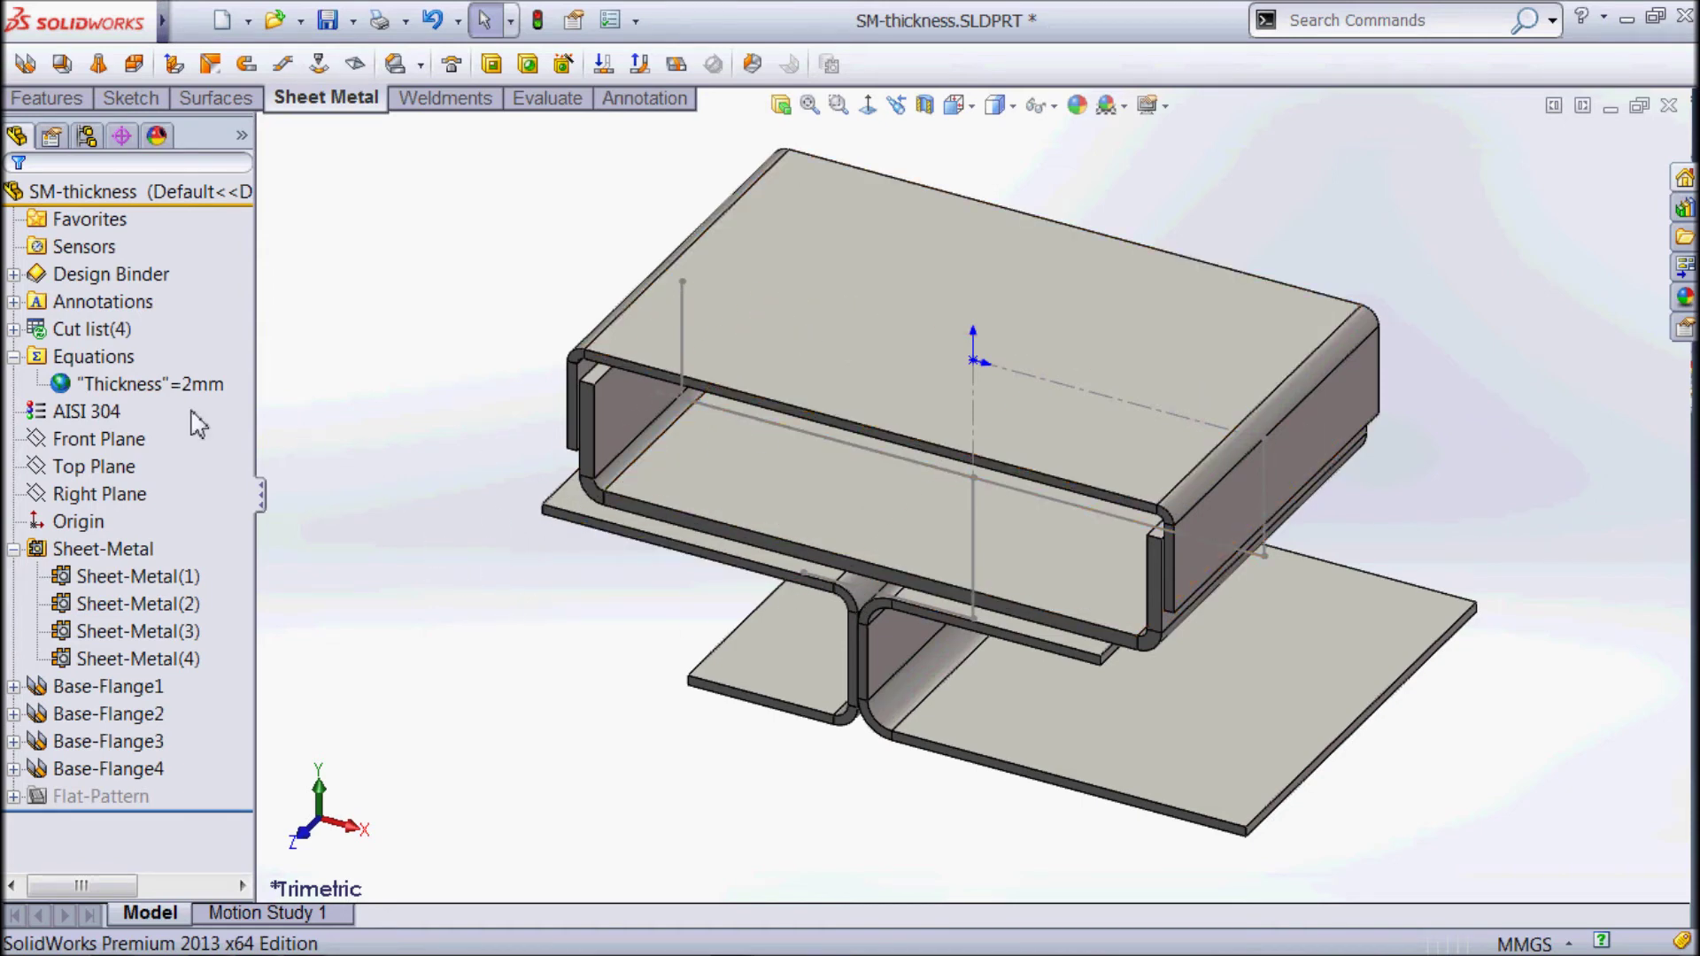
pyautogui.click(85, 361)
# Check the "Thickness"=2mm equation and open Sheet-Metal(1) settings, leaving them unchanged
pyautogui.click(107, 387)
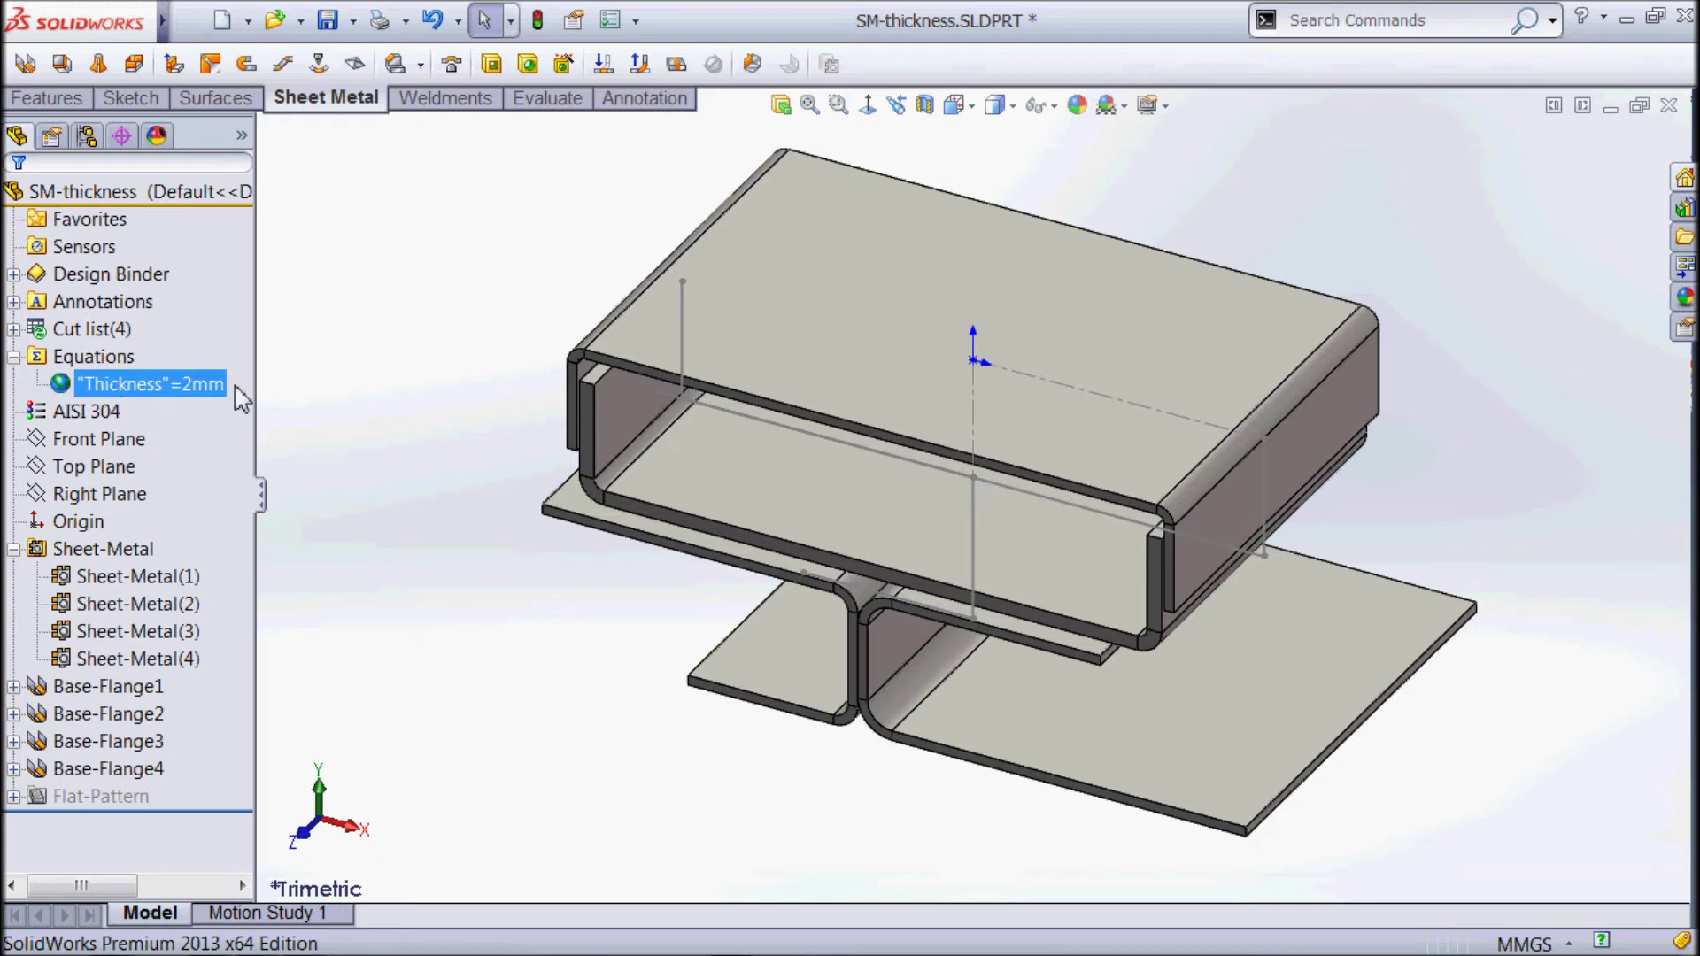
pyautogui.click(361, 403)
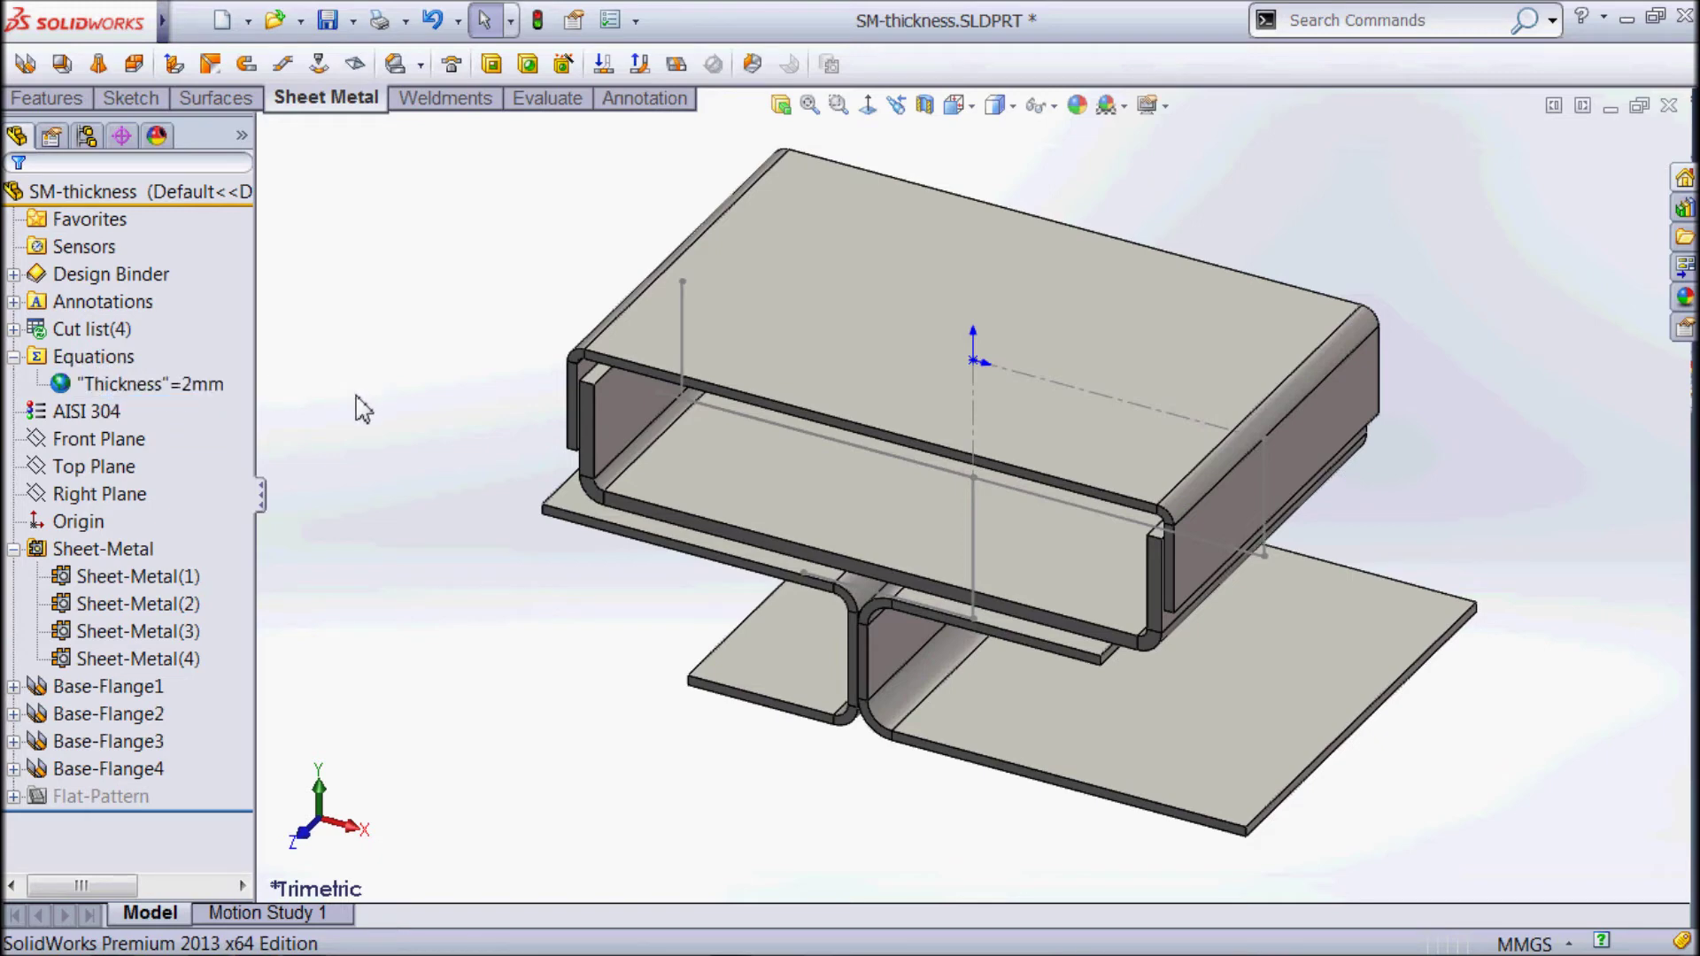
pyautogui.click(131, 551)
pyautogui.click(115, 571)
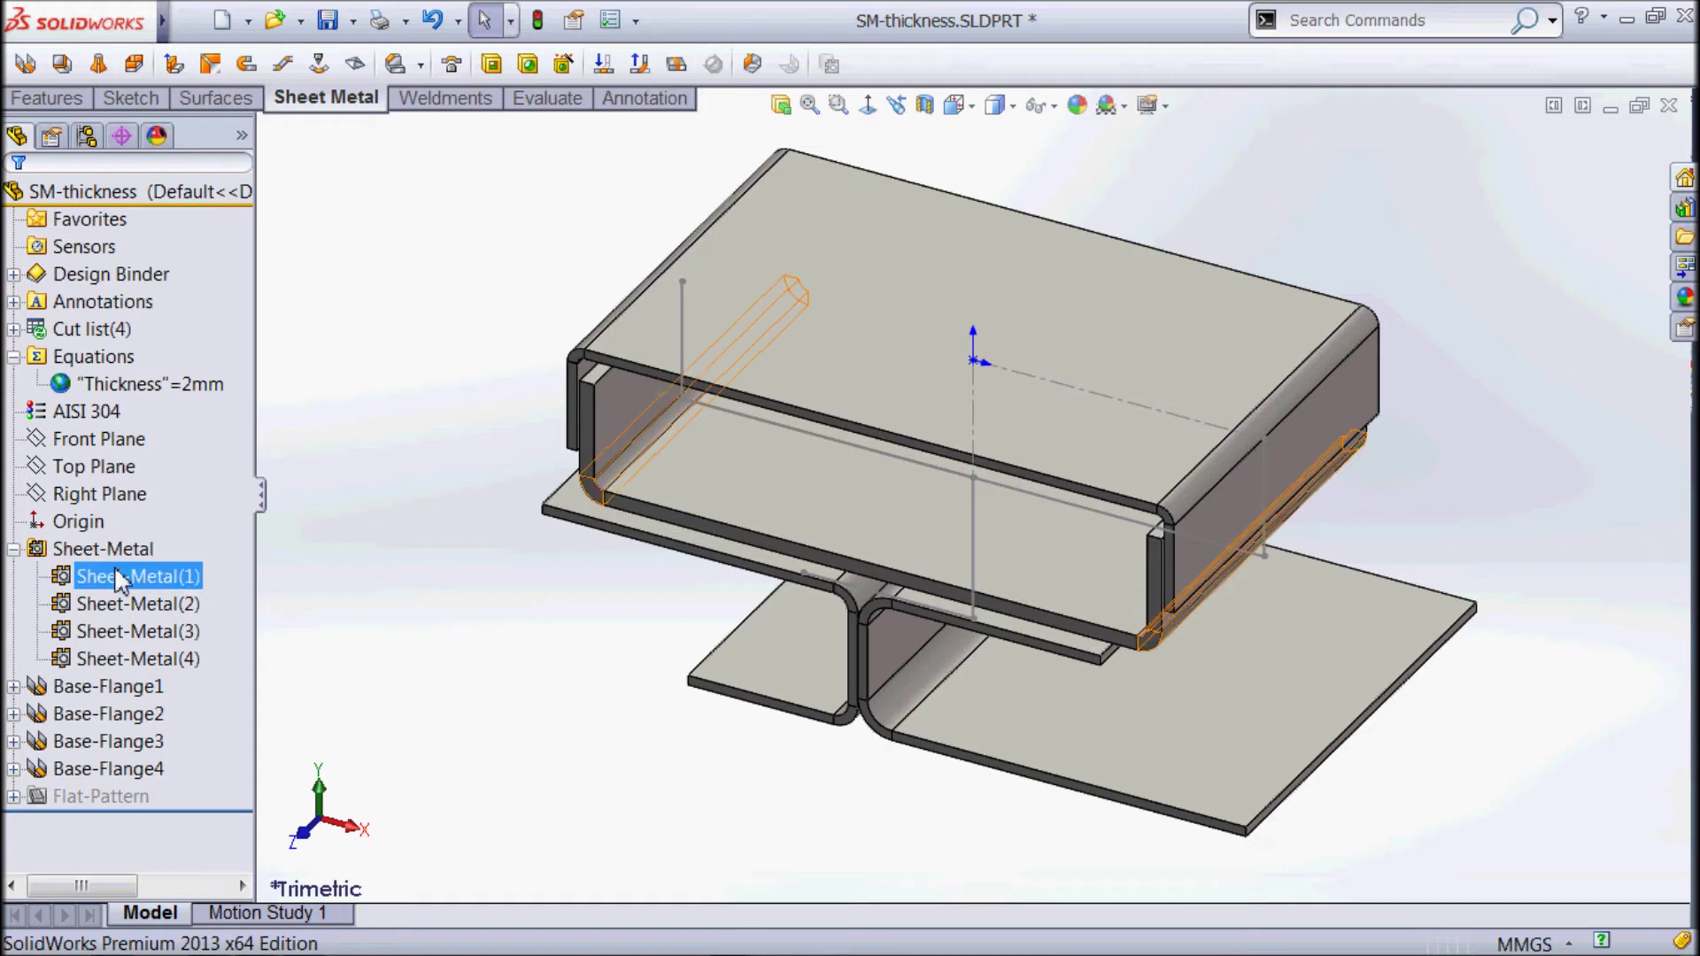
pyautogui.rightClick(121, 586)
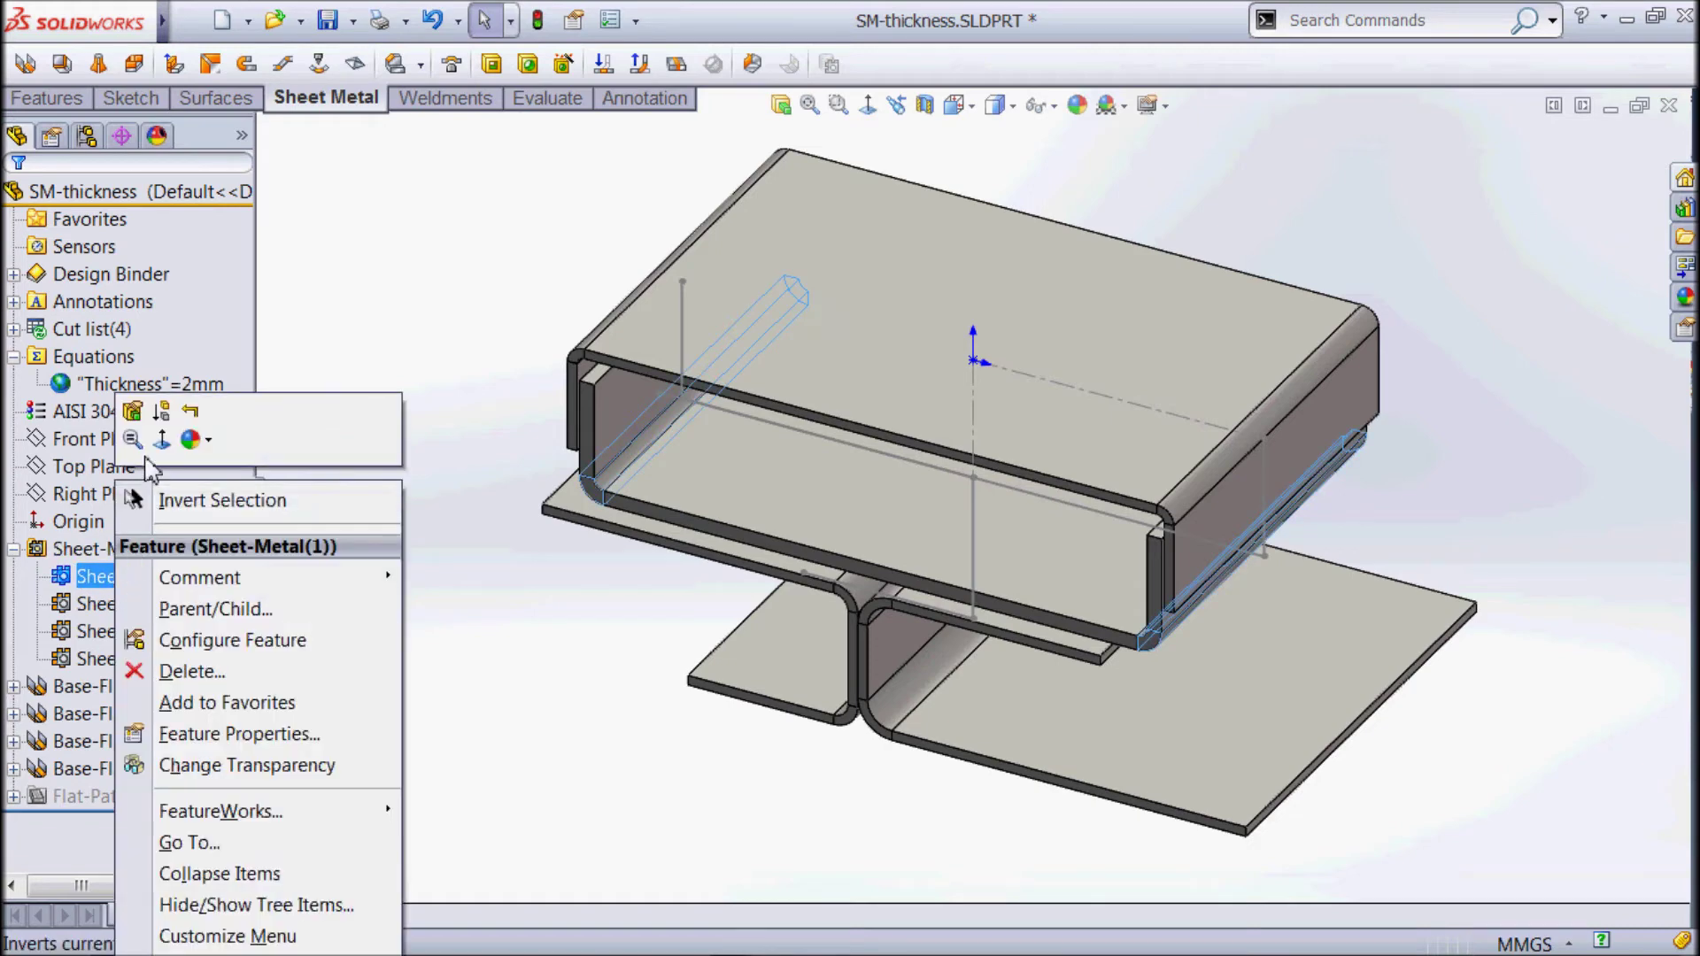
pyautogui.click(141, 429)
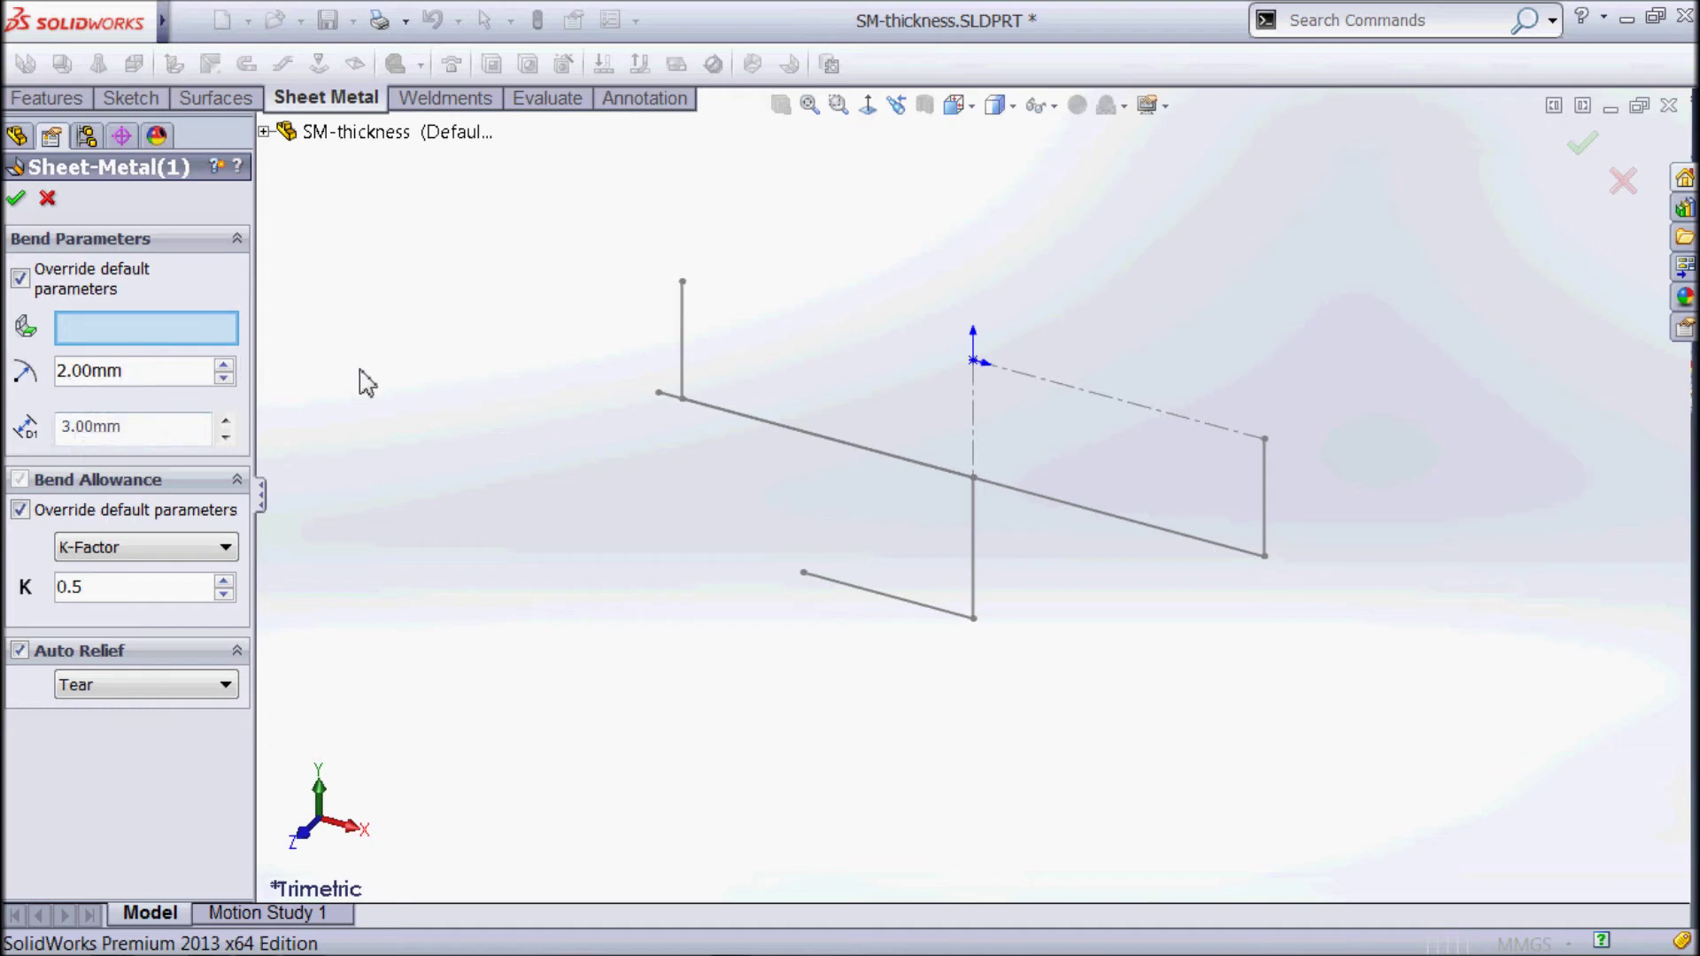
pyautogui.click(43, 201)
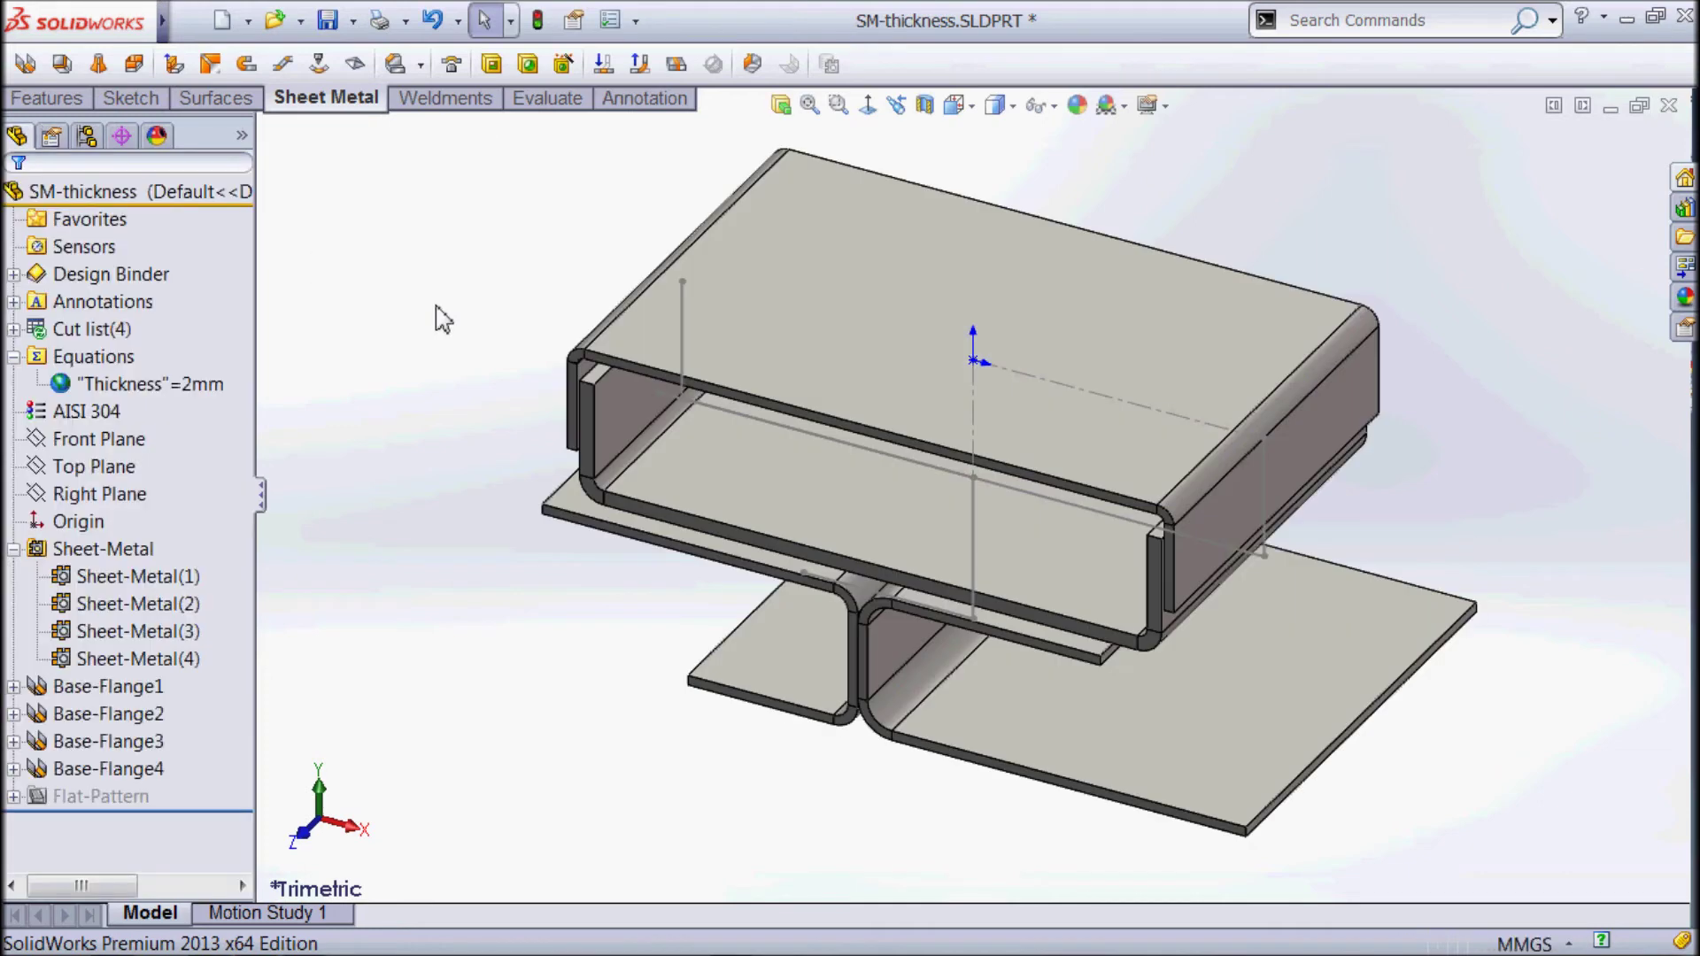
# Clear Override default parameters in Sheet-Metal(1) and rebuild, restoring 2.00 mm thickness
pyautogui.click(77, 582)
pyautogui.rightClick(76, 583)
pyautogui.press('Escape')
pyautogui.click(168, 573)
pyautogui.rightClick(125, 580)
pyautogui.click(152, 407)
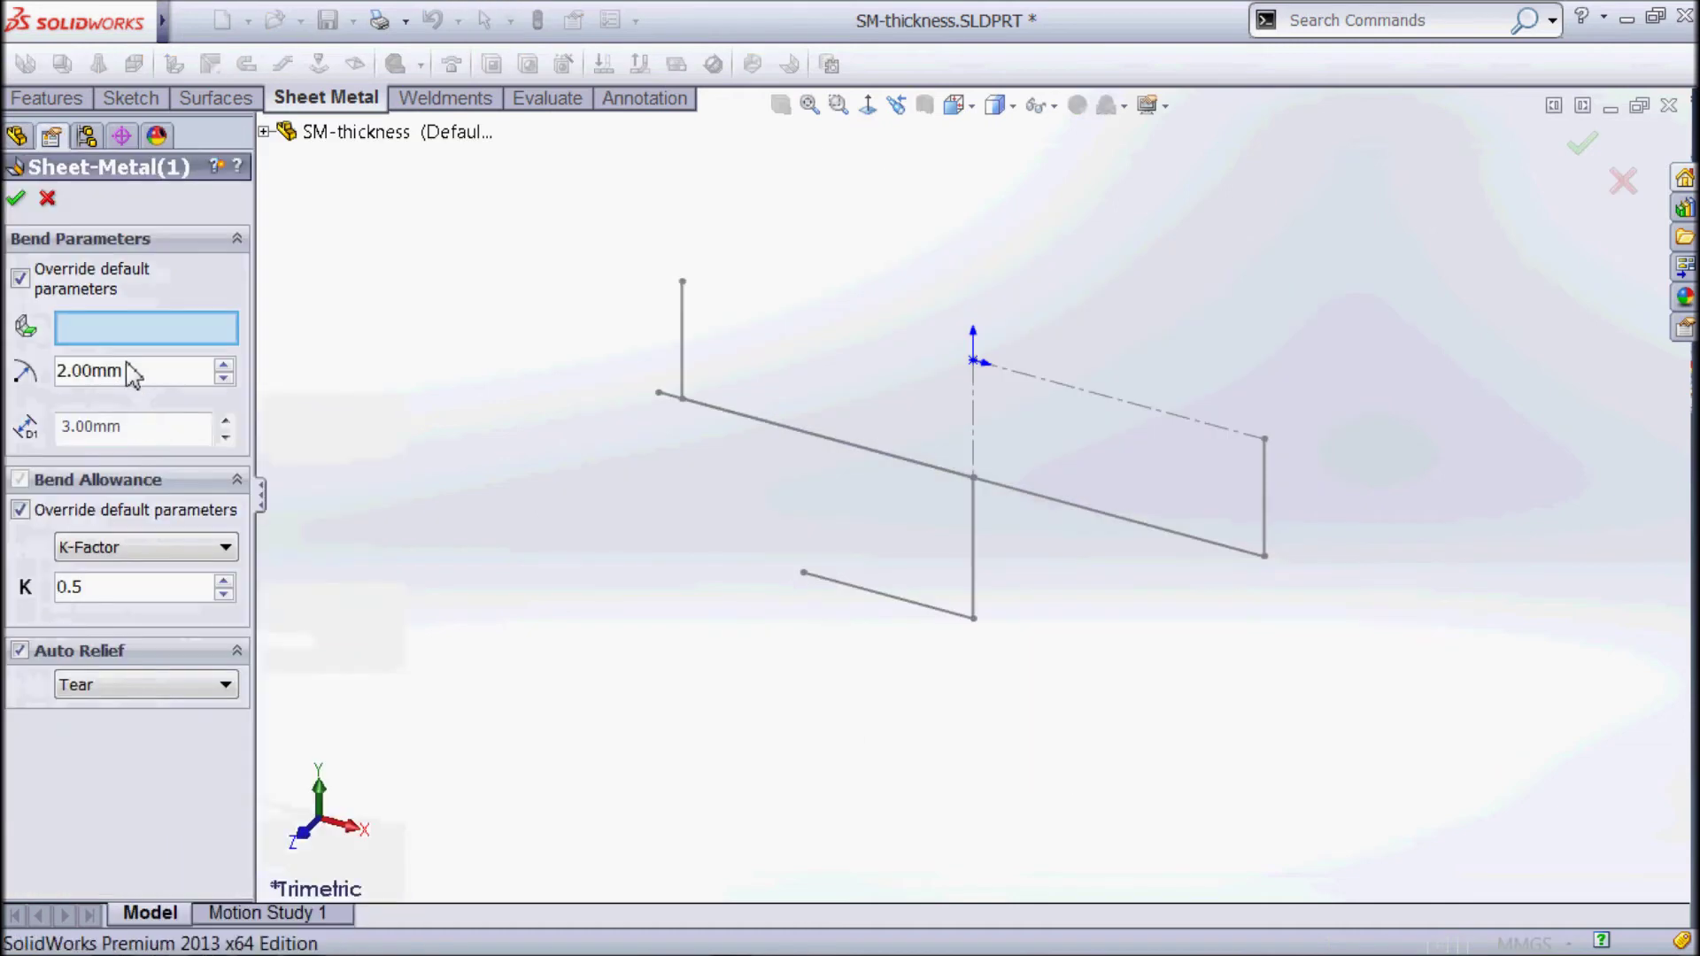
pyautogui.click(20, 278)
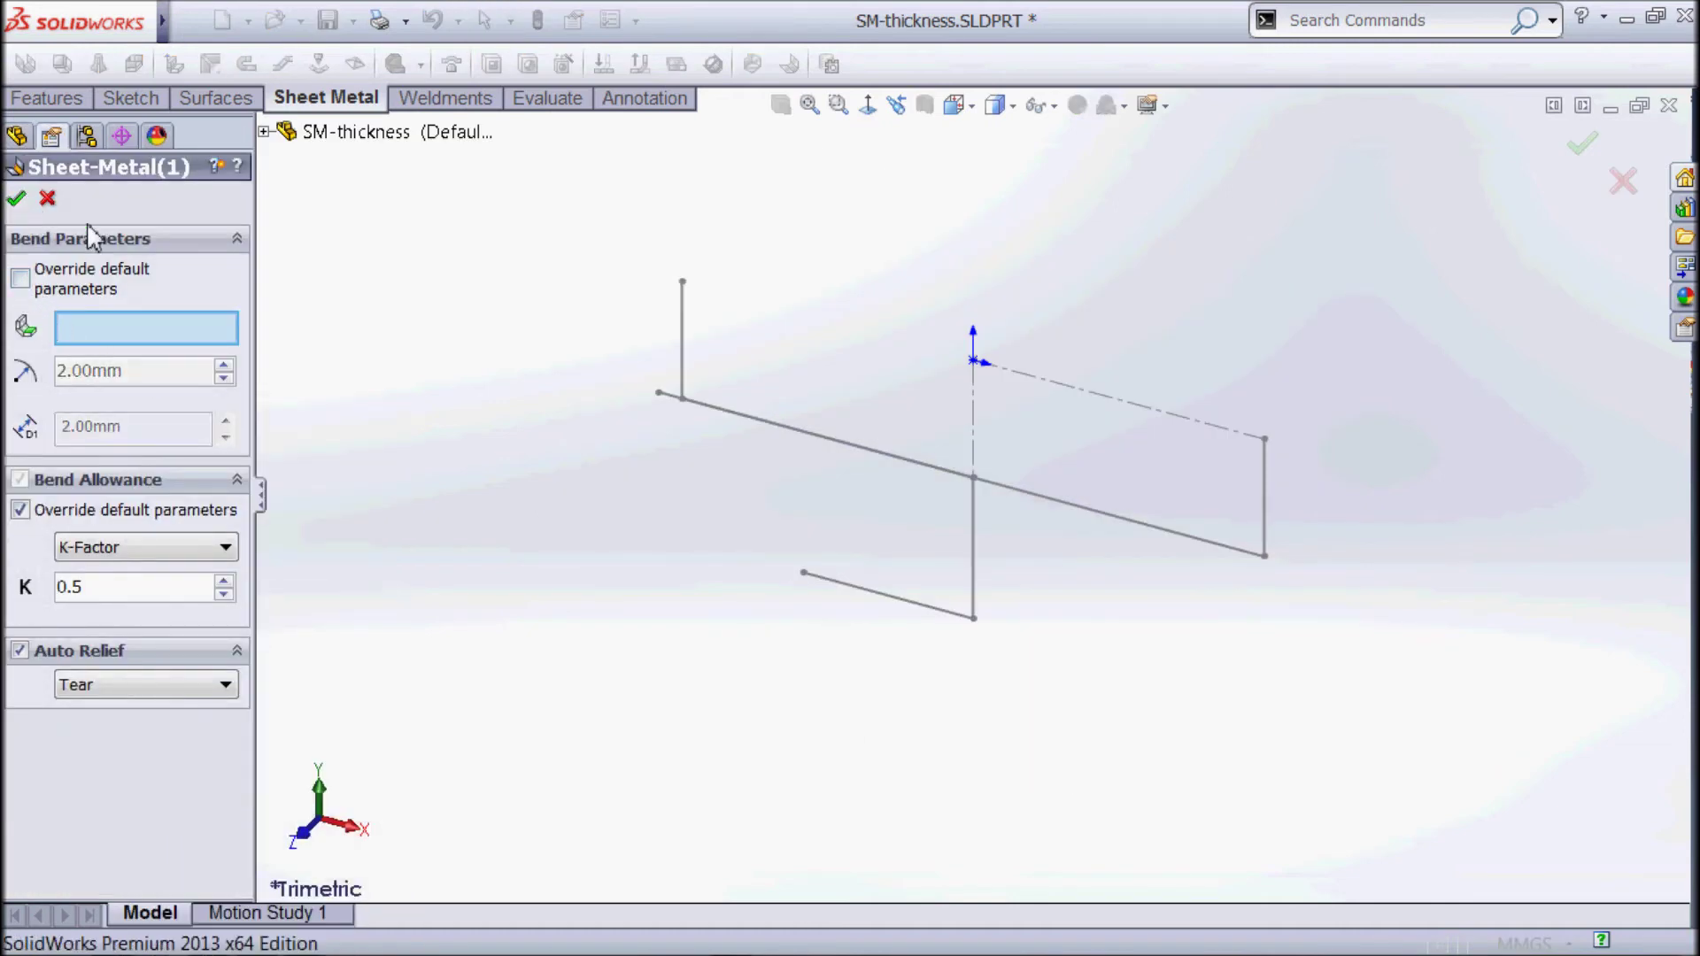
pyautogui.press('Return')
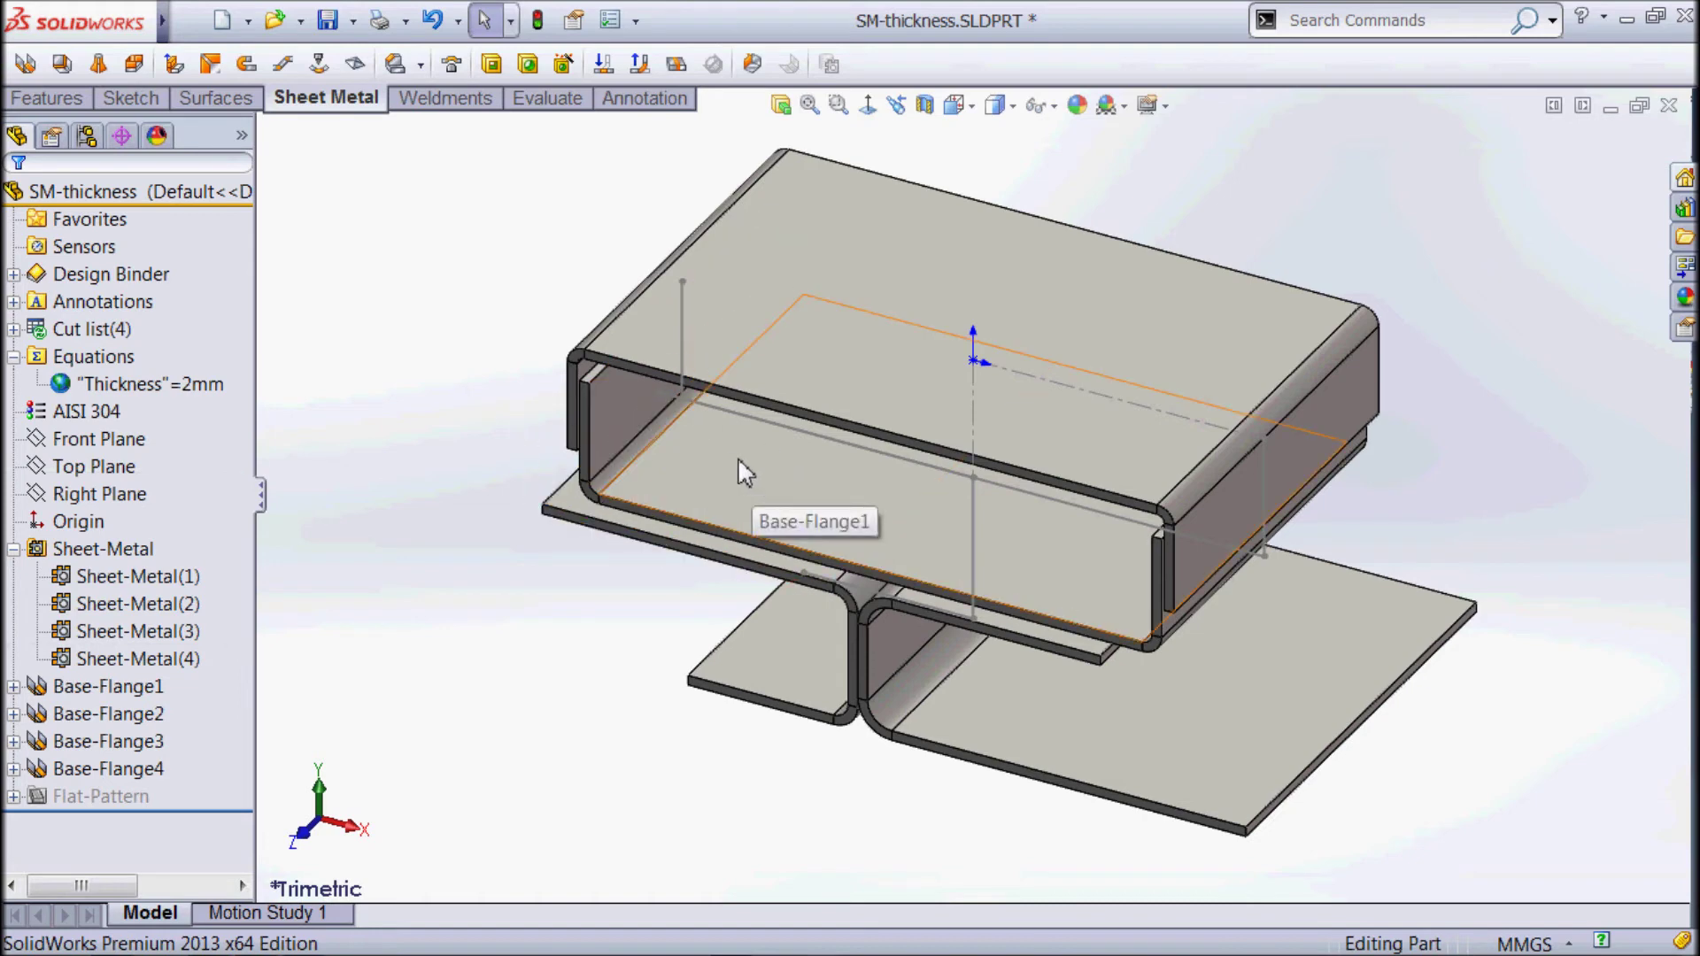
# Clear Override default parameters on Sheet-Metal(2)
pyautogui.click(187, 395)
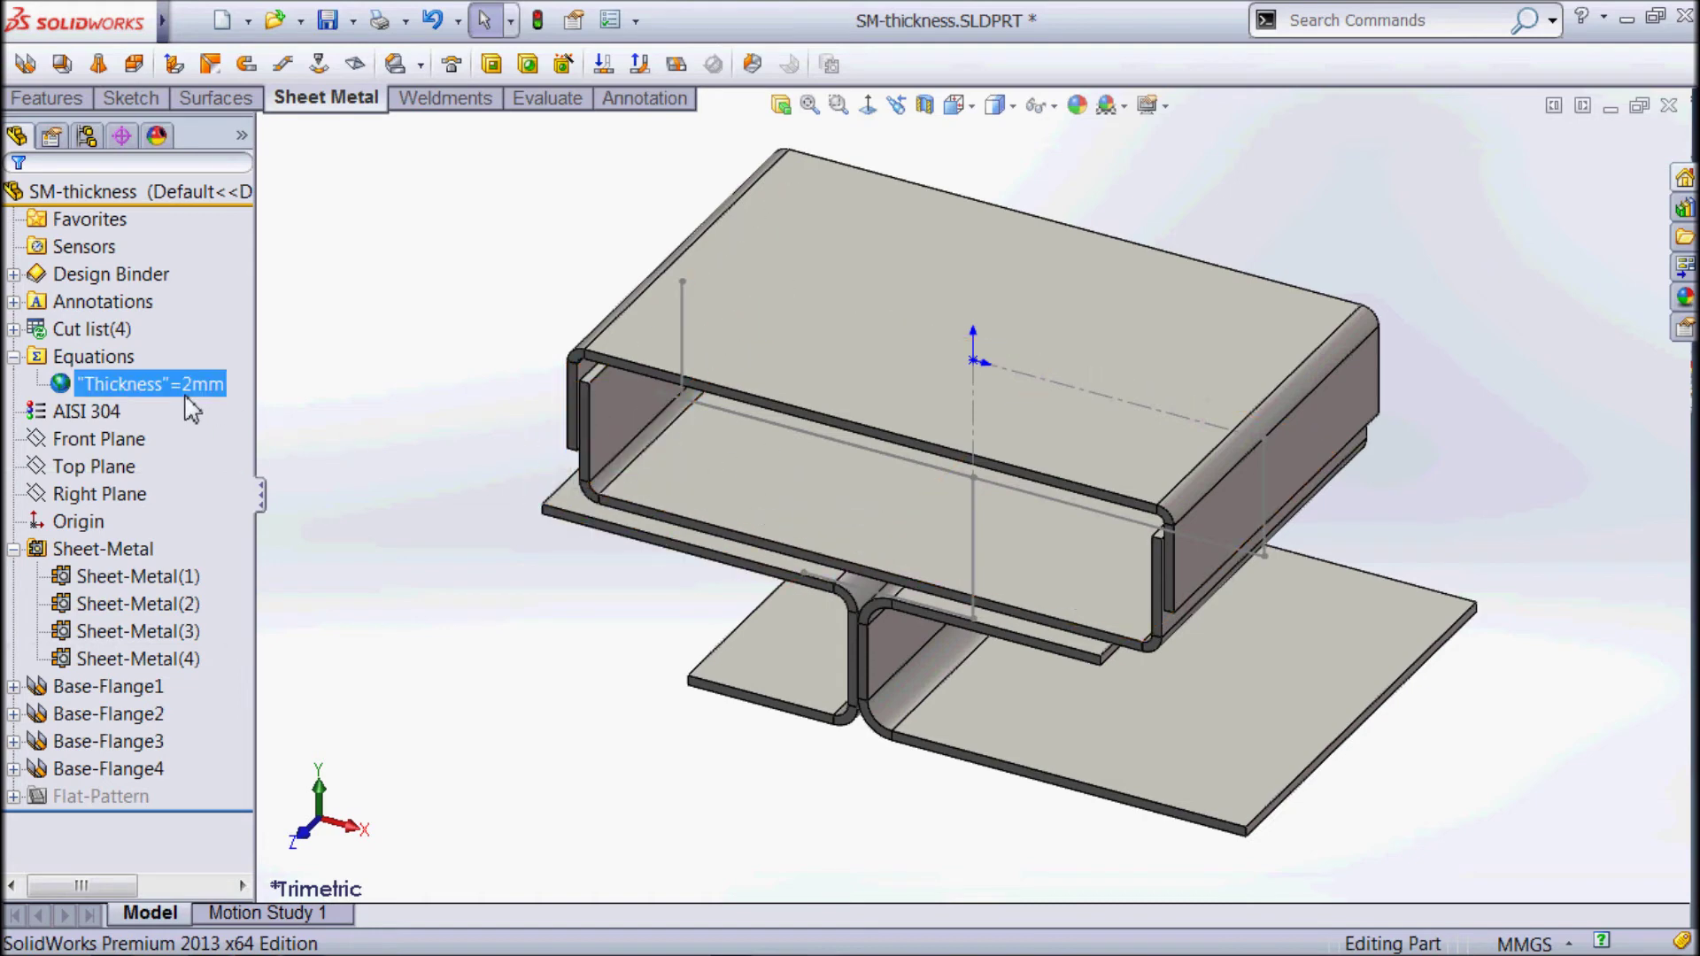
pyautogui.click(132, 606)
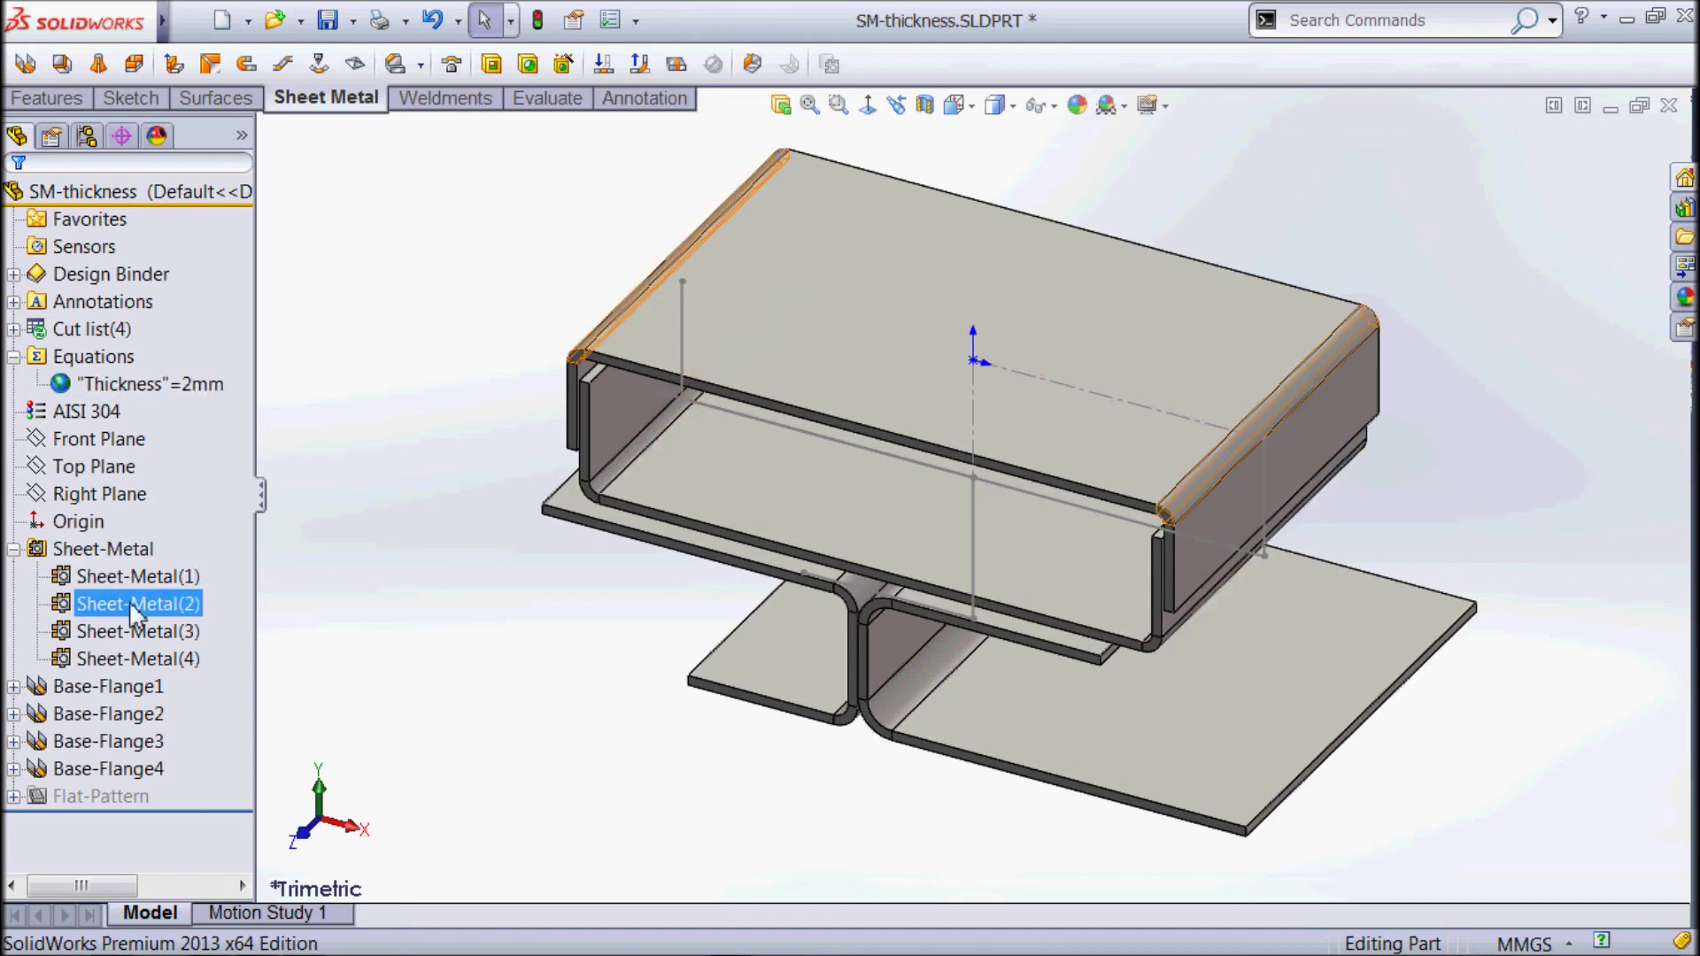
pyautogui.rightClick(133, 611)
pyautogui.click(166, 413)
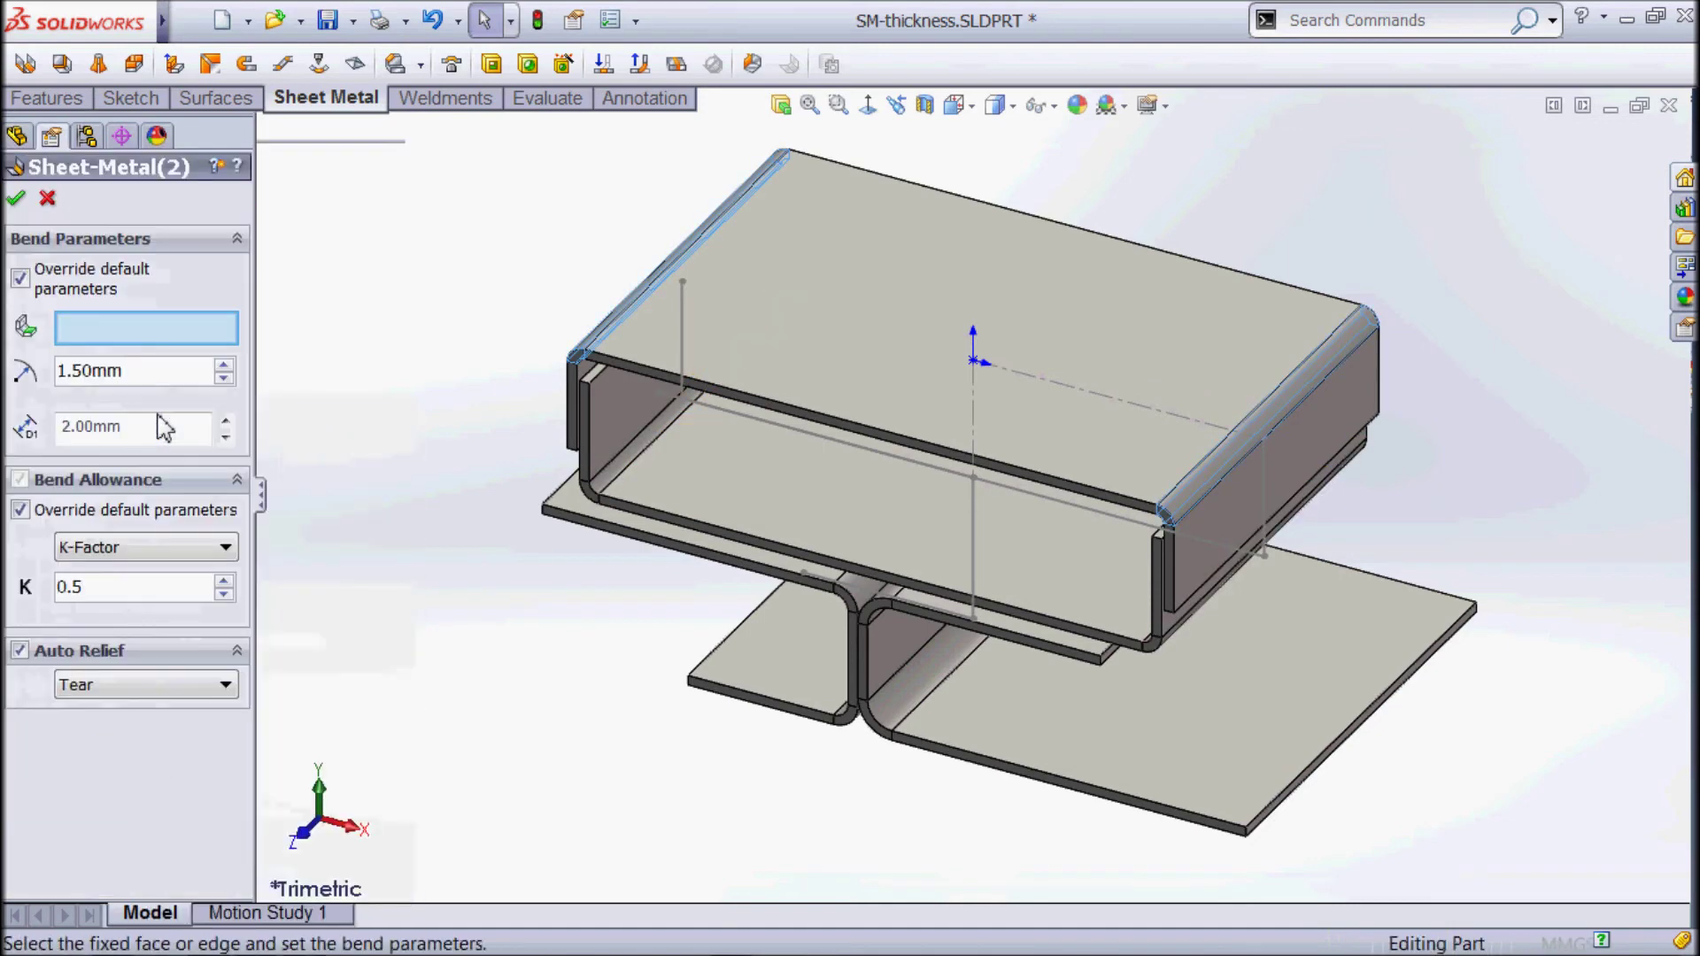
pyautogui.click(19, 278)
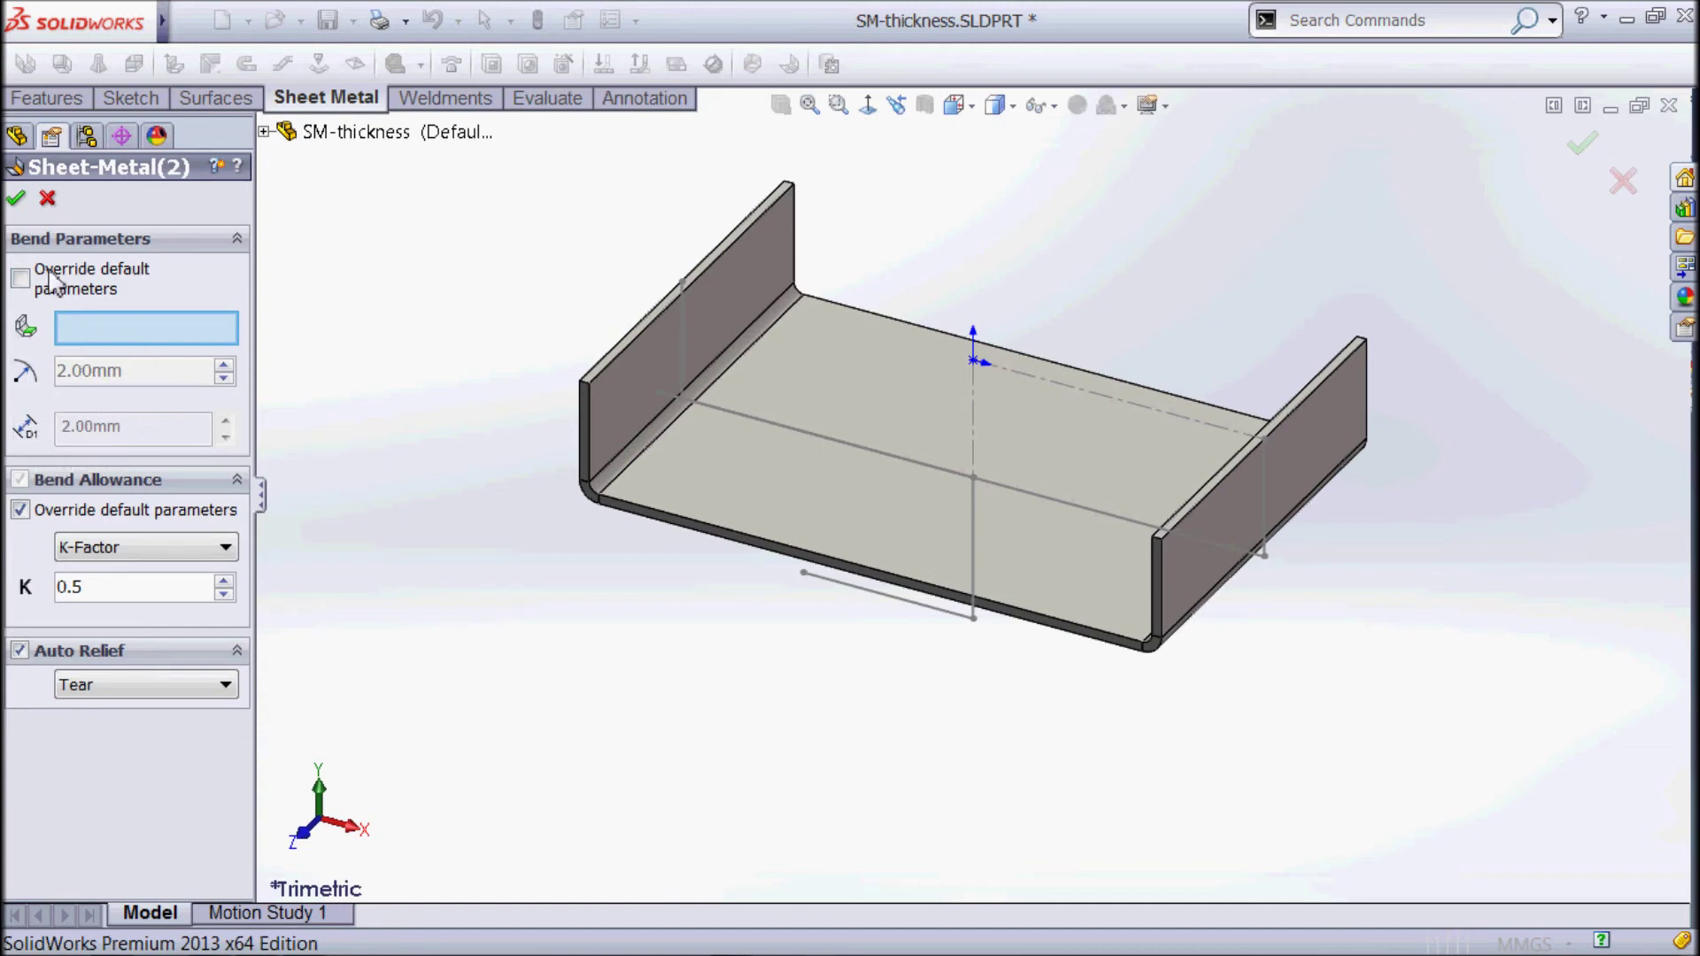
pyautogui.click(16, 200)
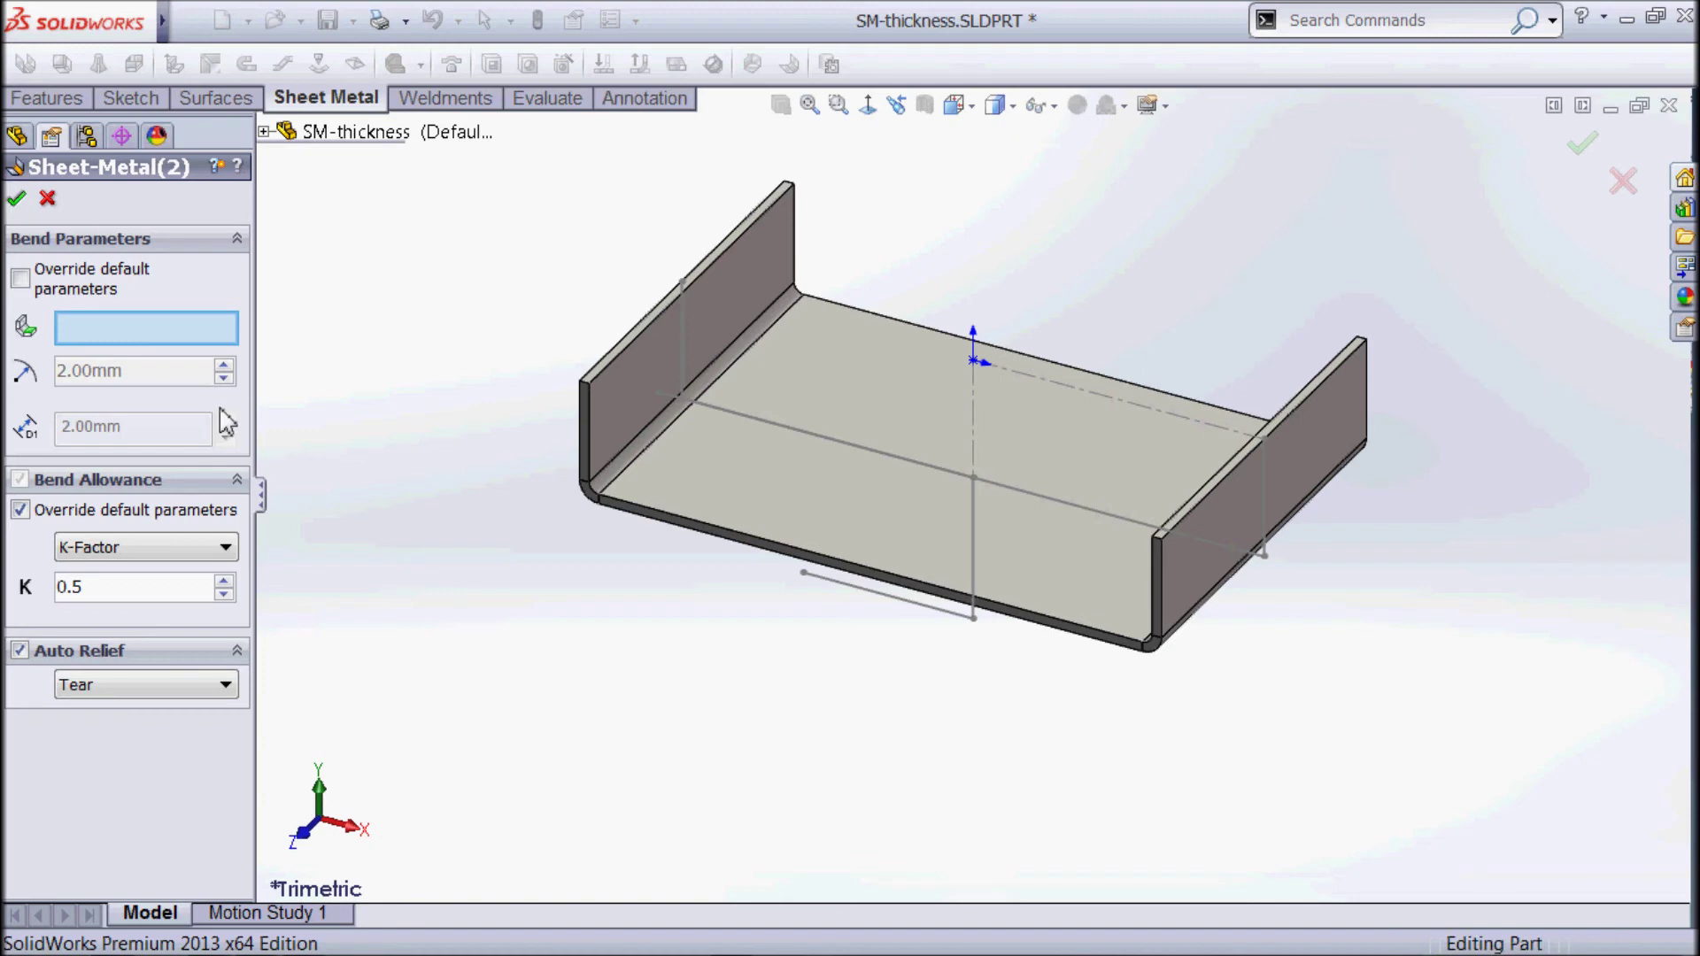
# Clear the override on Sheet-Metal(3) and Sheet-Metal(4), dropping their bend radii to 2.00 mm
pyautogui.click(115, 632)
pyautogui.rightClick(115, 632)
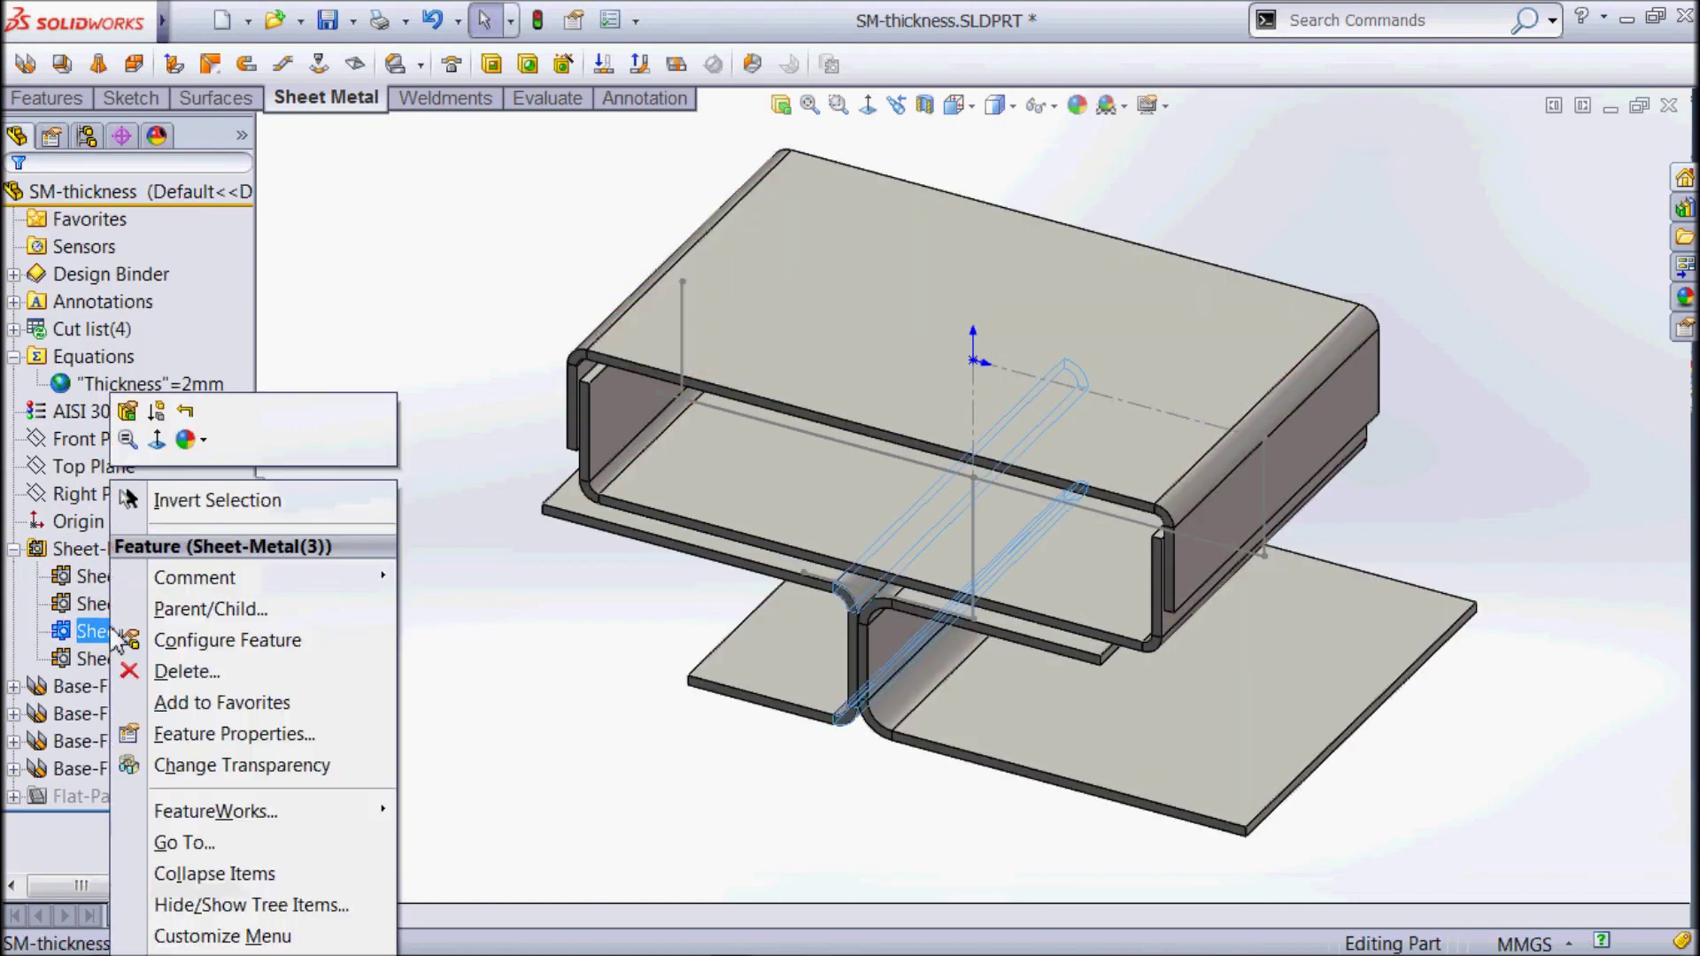
pyautogui.click(124, 436)
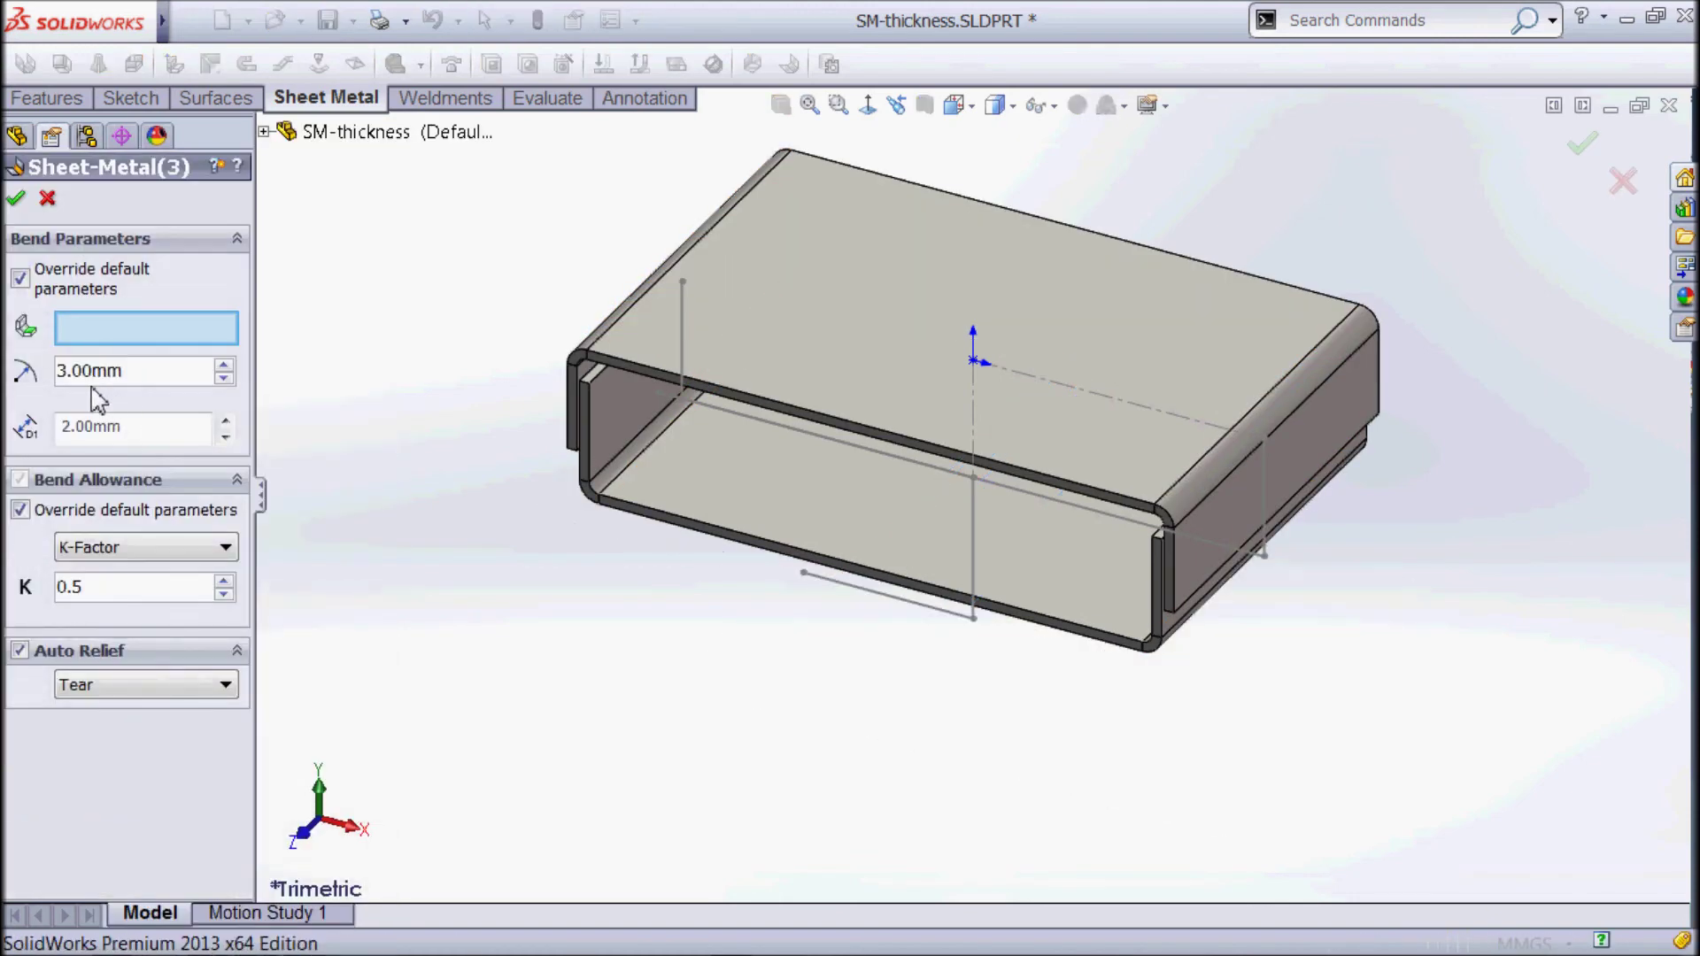
pyautogui.click(21, 279)
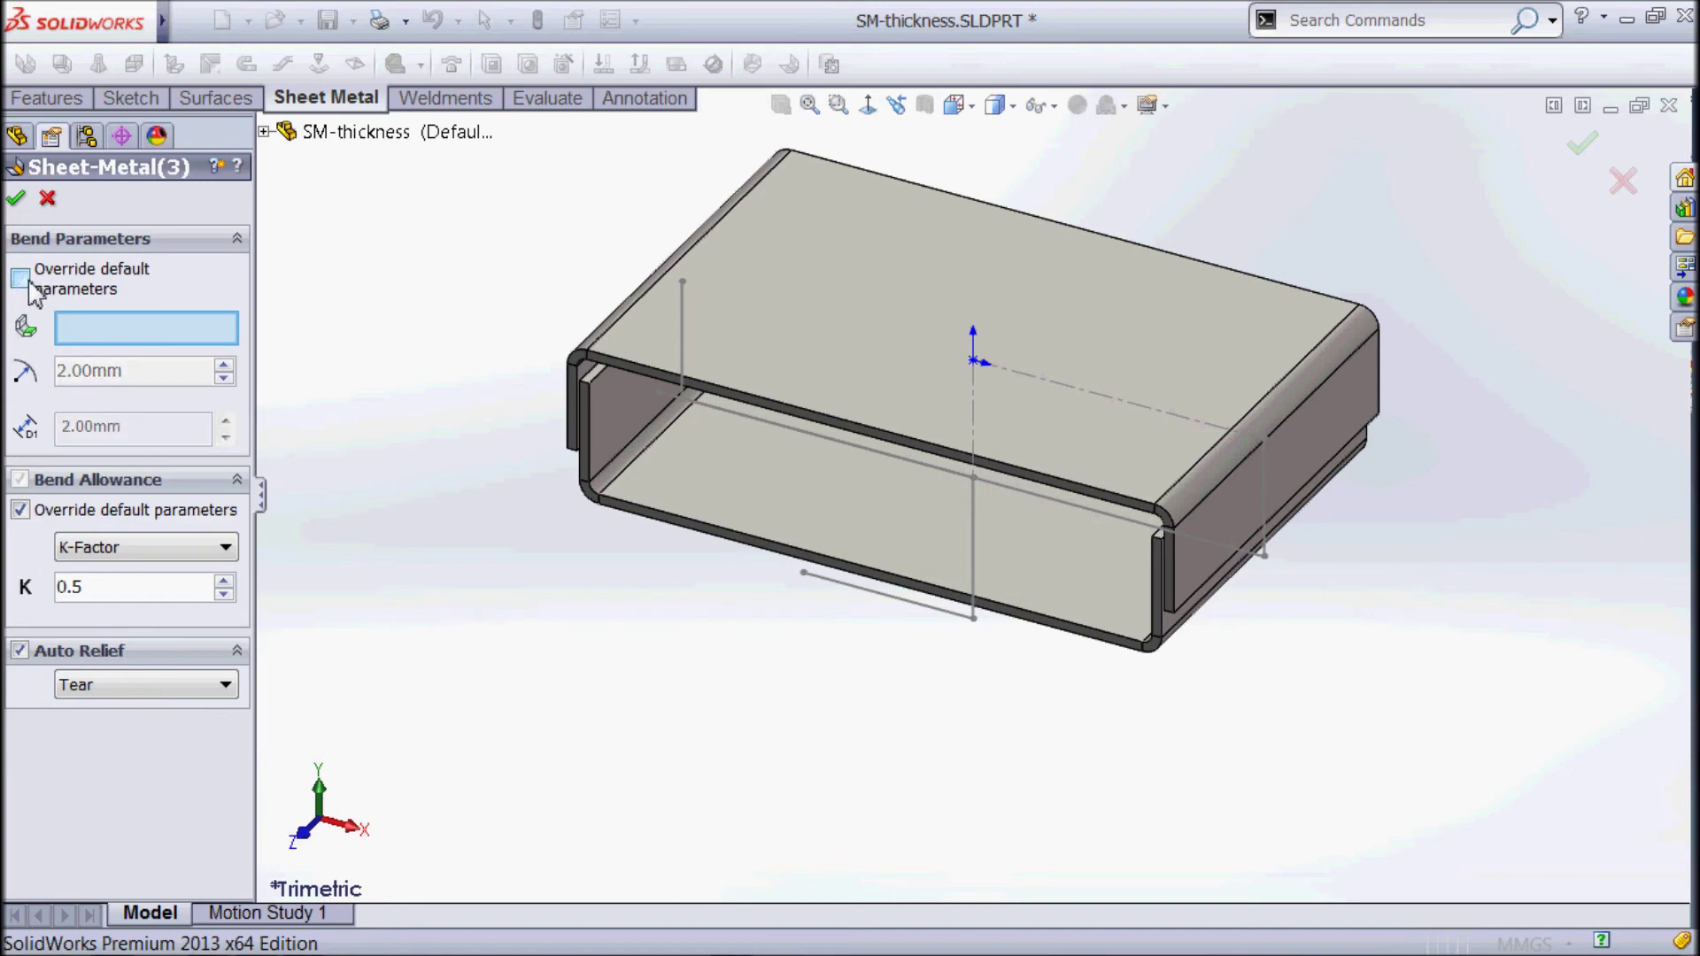
pyautogui.click(16, 199)
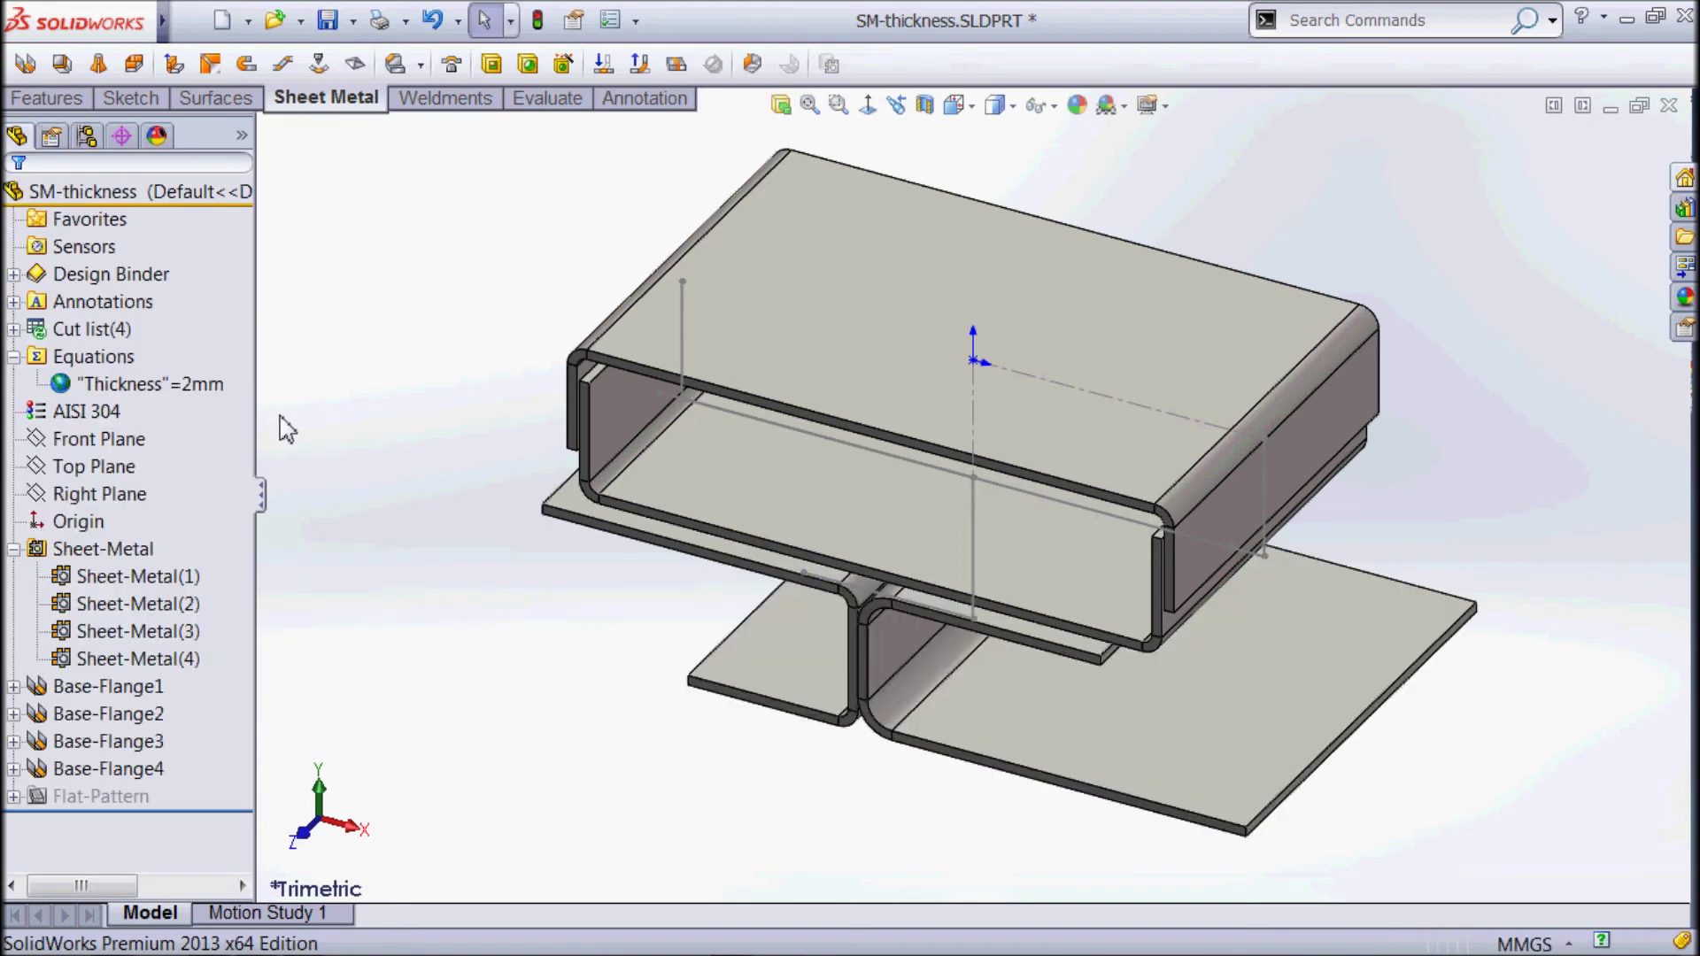
pyautogui.rightClick(109, 657)
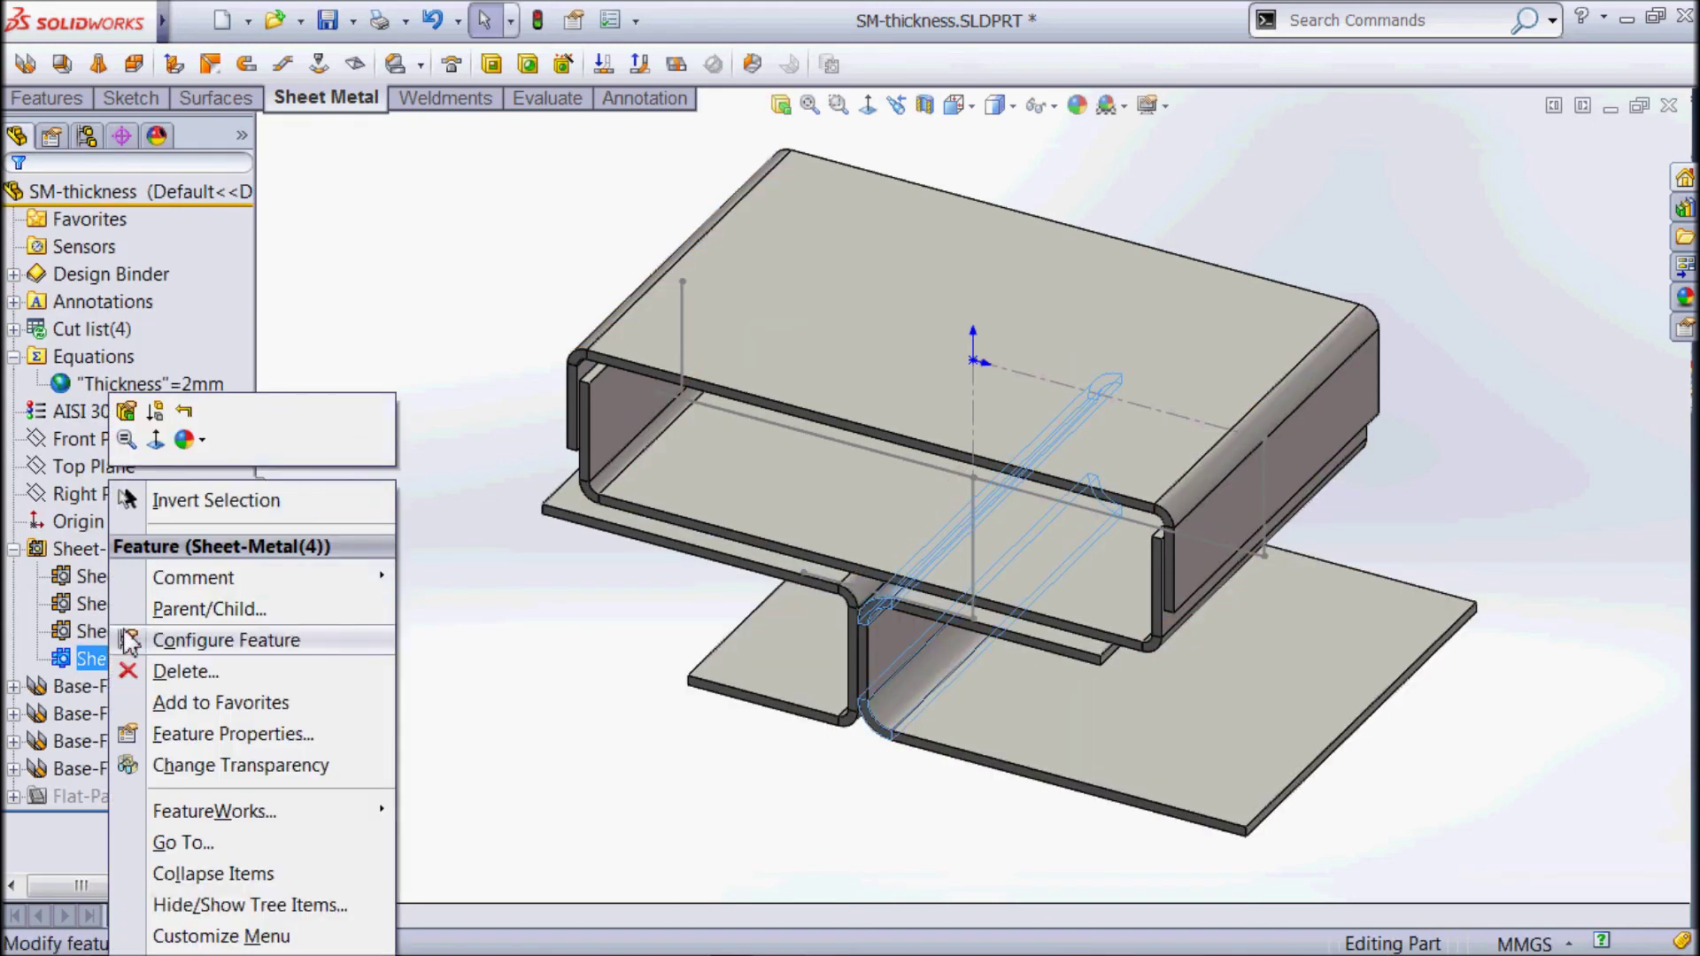
pyautogui.click(126, 413)
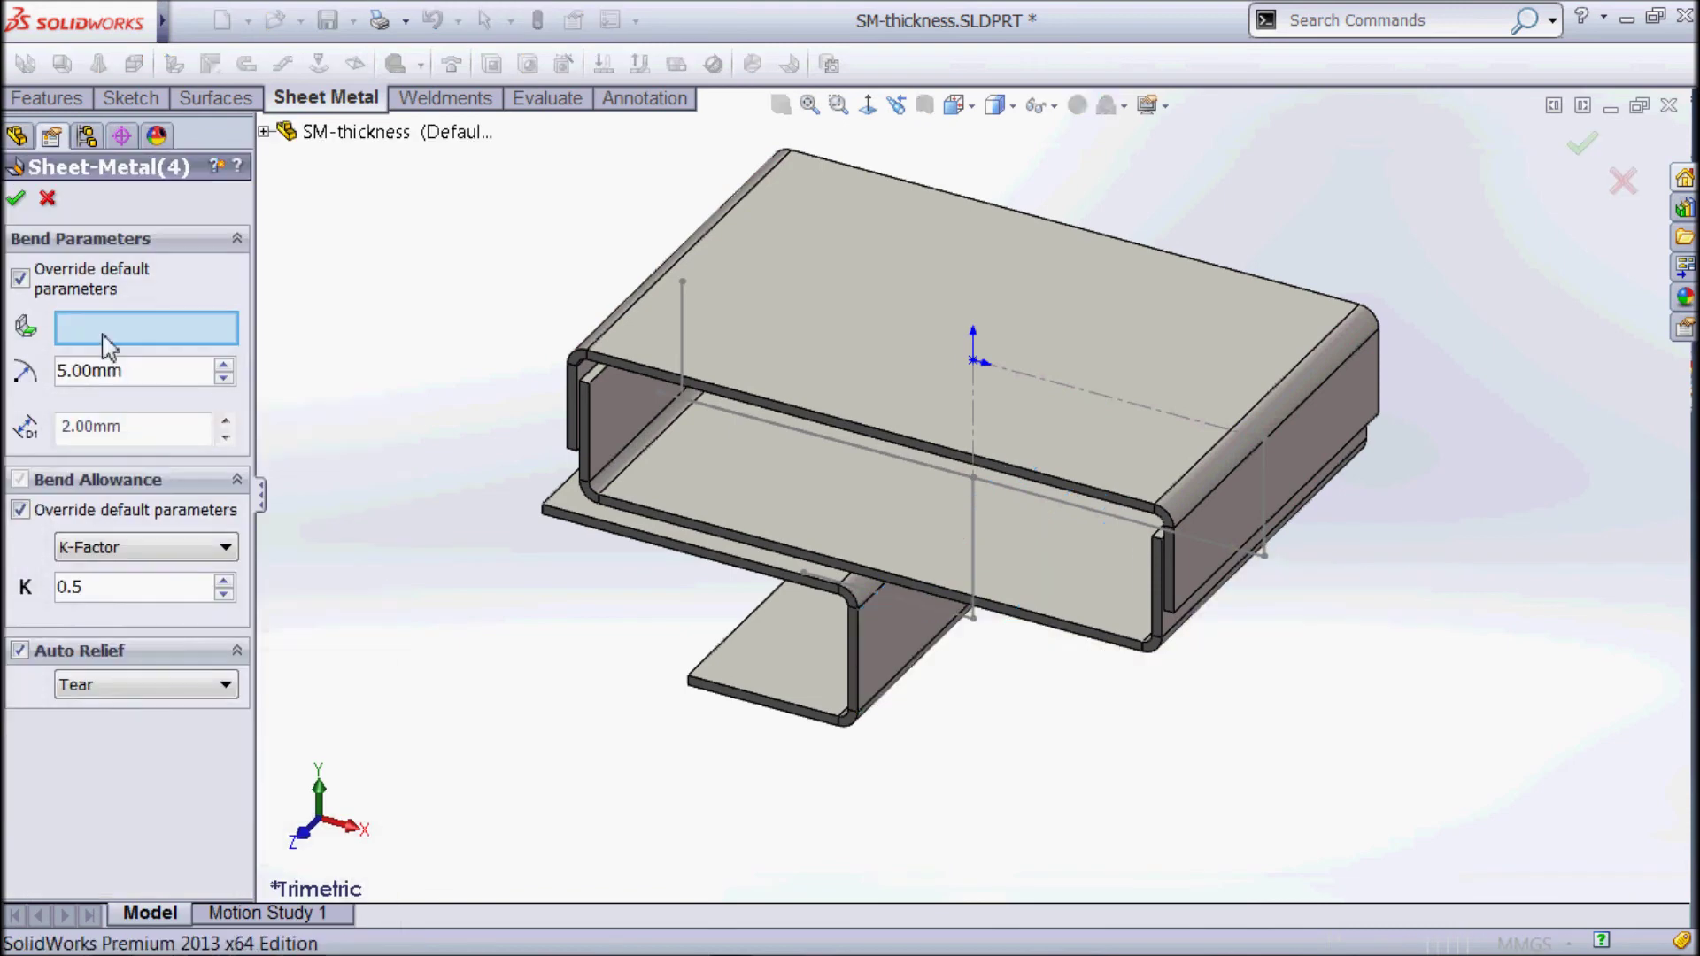
pyautogui.click(20, 280)
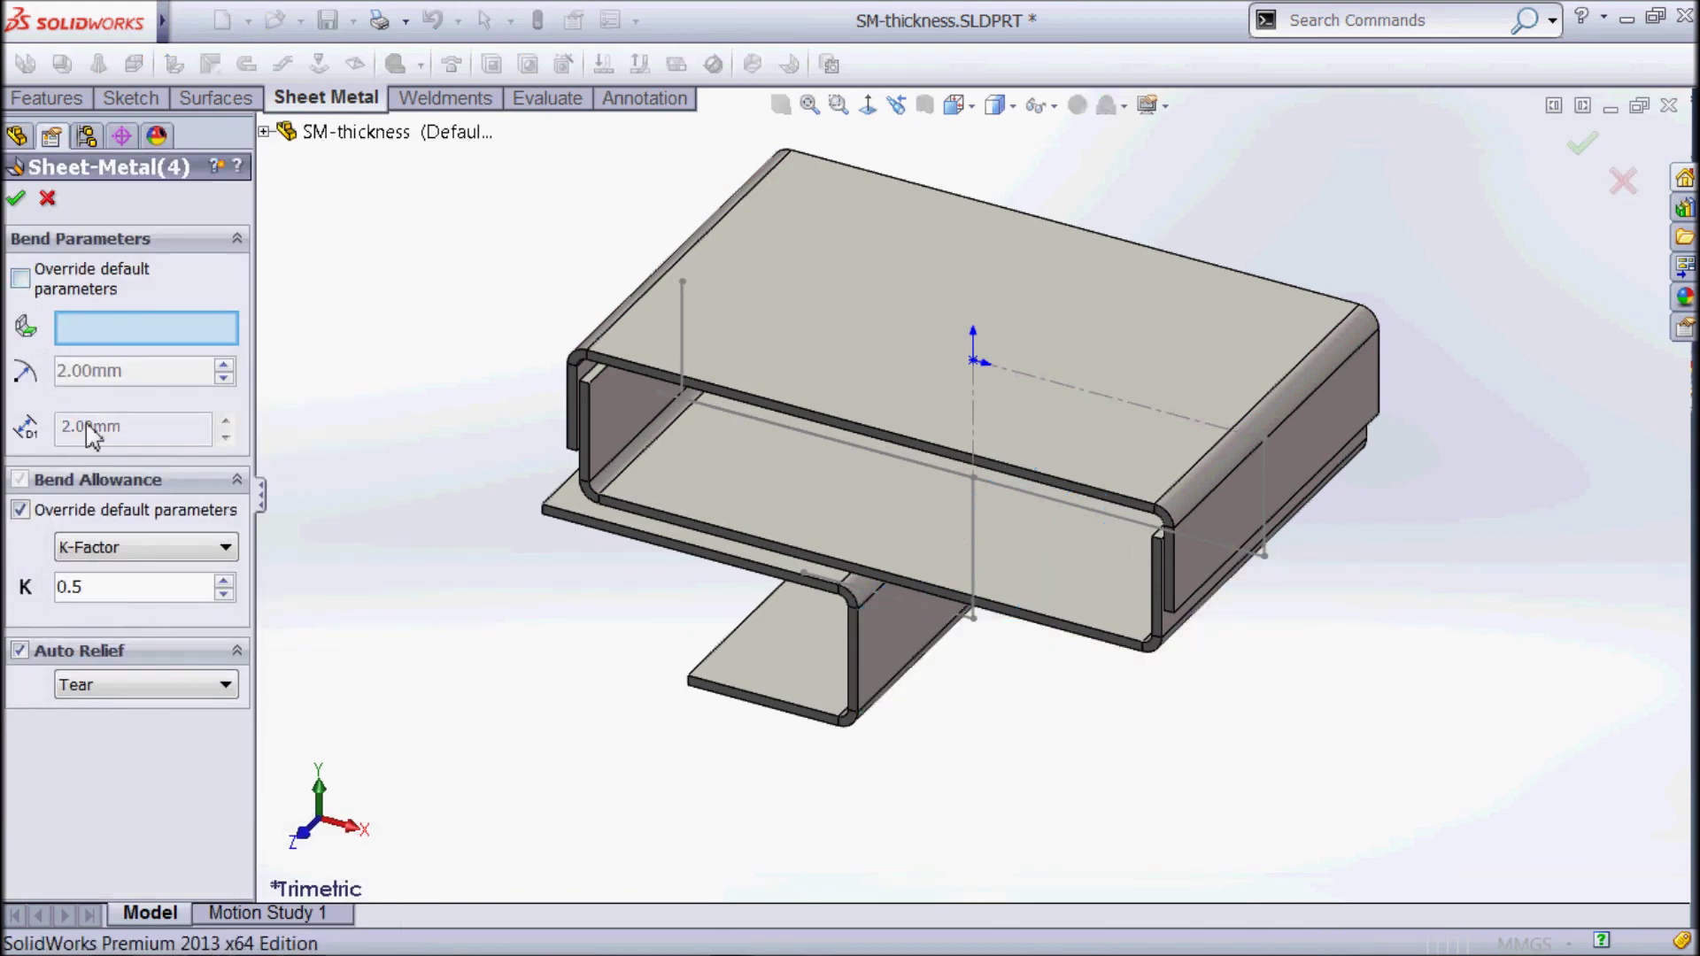
pyautogui.click(16, 199)
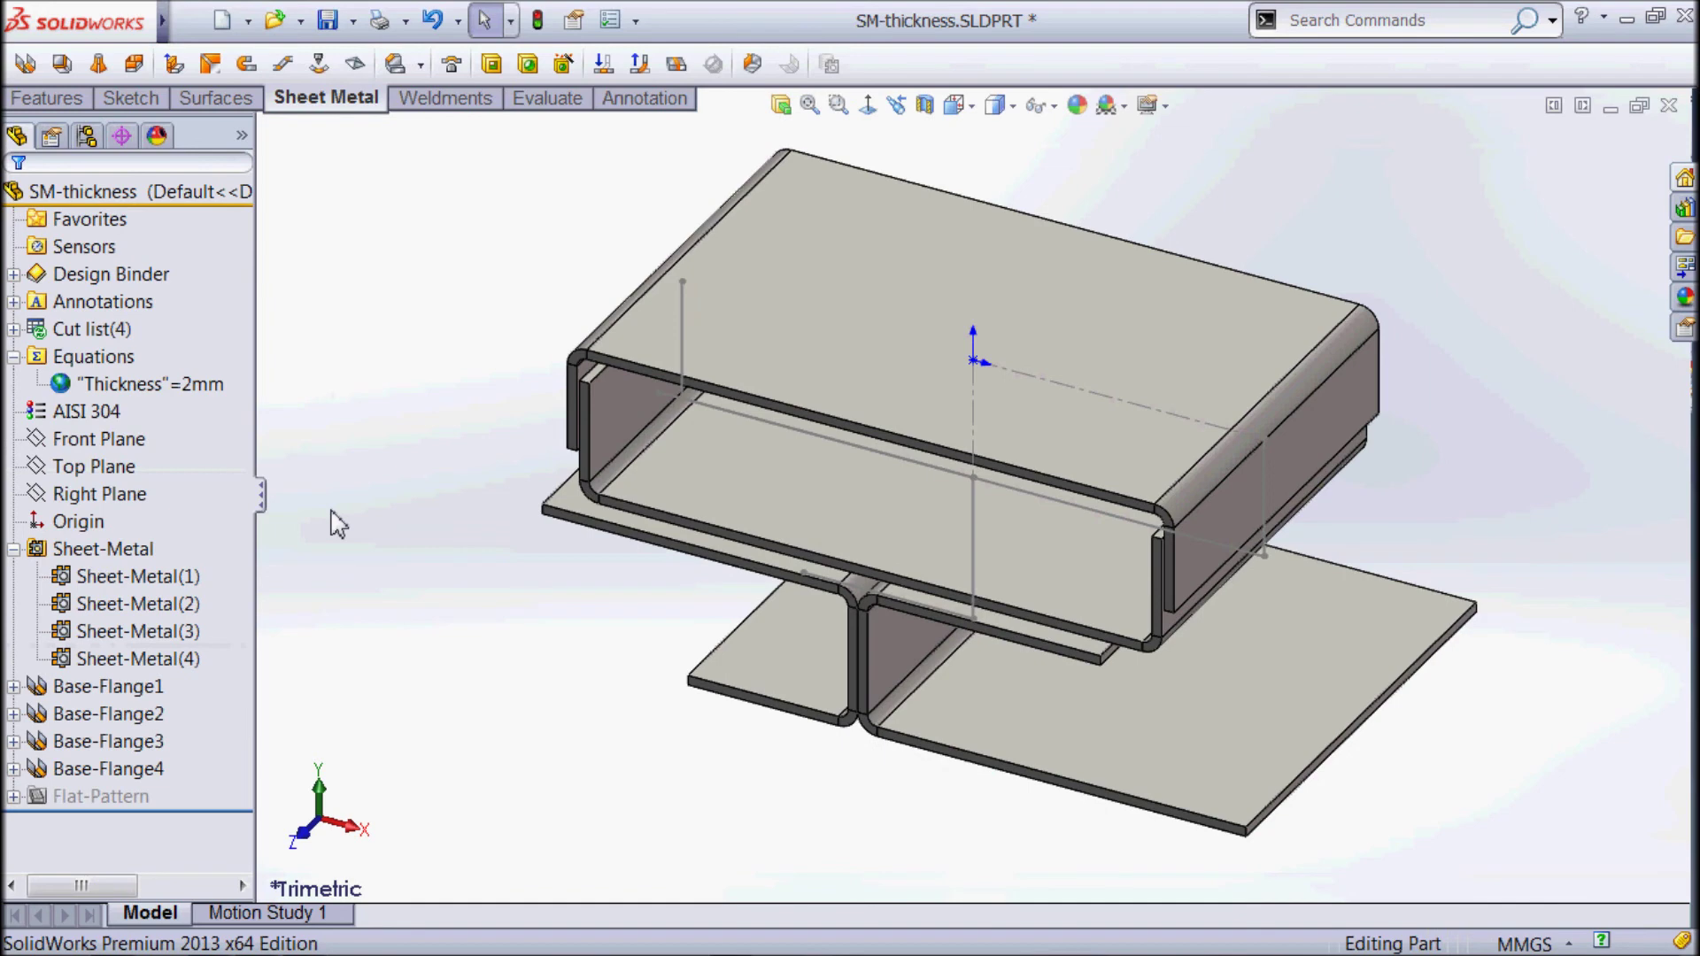
# Change the global Sheet-Metal feature's thickness from 2.00 mm to 3.00 mm
pyautogui.click(100, 467)
pyautogui.click(142, 549)
pyautogui.rightClick(141, 549)
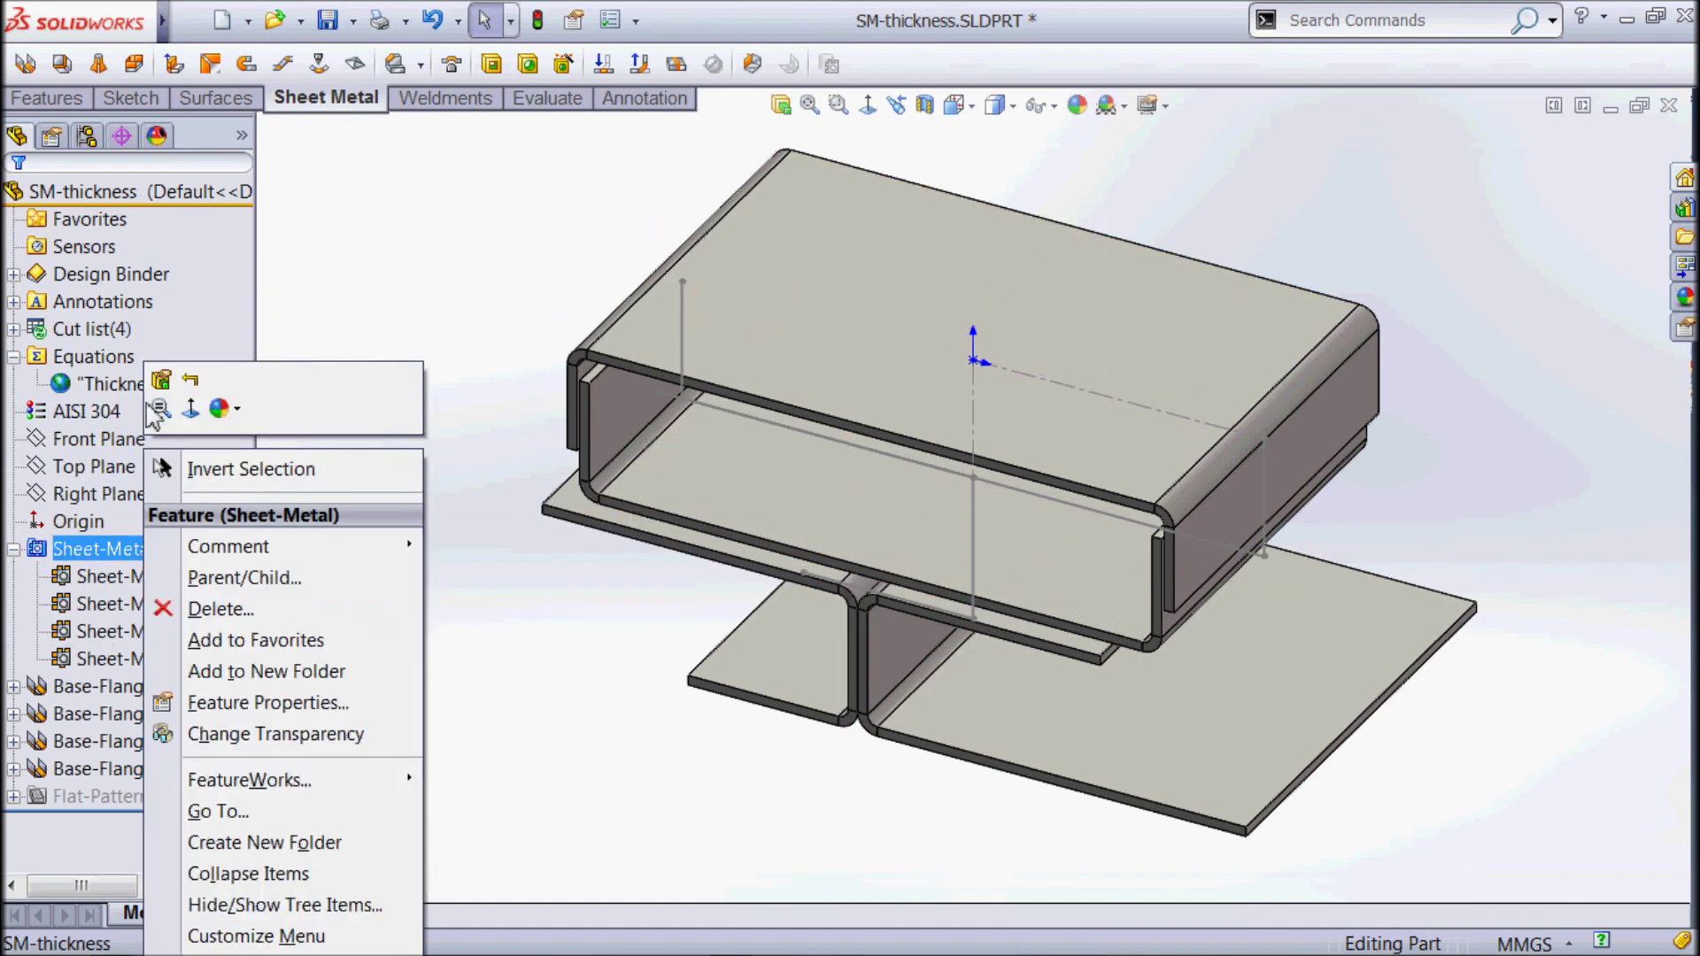
pyautogui.click(158, 409)
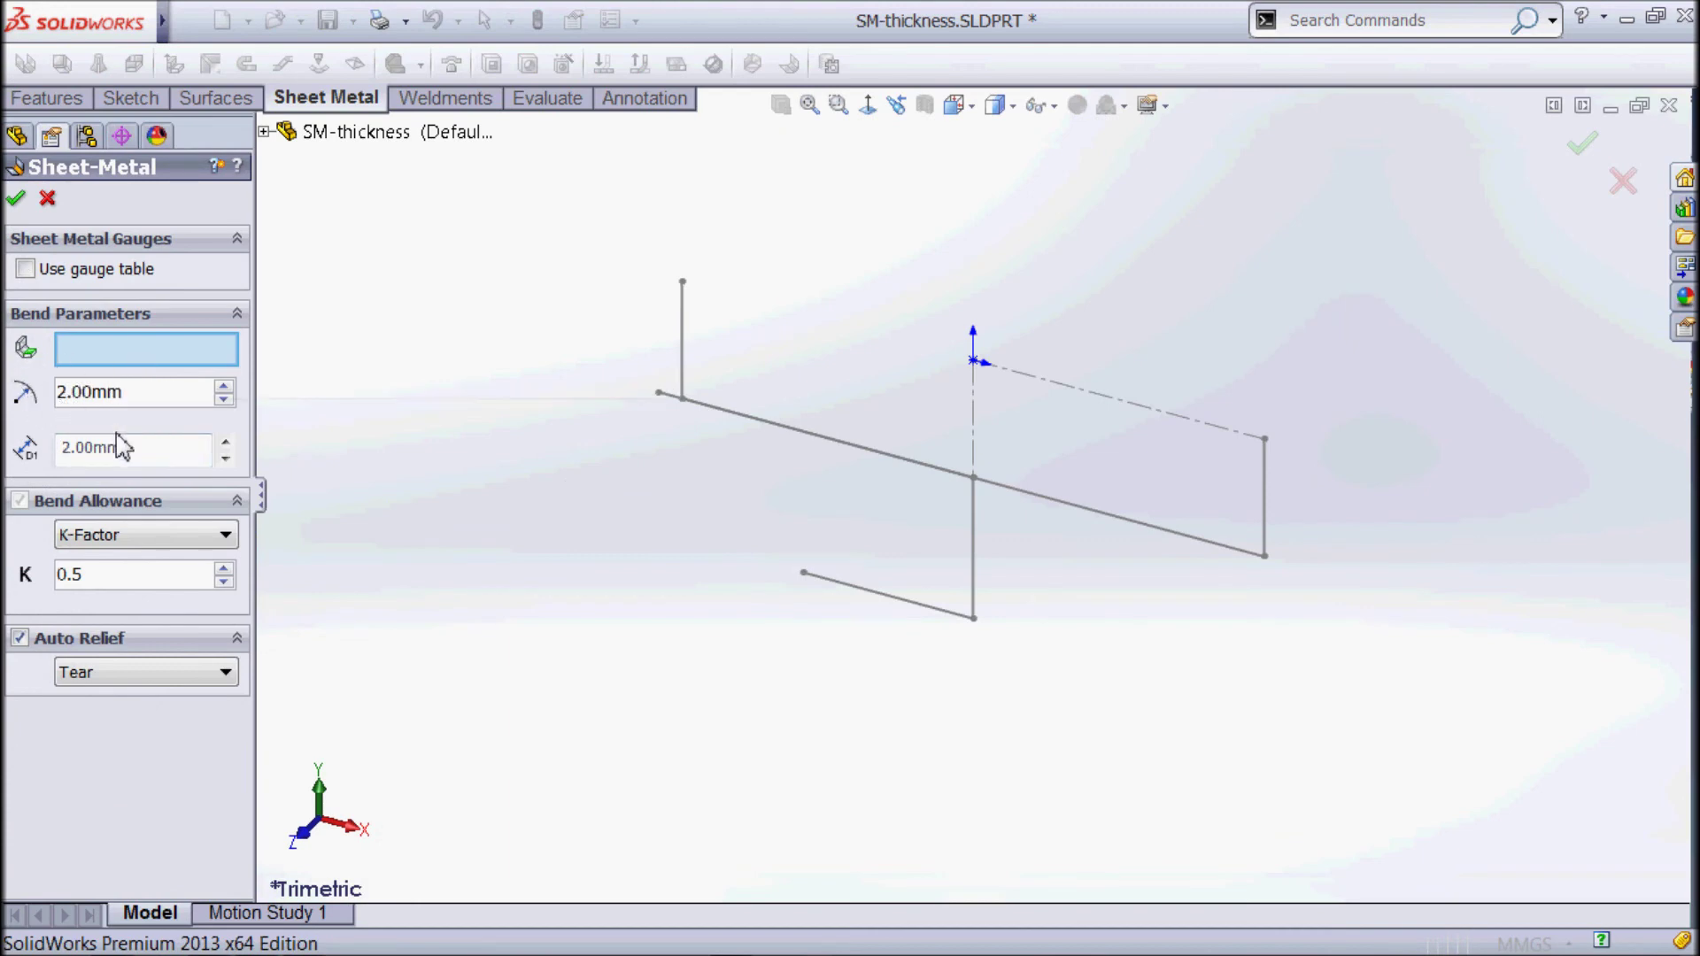
pyautogui.doubleClick(139, 456)
pyautogui.scroll(1, 142, 454)
pyautogui.click(15, 198)
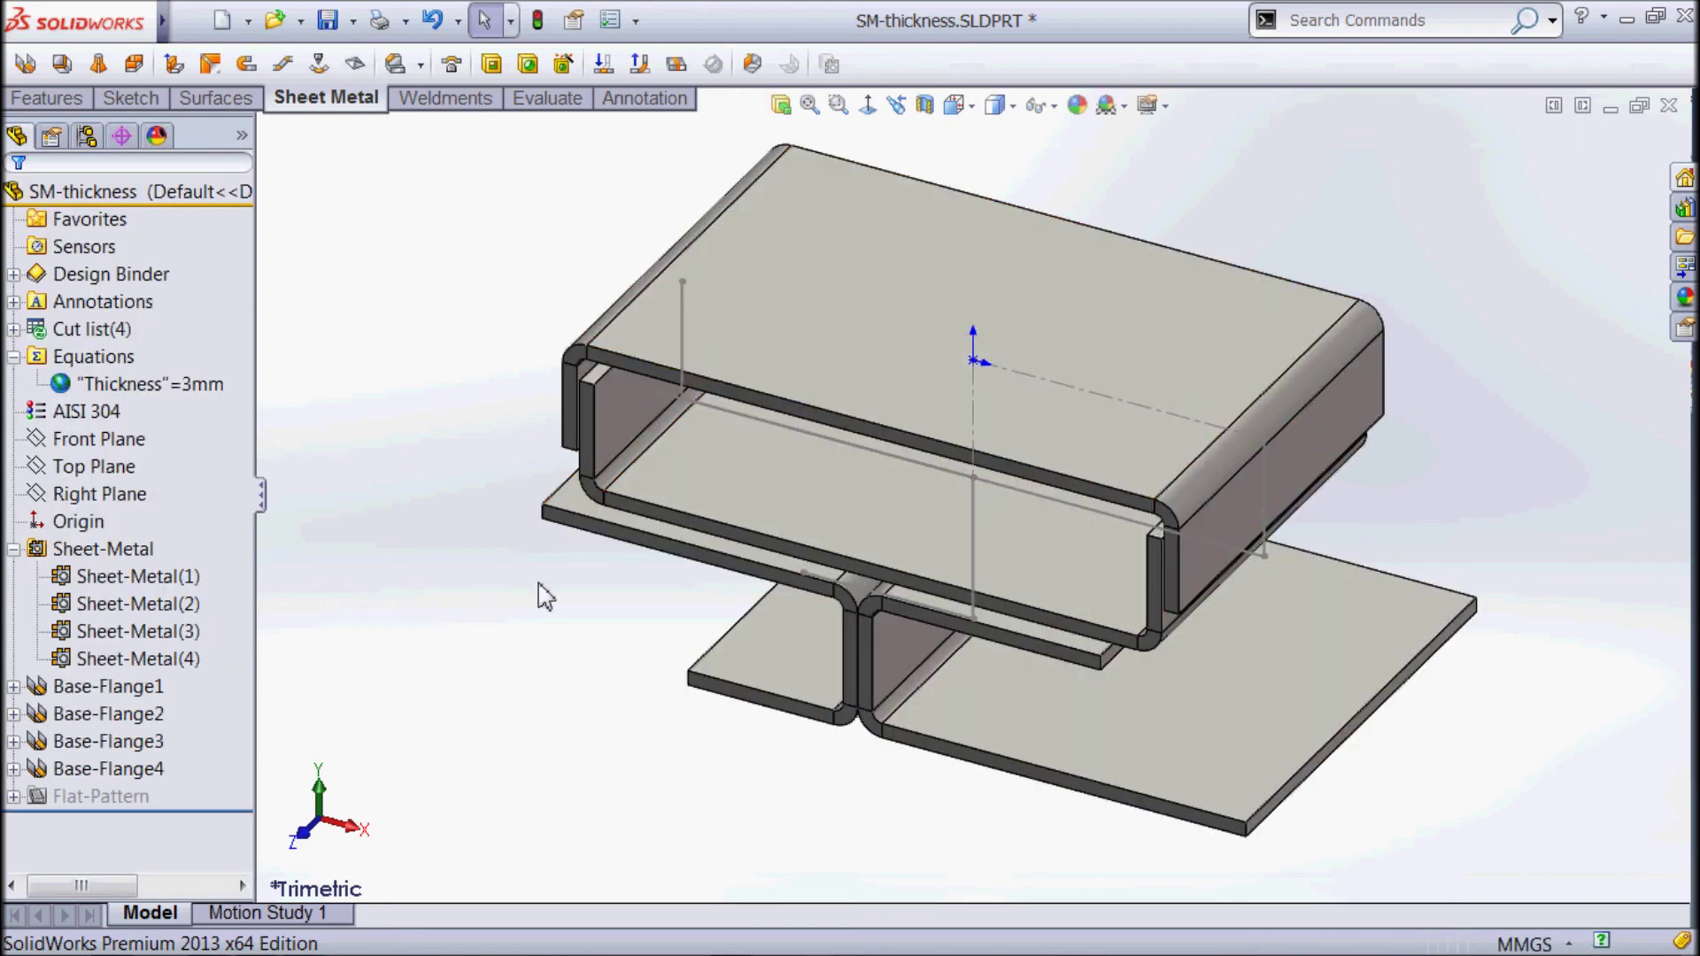